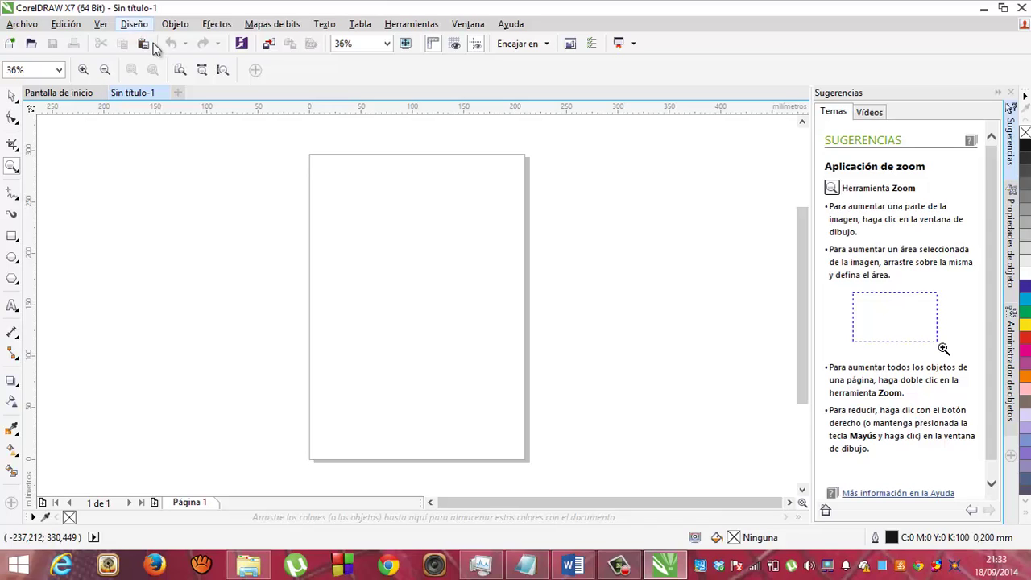
- Activate the Smart Drawing tool (Dibujo inteligente) and set its shape recognition level to Superior
{"action": "left_click", "coordinate": [60, 70]}
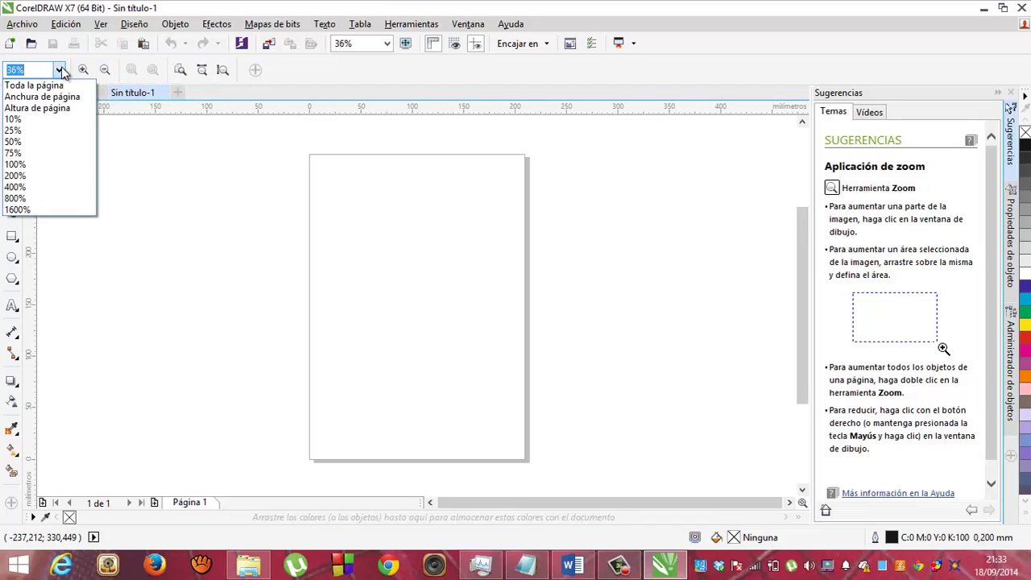
{"action": "left_click", "coordinate": [58, 100]}
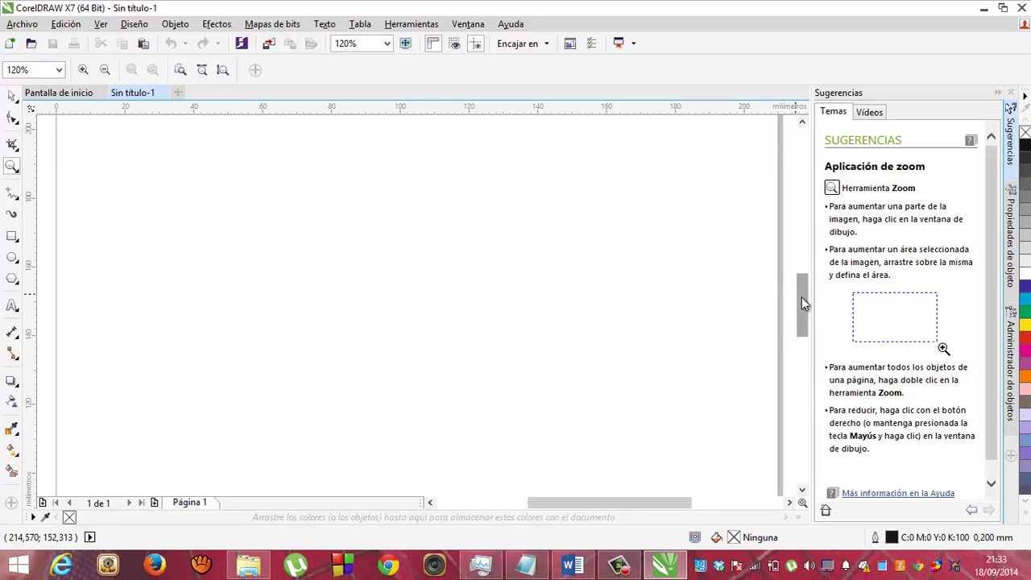
{"action": "left_click_drag", "start_coordinate": [801, 297], "coordinate": [796, 243]}
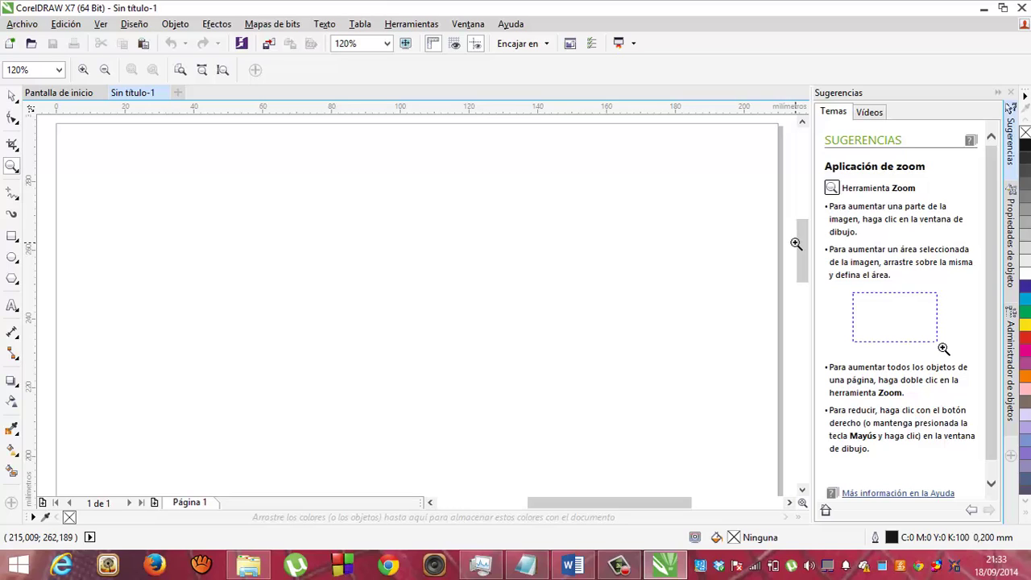
{"action": "left_click", "coordinate": [15, 199]}
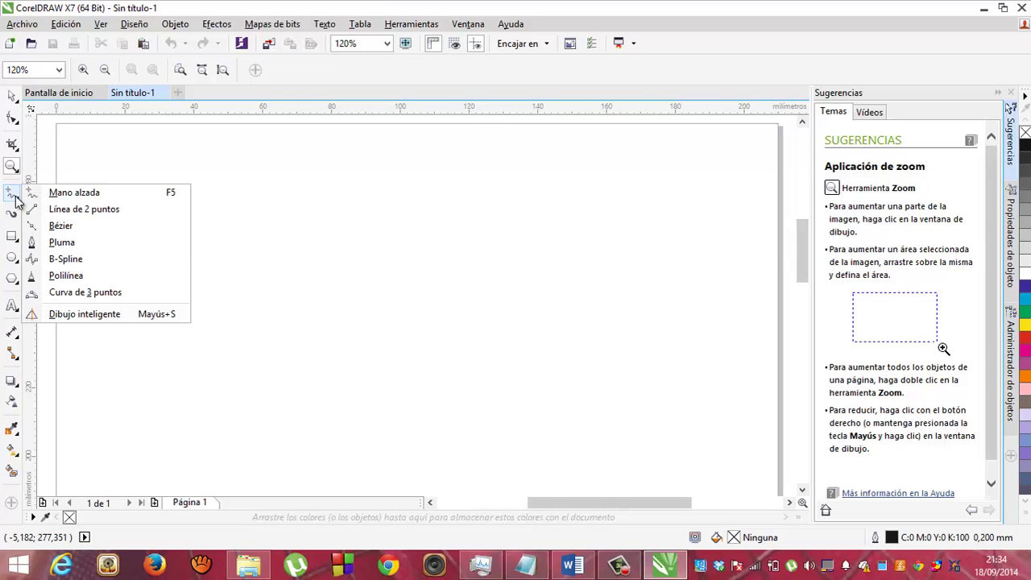
{"action": "left_click", "coordinate": [16, 199]}
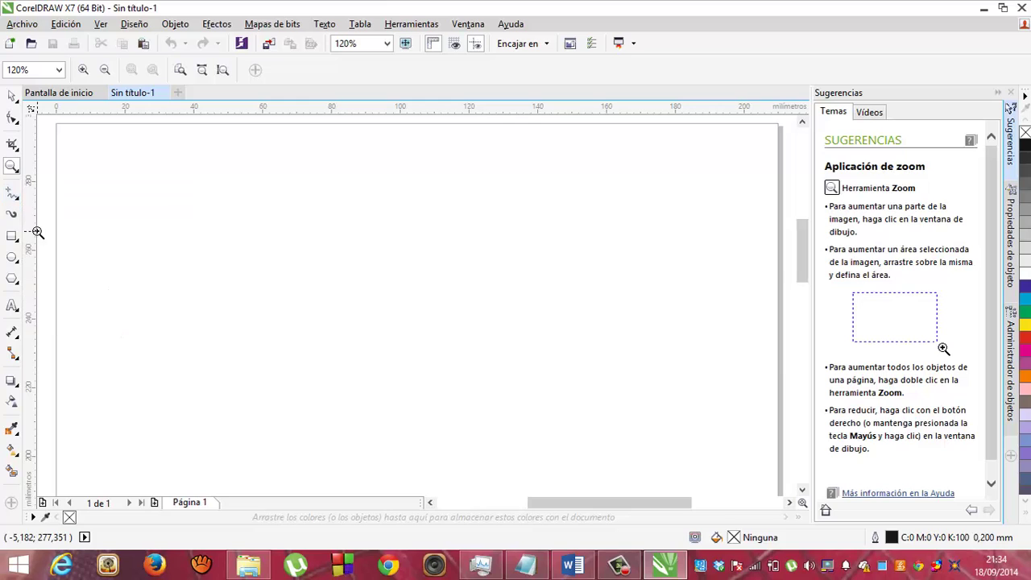
{"action": "left_click", "coordinate": [13, 199]}
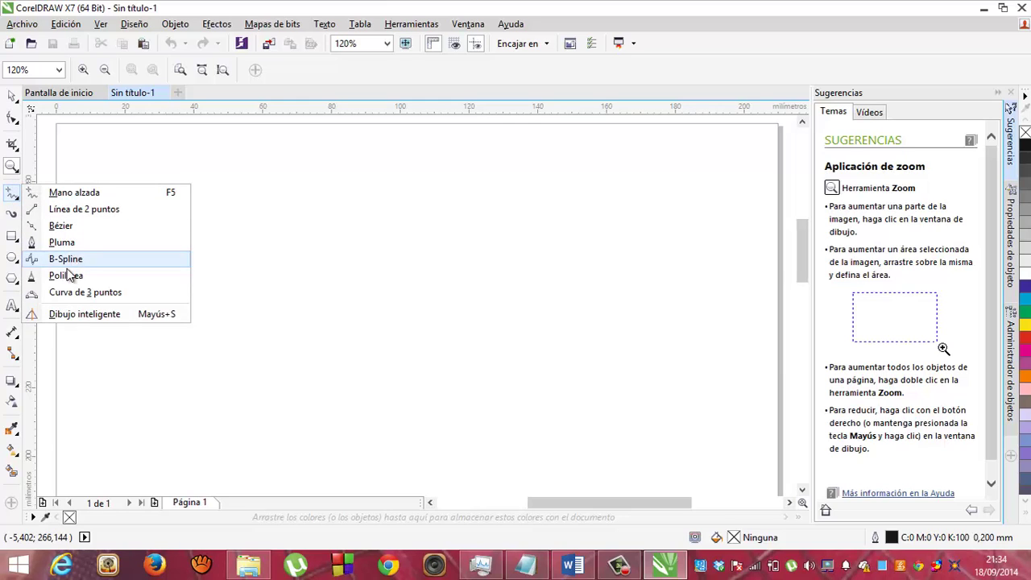
{"action": "left_click", "coordinate": [72, 315]}
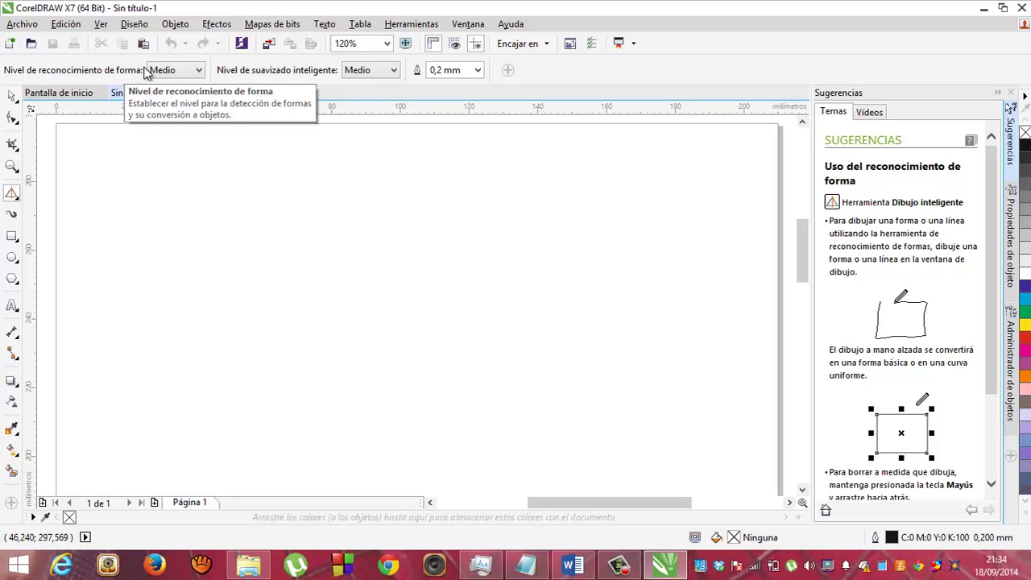
{"action": "left_click", "coordinate": [197, 71]}
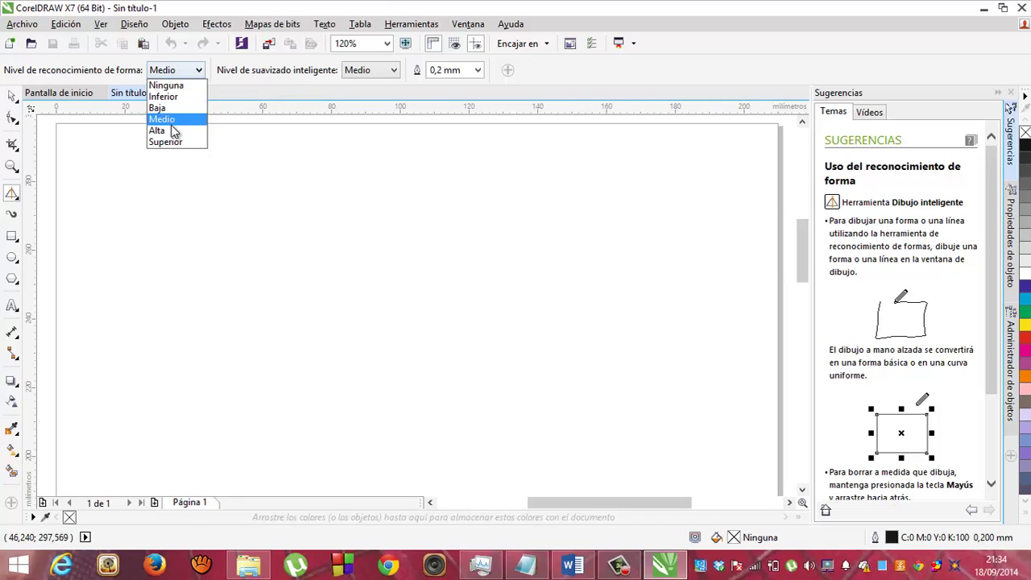
{"action": "left_click", "coordinate": [167, 142]}
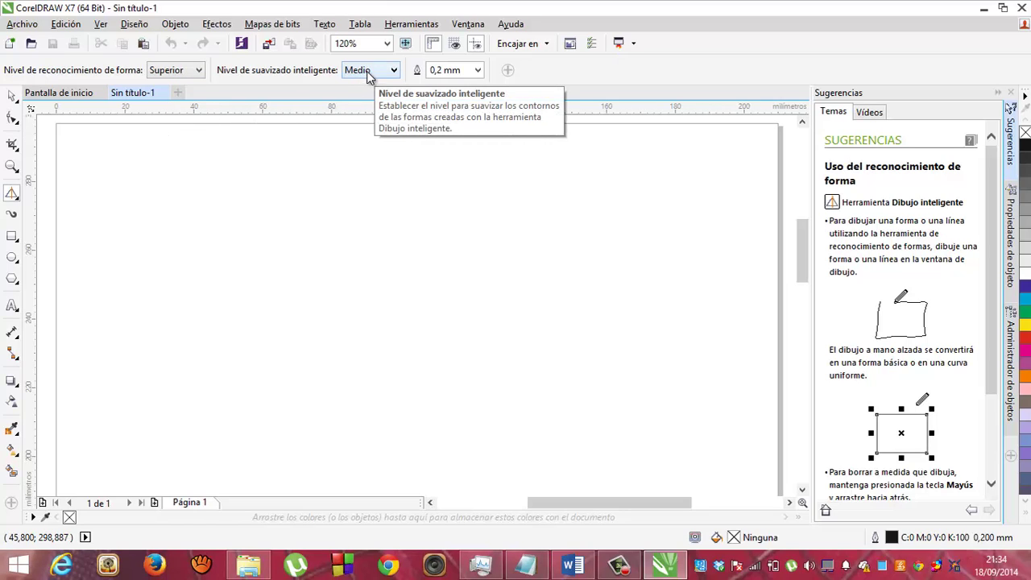
- Set the default outline width to 1.0 mm for graphic objects (Gráfico) in this document
{"action": "left_click", "coordinate": [479, 70]}
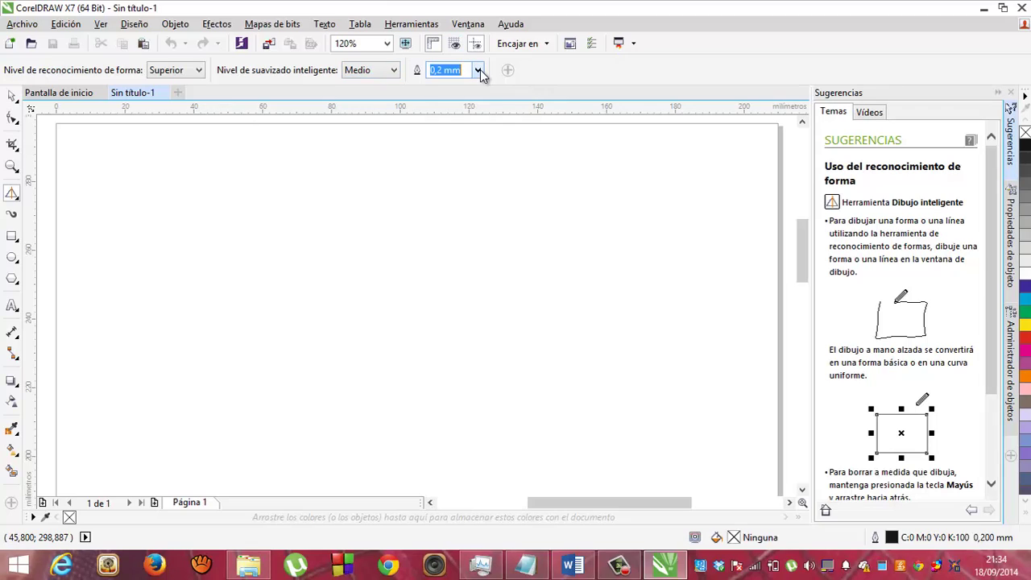
{"action": "left_click", "coordinate": [479, 71]}
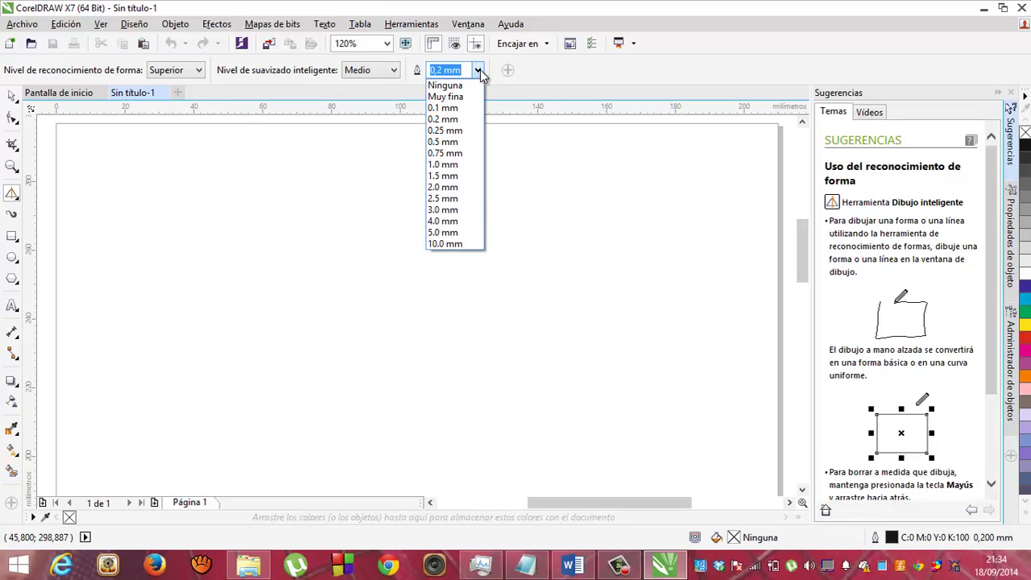
{"action": "left_click", "coordinate": [480, 70]}
{"action": "left_click", "coordinate": [479, 70]}
{"action": "left_click", "coordinate": [451, 169]}
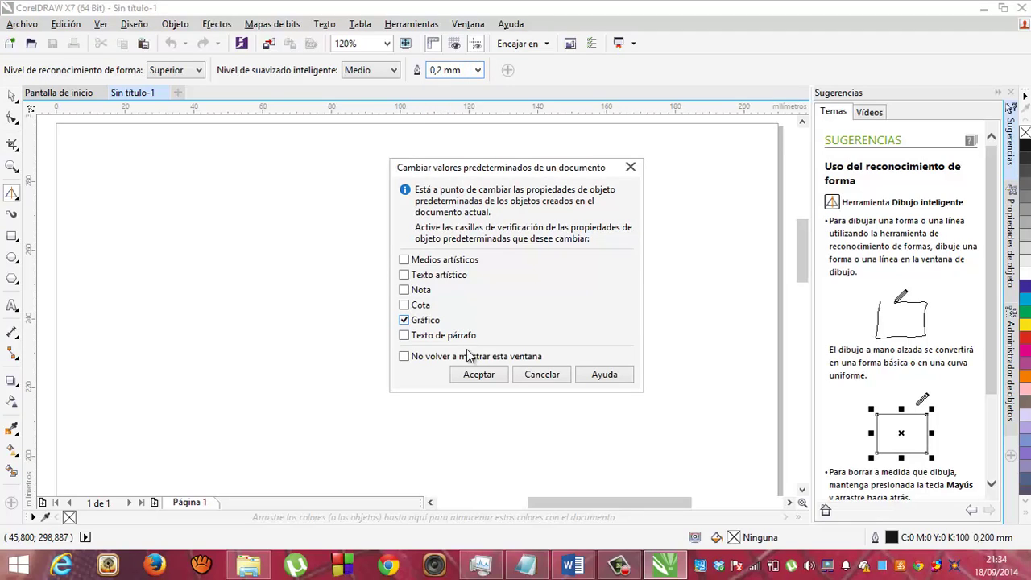
{"action": "left_click", "coordinate": [477, 376]}
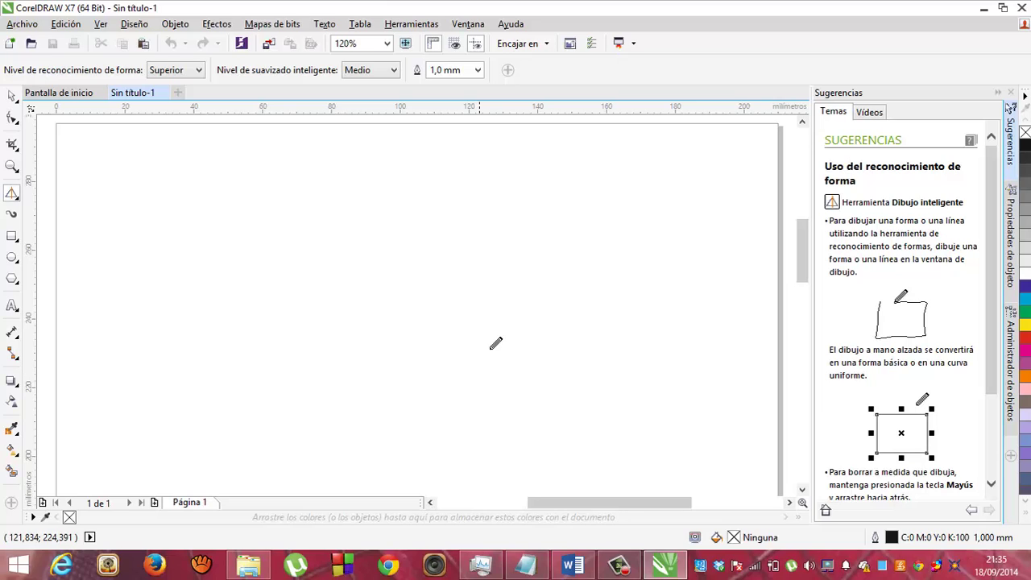
{"action": "mouse_move", "coordinate": [398, 200]}
{"action": "left_mouse_down"}
{"action": "mouse_move", "coordinate": [285, 370]}
{"action": "mouse_move", "coordinate": [338, 386]}
{"action": "mouse_move", "coordinate": [437, 364]}
{"action": "mouse_move", "coordinate": [547, 373]}
{"action": "mouse_move", "coordinate": [439, 207]}
{"action": "mouse_move", "coordinate": [398, 199]}
{"action": "left_mouse_up"}
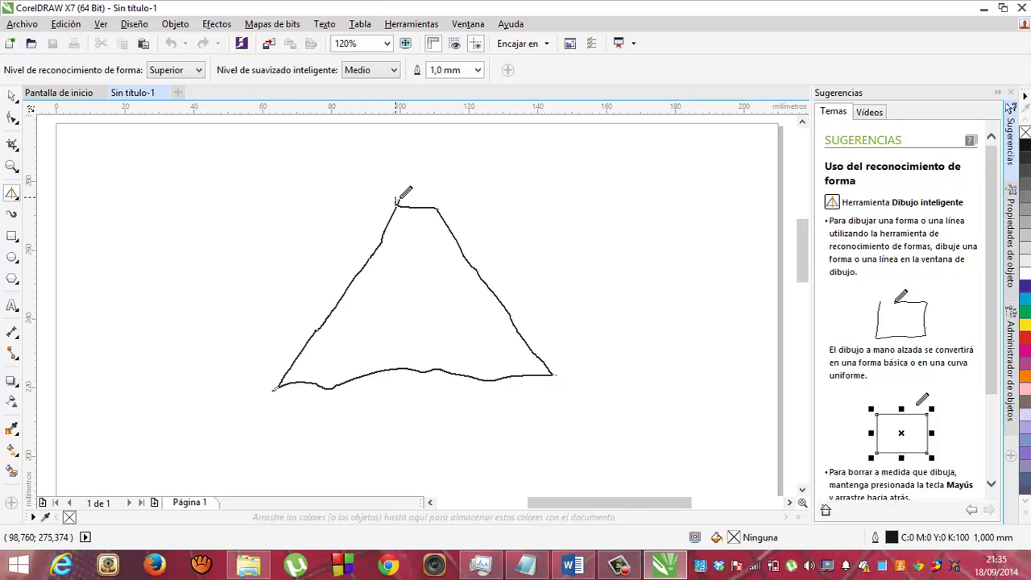
{"action": "key", "text": "Escape"}
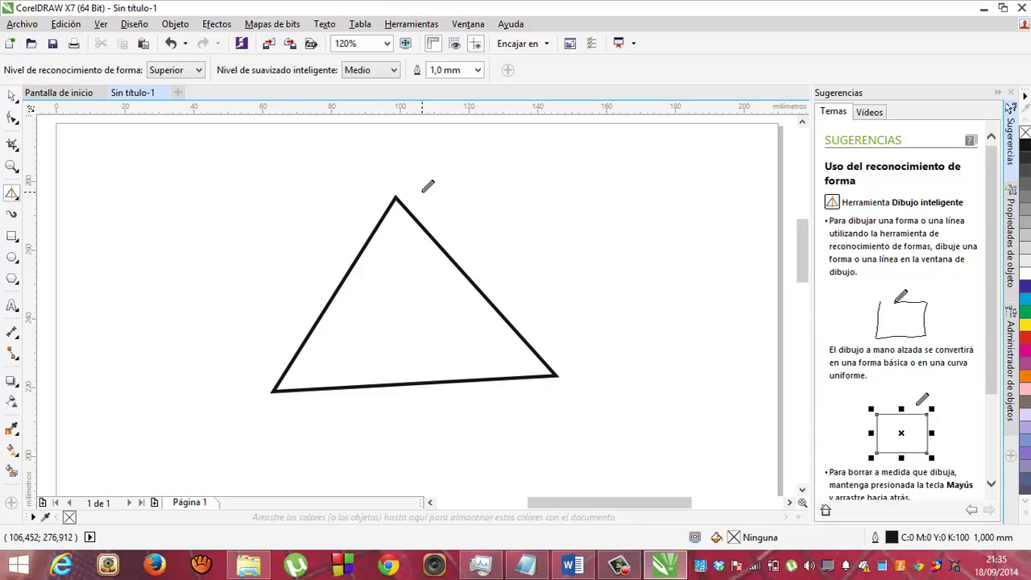
{"action": "key", "text": "ctrl+z"}
- Draw a regular triangle about 77 mm wide near the page's upper middle and a smaller one about 52 mm wide inside it
{"action": "mouse_move", "coordinate": [411, 184]}
{"action": "left_mouse_down"}
{"action": "mouse_move", "coordinate": [269, 394]}
{"action": "mouse_move", "coordinate": [421, 381]}
{"action": "mouse_move", "coordinate": [556, 388]}
{"action": "mouse_move", "coordinate": [408, 184]}
{"action": "left_mouse_up"}
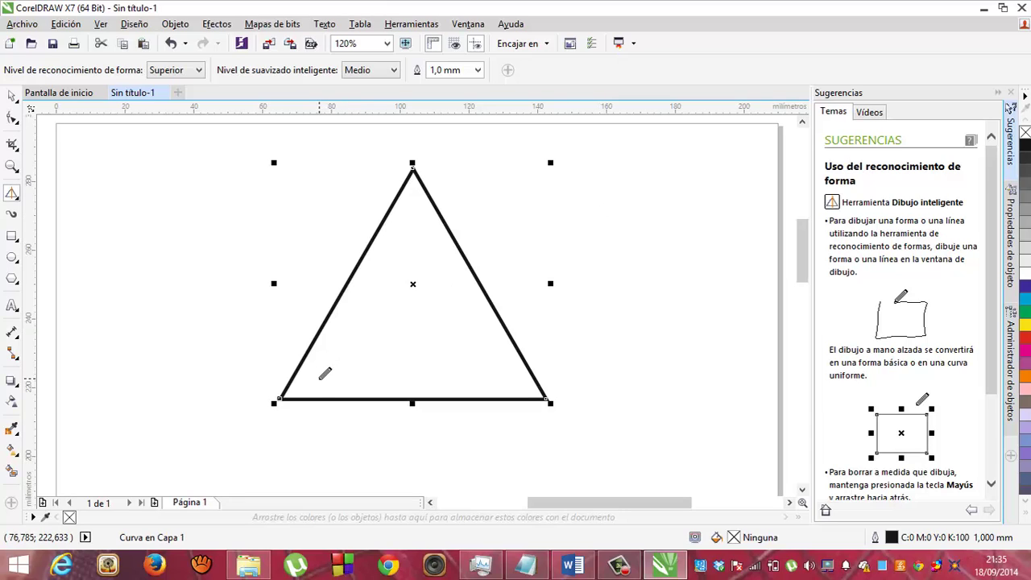
{"action": "mouse_move", "coordinate": [318, 375]}
{"action": "left_mouse_down"}
{"action": "mouse_move", "coordinate": [457, 360]}
{"action": "mouse_move", "coordinate": [499, 377]}
{"action": "mouse_move", "coordinate": [412, 221]}
{"action": "mouse_move", "coordinate": [321, 376]}
{"action": "left_mouse_up"}
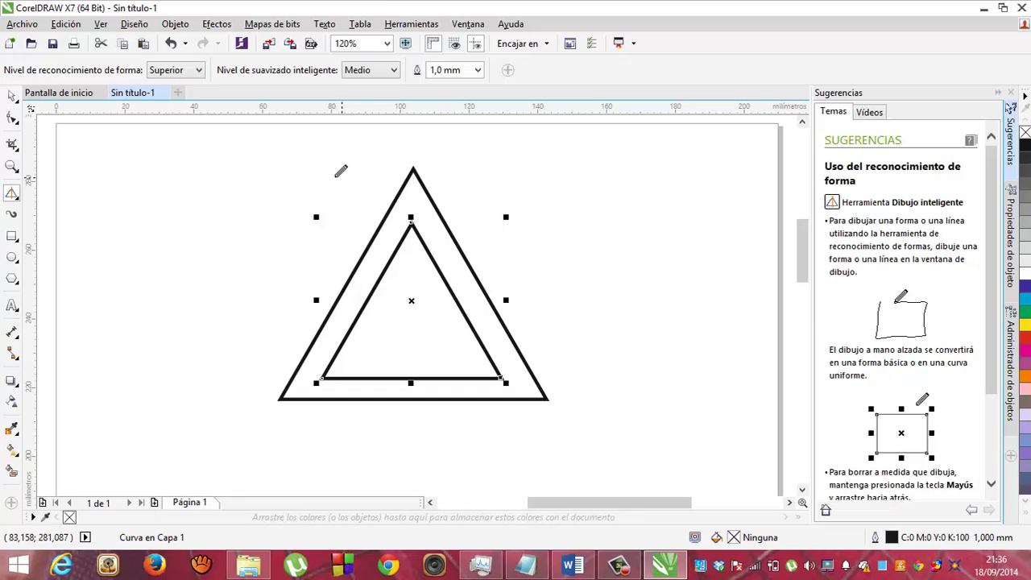
- Select both the outer and inner triangles and group them into one object
{"action": "left_click", "coordinate": [13, 97]}
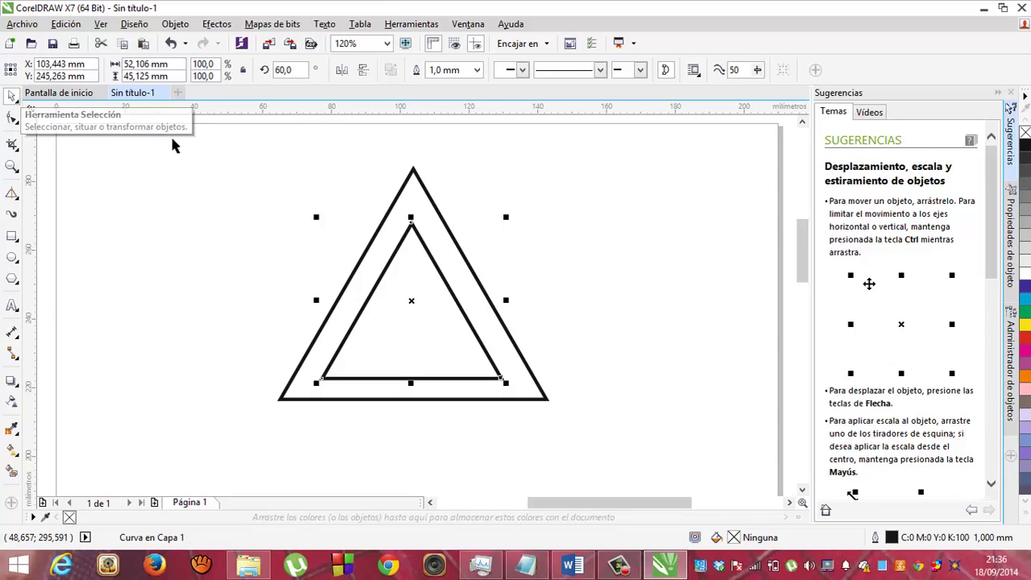
{"action": "left_click_drag", "start_coordinate": [208, 140], "coordinate": [608, 449]}
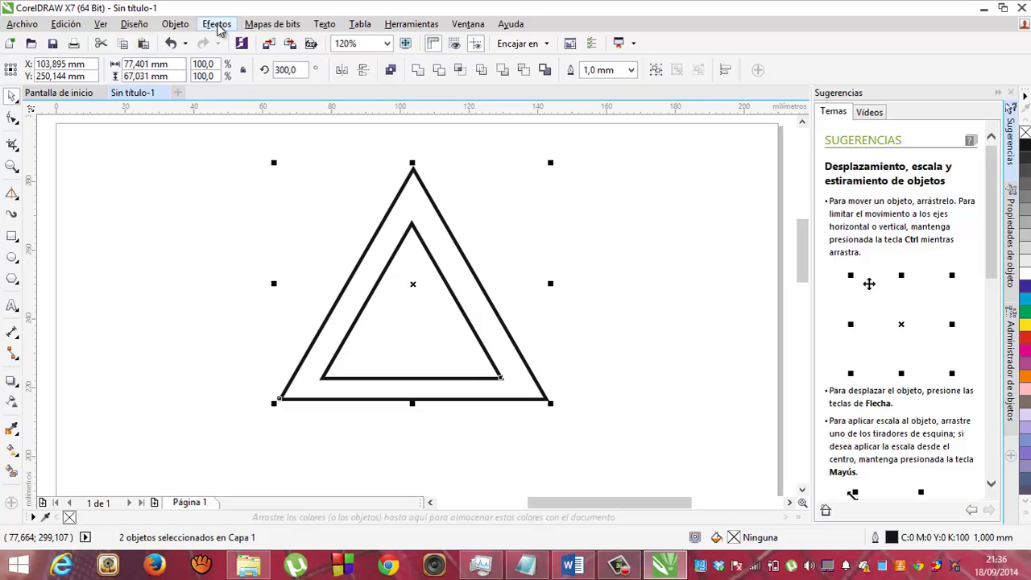
{"action": "left_click", "coordinate": [176, 24]}
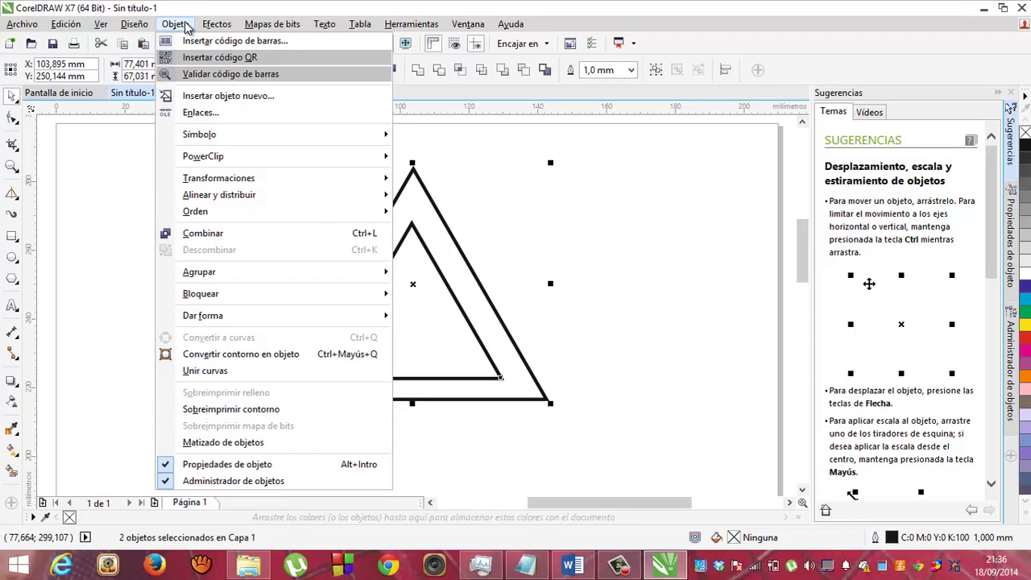
{"action": "mouse_move", "coordinate": [218, 277]}
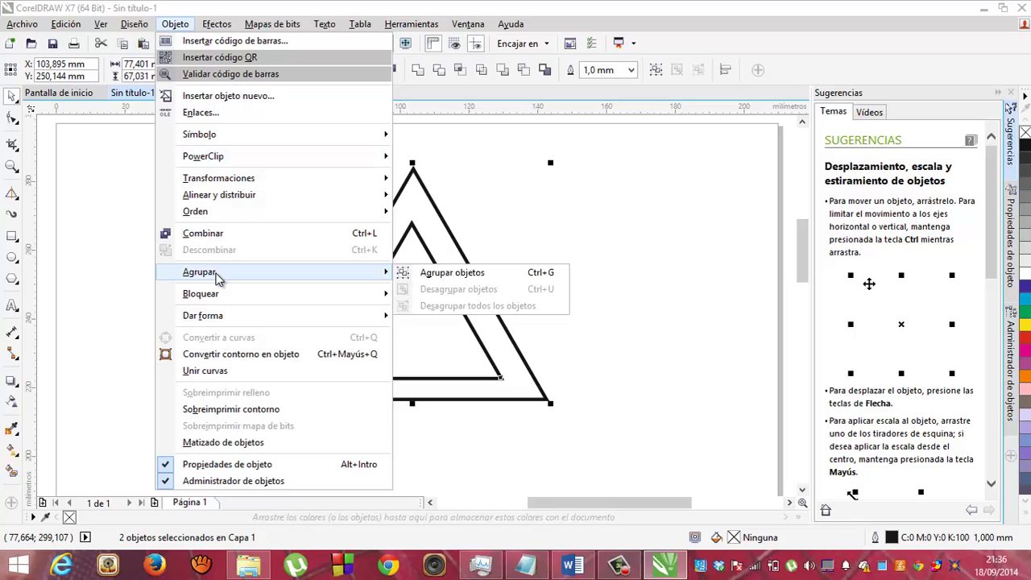
{"action": "left_click", "coordinate": [412, 276]}
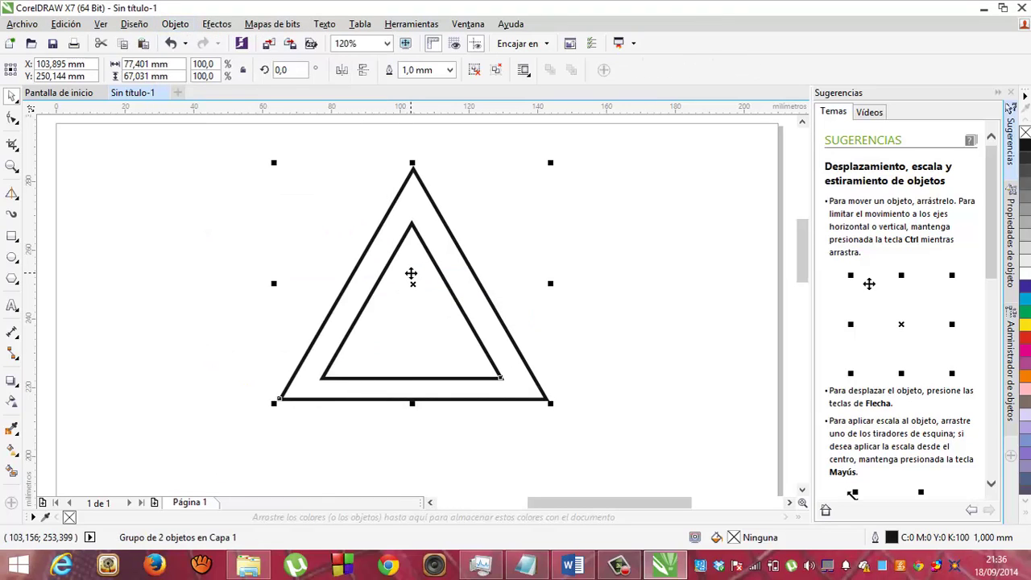
{"action": "left_click", "coordinate": [649, 287]}
{"action": "left_click", "coordinate": [465, 259]}
{"action": "left_click_drag", "start_coordinate": [449, 225], "coordinate": [412, 176]}
{"action": "key", "text": "ctrl+z"}
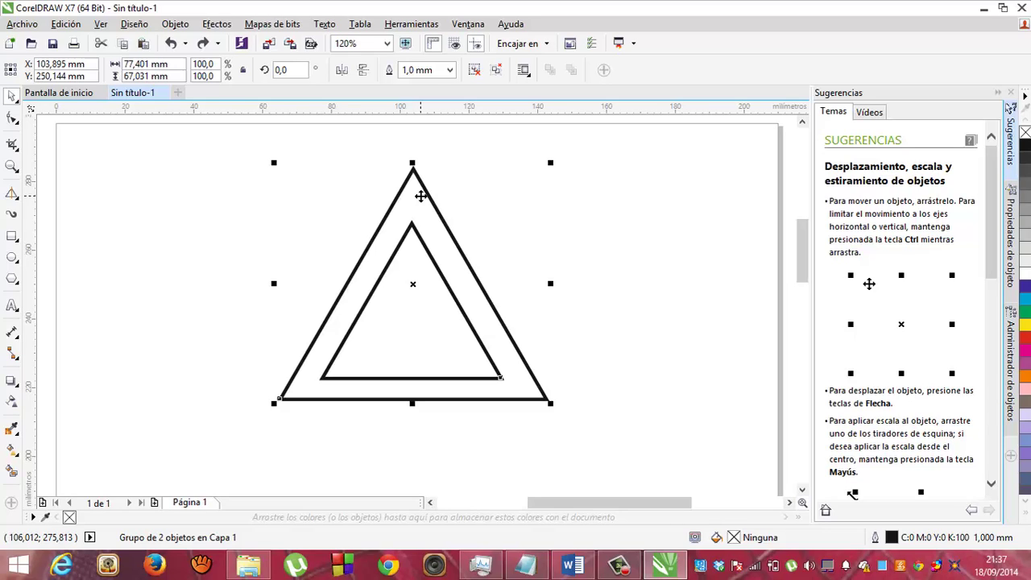
- Set the rotation angle of the grouped triangles to 45 degrees
{"action": "left_click", "coordinate": [388, 154]}
{"action": "left_click", "coordinate": [403, 185]}
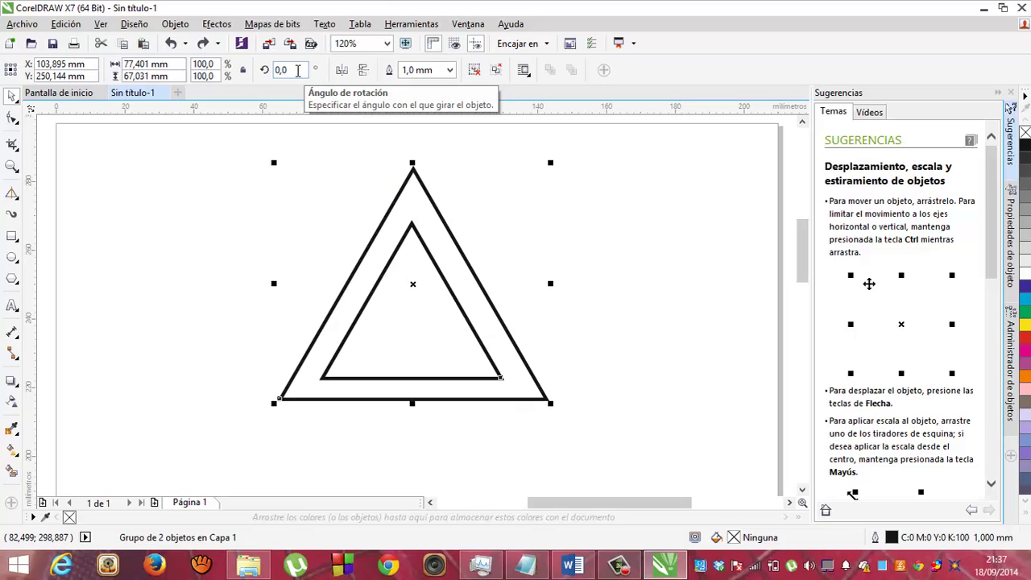
{"action": "left_click", "coordinate": [298, 70]}
{"action": "double_click", "coordinate": [297, 70]}
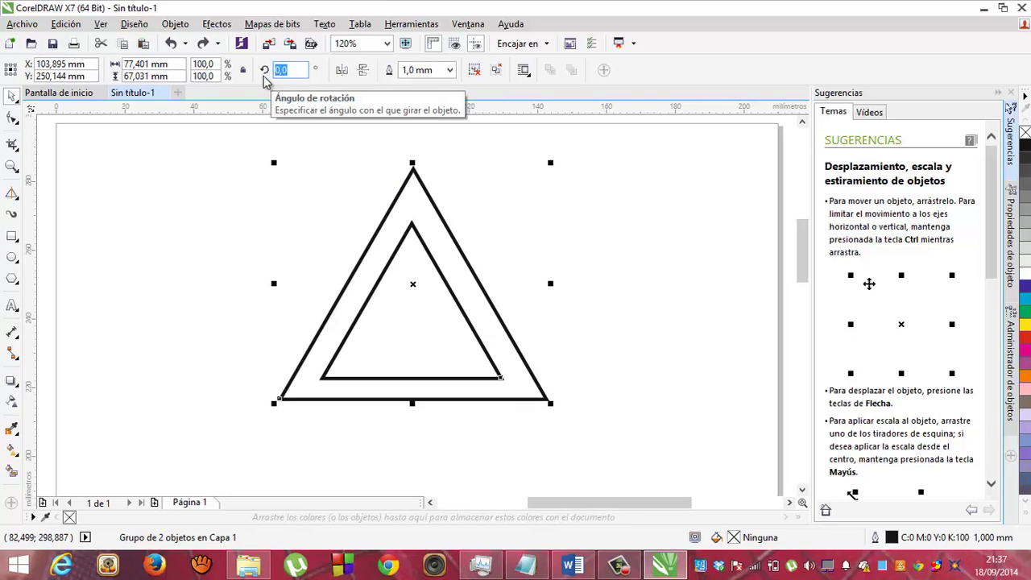
{"action": "type", "text": "45"}
{"action": "key", "text": "Return"}
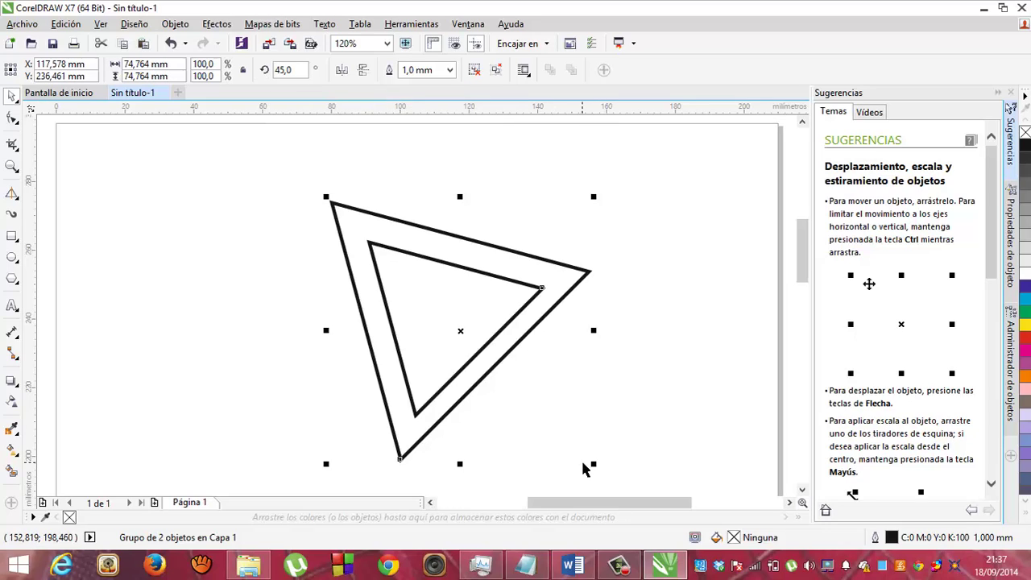
- Scale the rotated triangle group down proportionally to about 29 mm in width and height, then deselect it
{"action": "left_click_drag", "start_coordinate": [592, 464], "coordinate": [438, 309]}
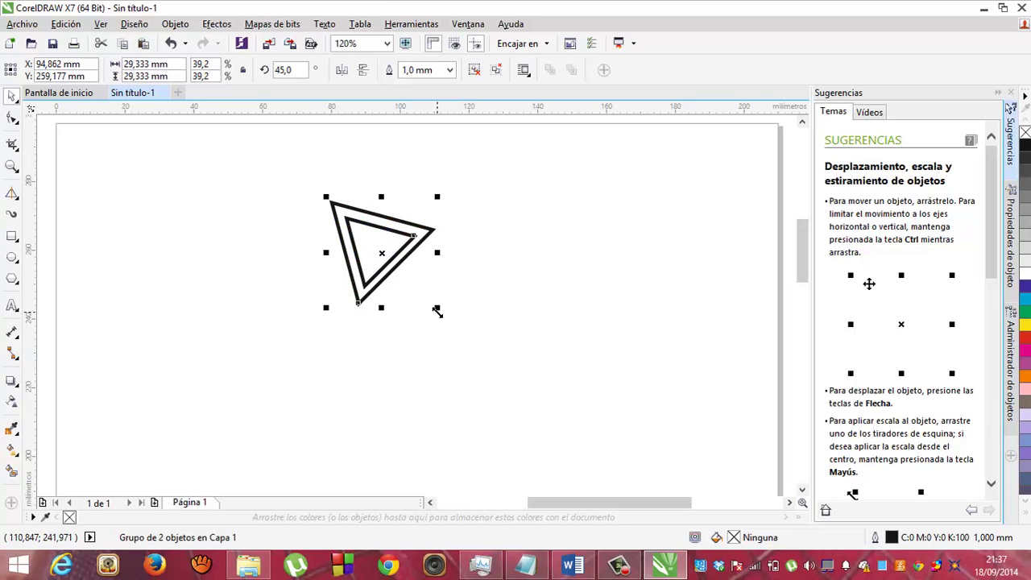
{"action": "left_click", "coordinate": [506, 340]}
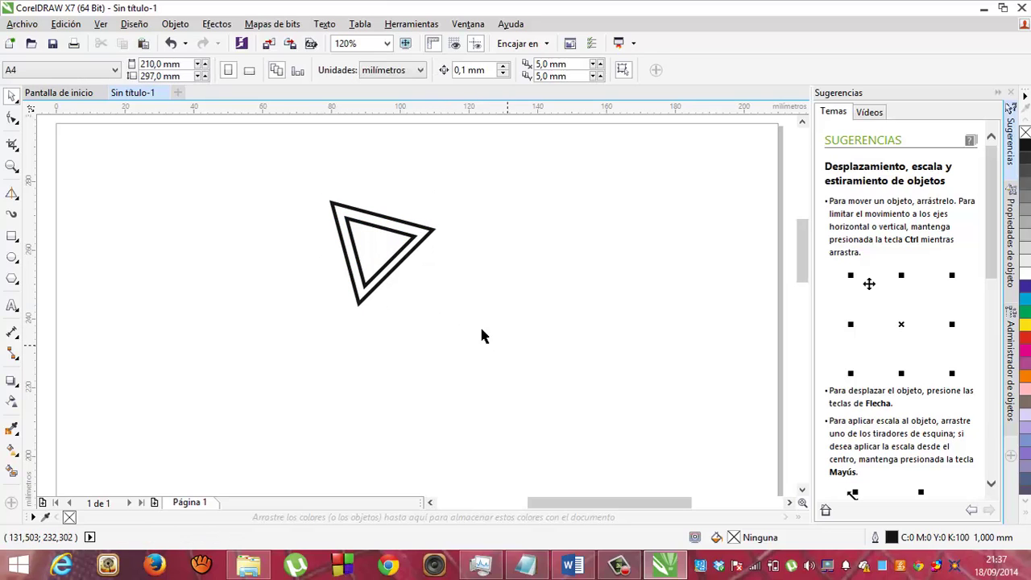
- Duplicate the triangle group with a horizontal and vertical offset of 5.0 mm
{"action": "left_click", "coordinate": [396, 274]}
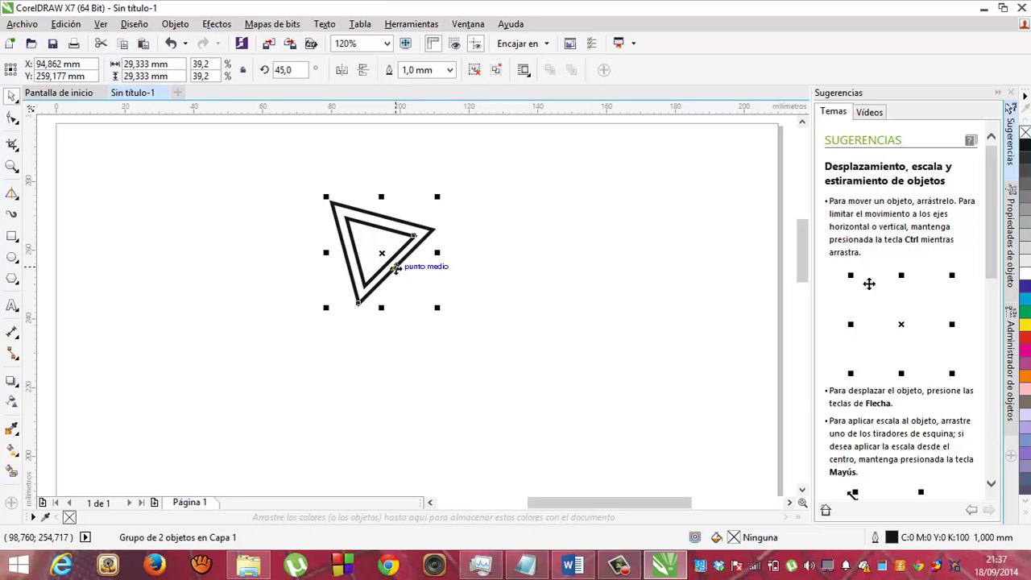
{"action": "left_click", "coordinate": [68, 24]}
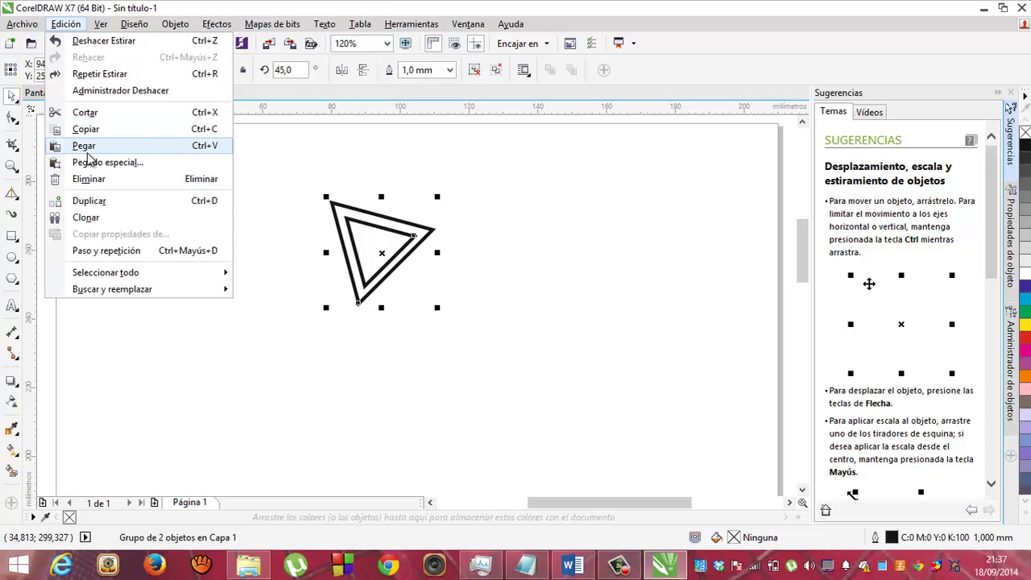
{"action": "left_click", "coordinate": [89, 200]}
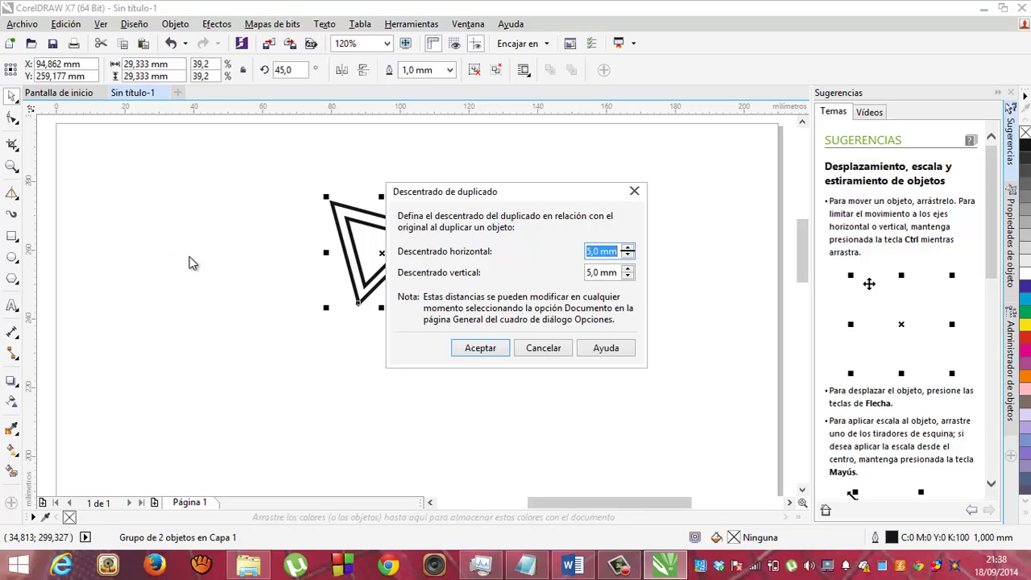
{"action": "left_click", "coordinate": [505, 349]}
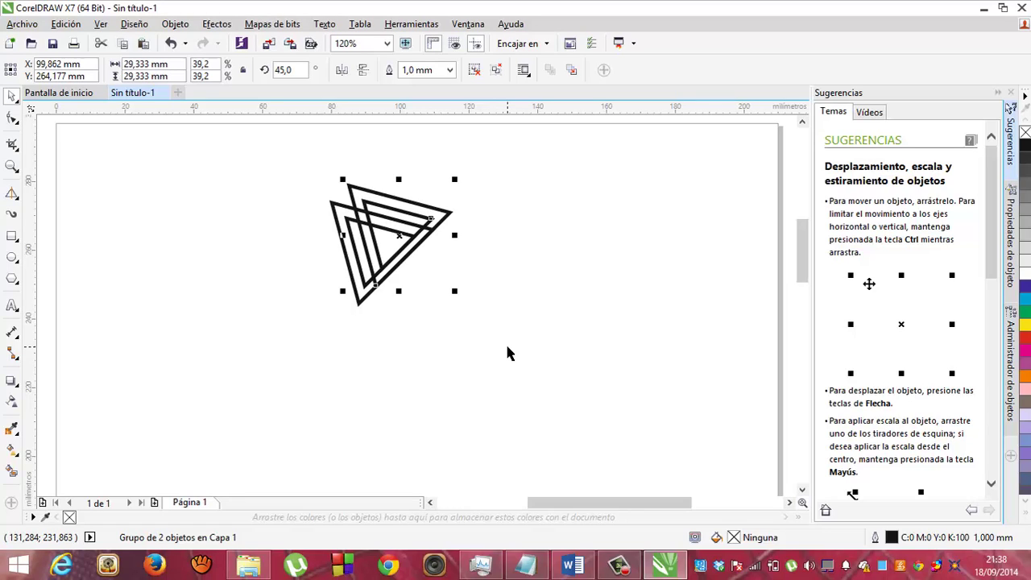
- Mirror the duplicated group horizontally and place it to the right of the original so their inner tips meet
{"action": "left_click", "coordinate": [340, 72]}
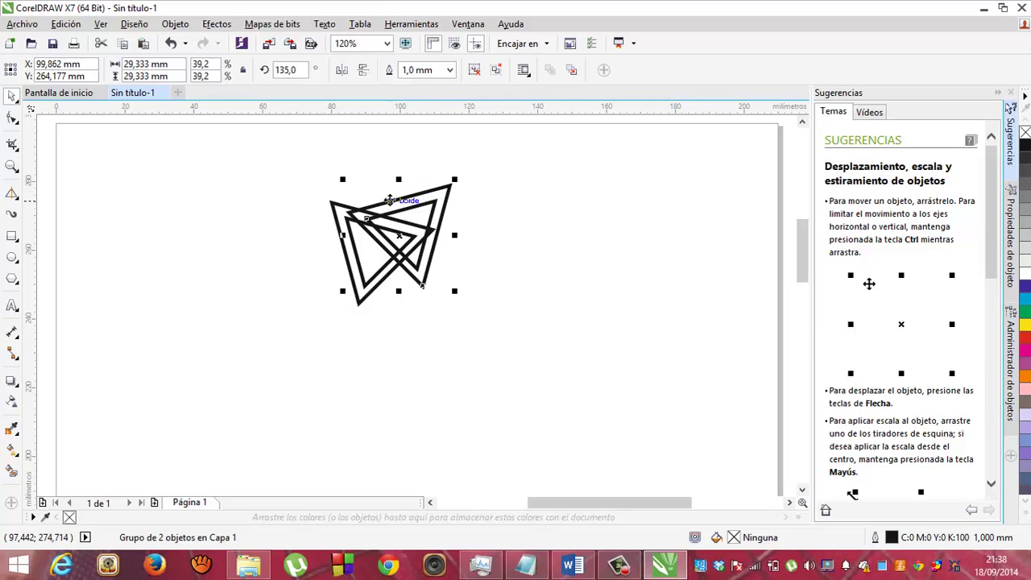
{"action": "left_click_drag", "start_coordinate": [390, 203], "coordinate": [469, 211]}
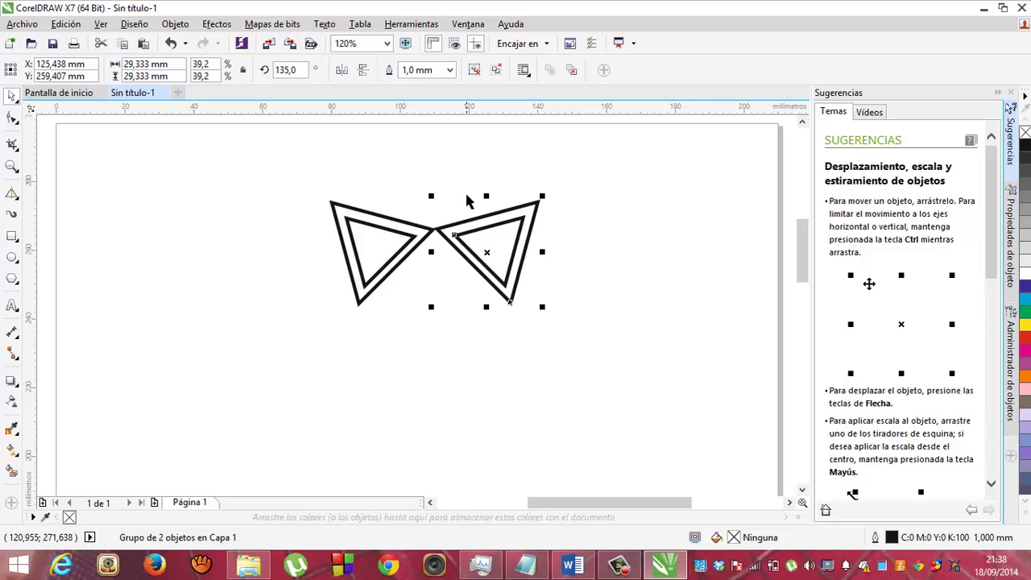
{"action": "left_click", "coordinate": [465, 190]}
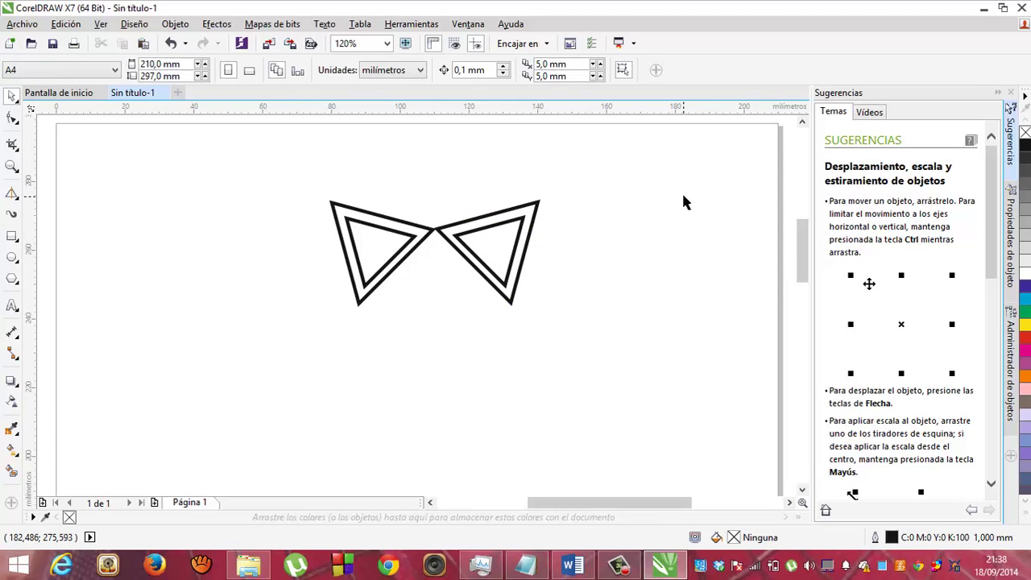
- Shift the right triangle group about 0.8 mm to the right so its inner tip no longer overlaps the left group's
{"action": "left_click", "coordinate": [11, 166]}
{"action": "left_click", "coordinate": [51, 166]}
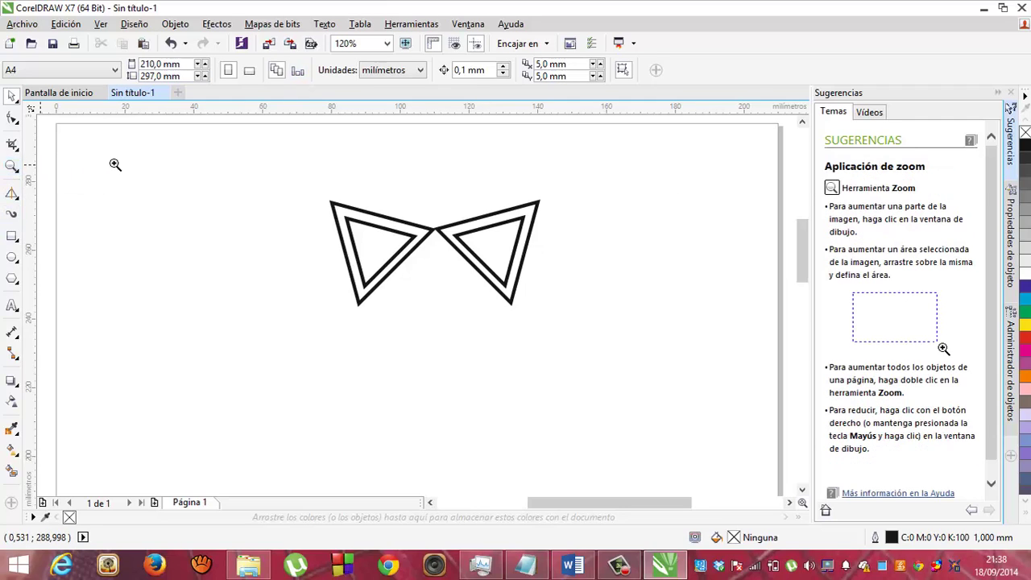
{"action": "left_click", "coordinate": [429, 232]}
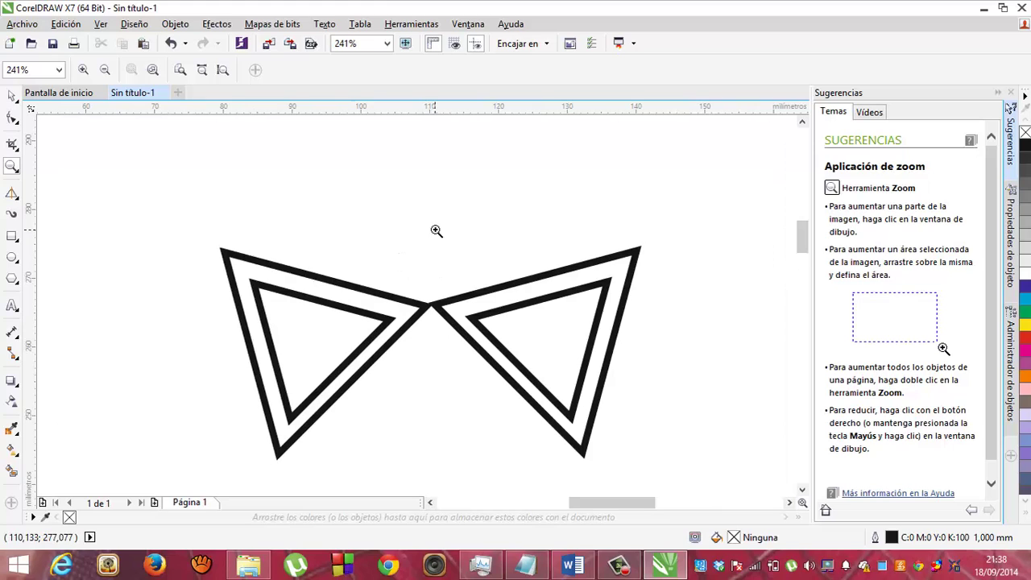
{"action": "left_click", "coordinate": [435, 304]}
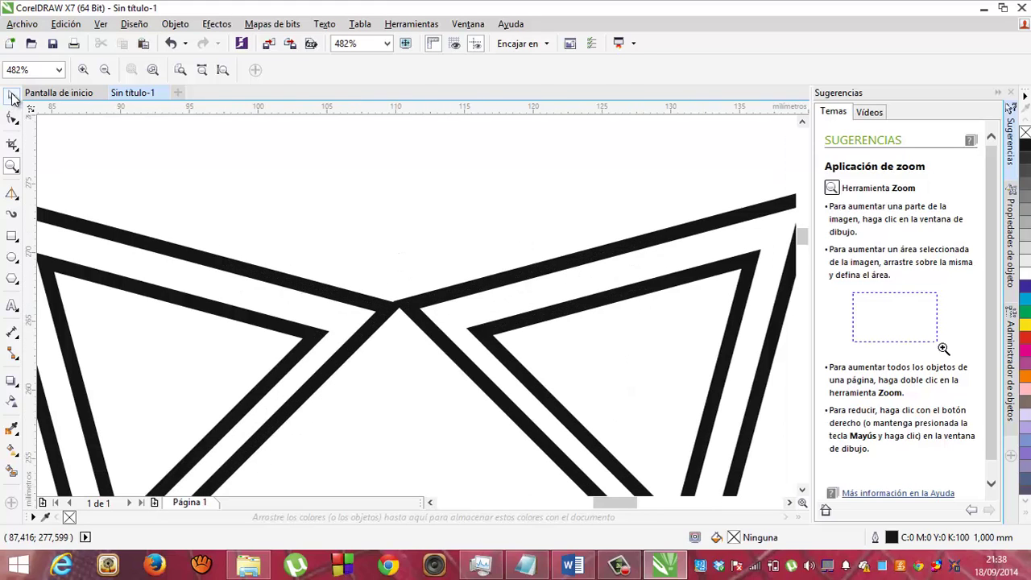
{"action": "key", "text": "space"}
{"action": "mouse_move", "coordinate": [441, 302]}
{"action": "left_mouse_down"}
{"action": "mouse_move", "coordinate": [472, 323]}
{"action": "mouse_move", "coordinate": [438, 294]}
{"action": "mouse_move", "coordinate": [414, 317]}
{"action": "mouse_move", "coordinate": [454, 298]}
{"action": "left_mouse_up"}
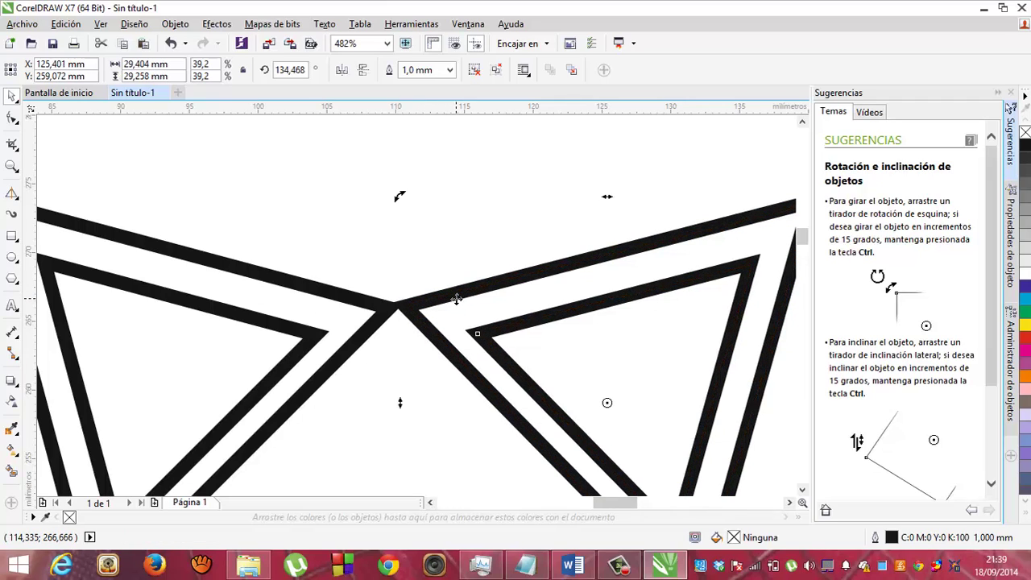
{"action": "key", "text": "ctrl+z"}
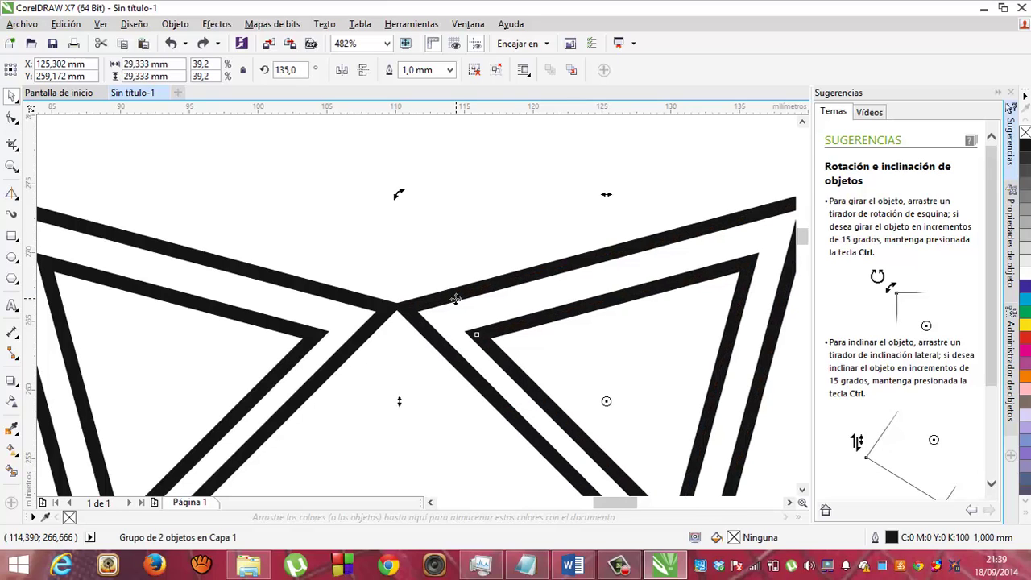
{"action": "left_click", "coordinate": [442, 303]}
{"action": "left_click", "coordinate": [402, 301]}
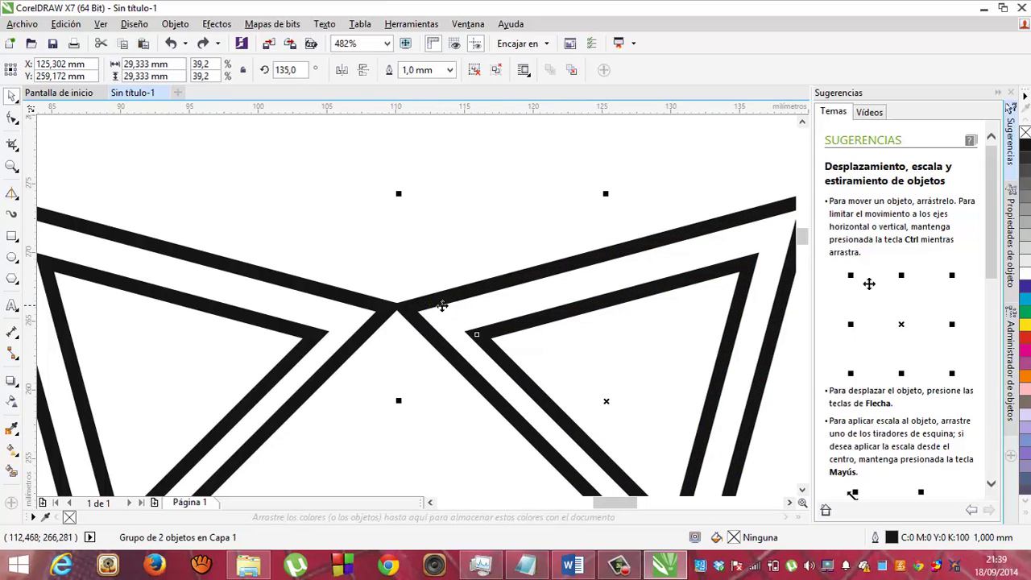
{"action": "left_click_drag", "start_coordinate": [450, 298], "coordinate": [453, 296]}
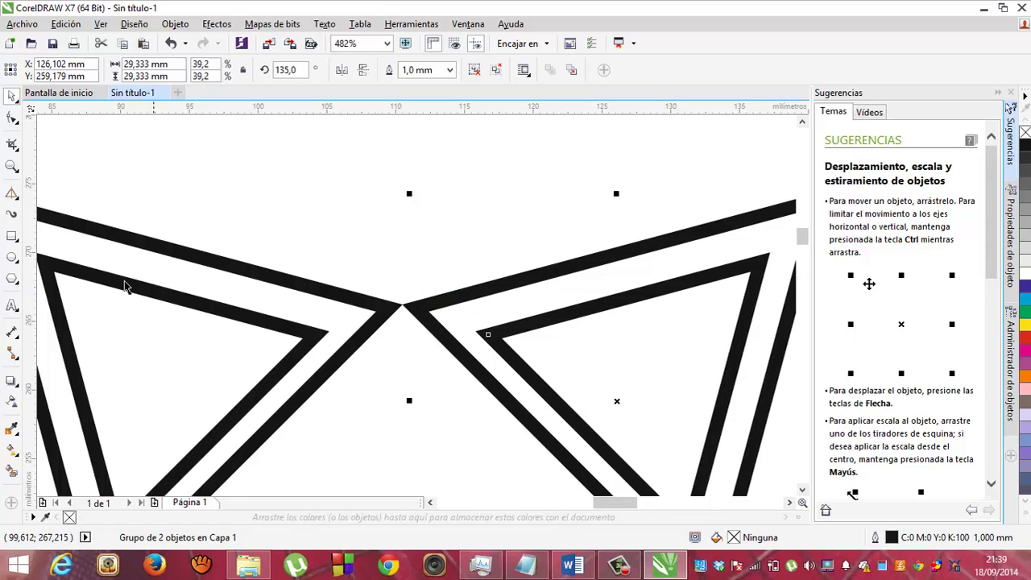
{"action": "left_click", "coordinate": [11, 167]}
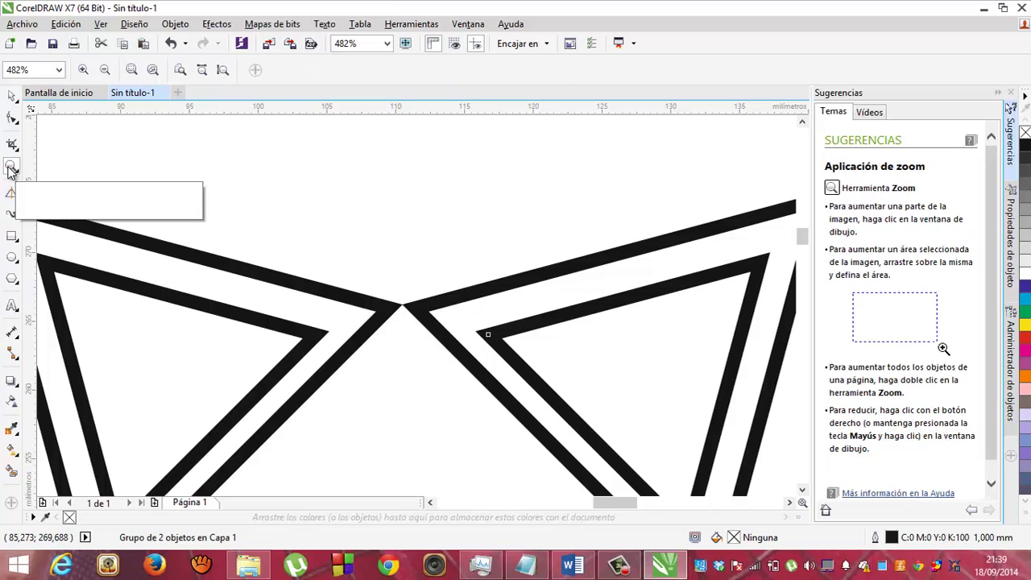
{"action": "left_click", "coordinate": [105, 71]}
{"action": "left_click", "coordinate": [104, 71]}
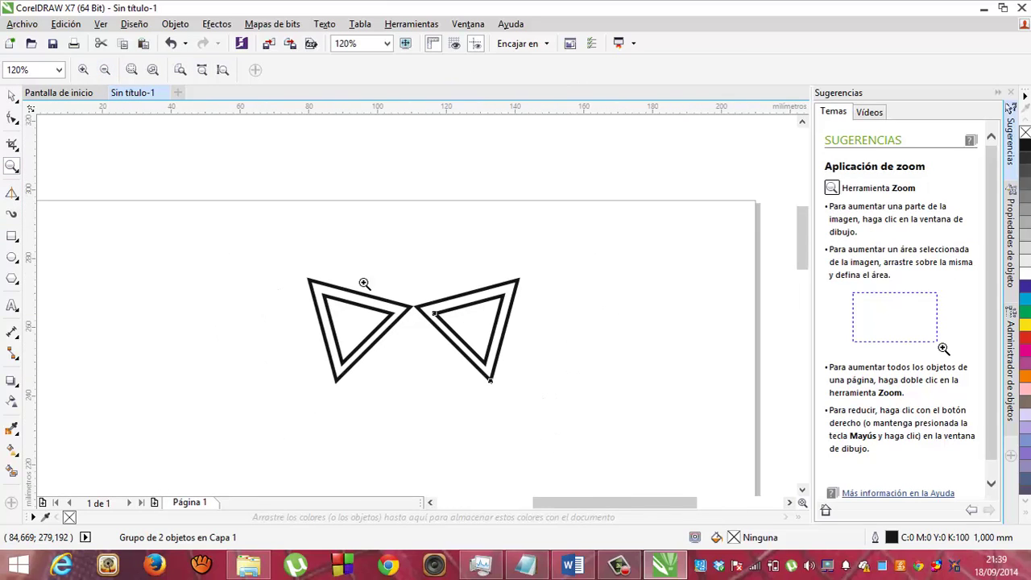
{"action": "left_click", "coordinate": [802, 490]}
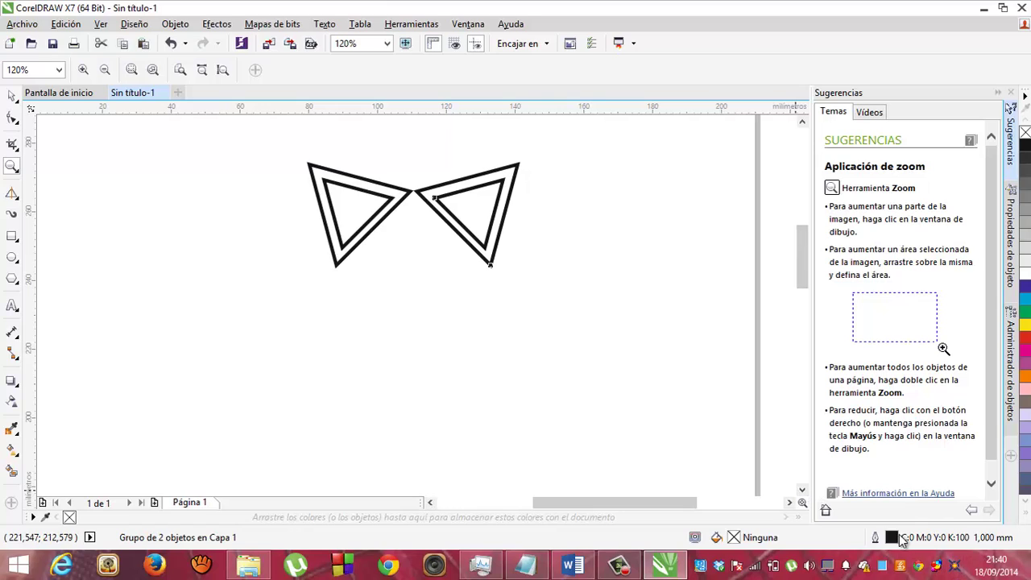
{"action": "left_click", "coordinate": [619, 564]}
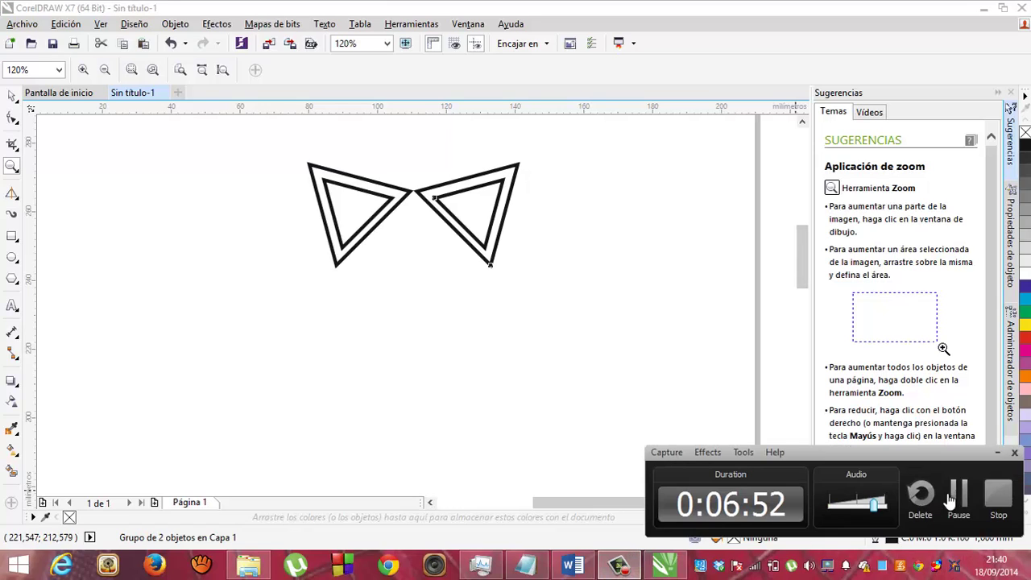
{"action": "left_click", "coordinate": [957, 500]}
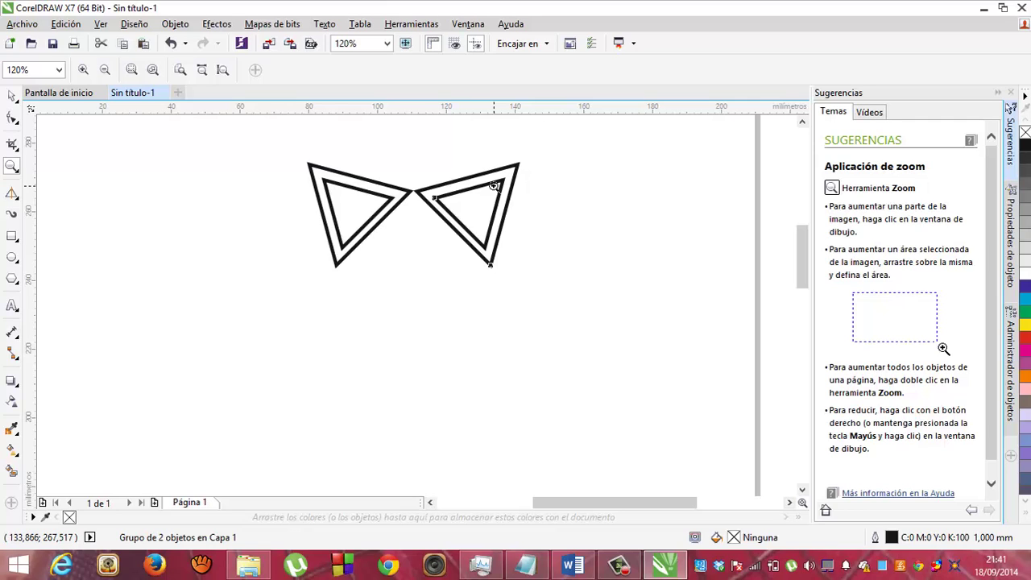
- Select both triangle groups together and duplicate them
{"action": "left_click", "coordinate": [12, 95]}
{"action": "left_click_drag", "start_coordinate": [276, 127], "coordinate": [557, 295]}
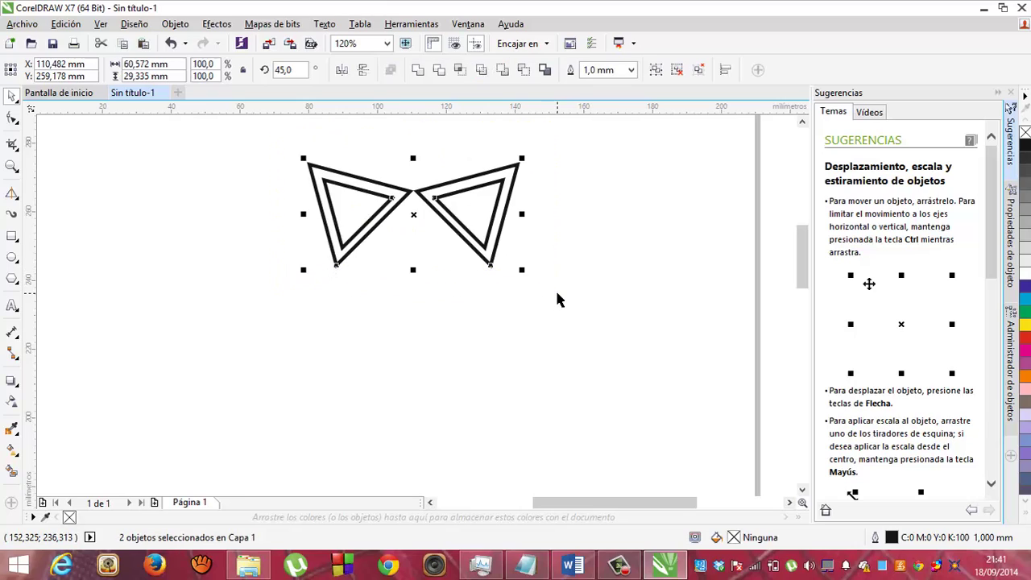
{"action": "left_click", "coordinate": [66, 24]}
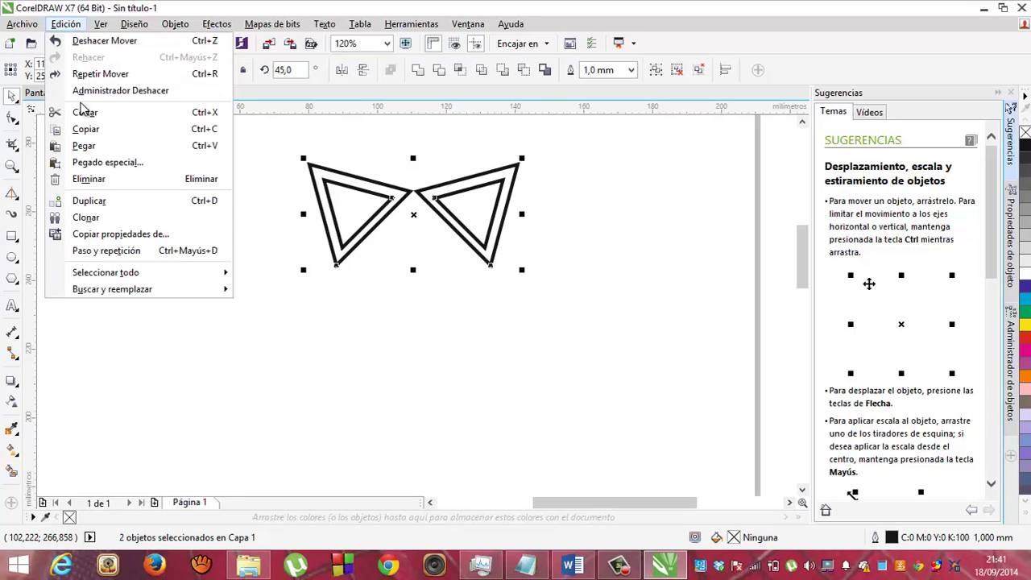
{"action": "left_click", "coordinate": [93, 207]}
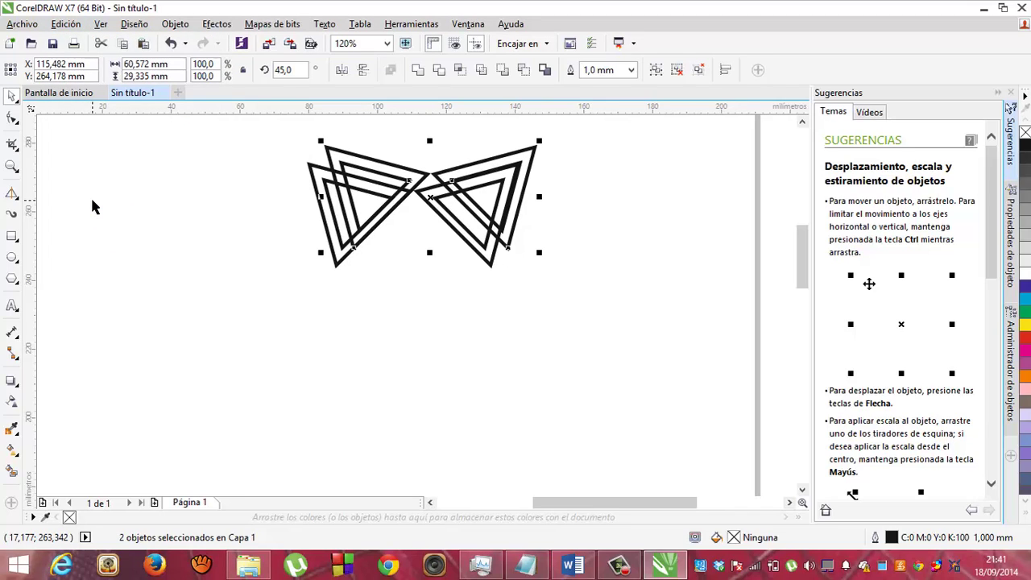
- Mirror the duplicated pair vertically and place it directly below the original pair, aligned with its side tips
{"action": "left_click", "coordinate": [363, 72]}
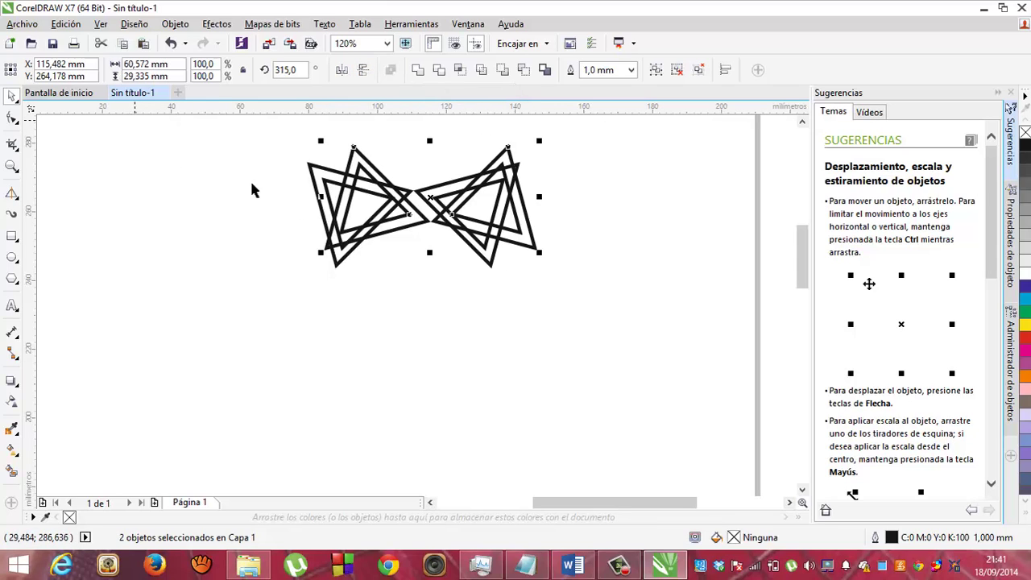
{"action": "left_click_drag", "start_coordinate": [382, 172], "coordinate": [363, 294]}
{"action": "key", "text": "Down"}
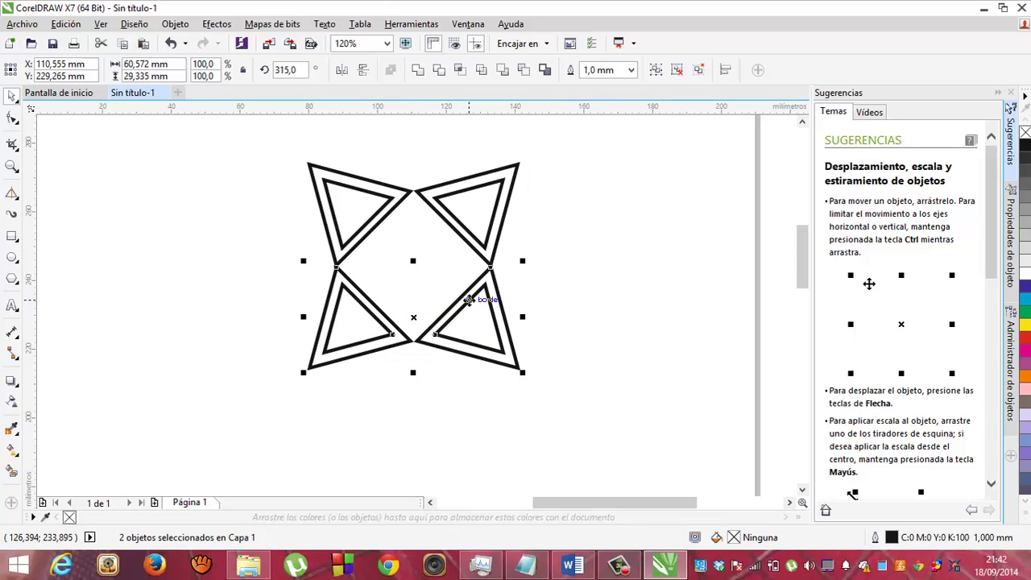
- Nudge the lower pair down about 0.6 mm so its upper tips just touch the upper pair's lower tips, and deselect it
{"action": "key", "text": "Down"}
{"action": "key", "text": "Down"}
{"action": "key", "text": "Down"}
{"action": "key", "text": "Down"}
{"action": "key", "text": "Down"}
{"action": "key", "text": "Down"}
{"action": "key", "text": "Down"}
{"action": "key", "text": "Down"}
{"action": "key", "text": "Down"}
{"action": "key", "text": "Down"}
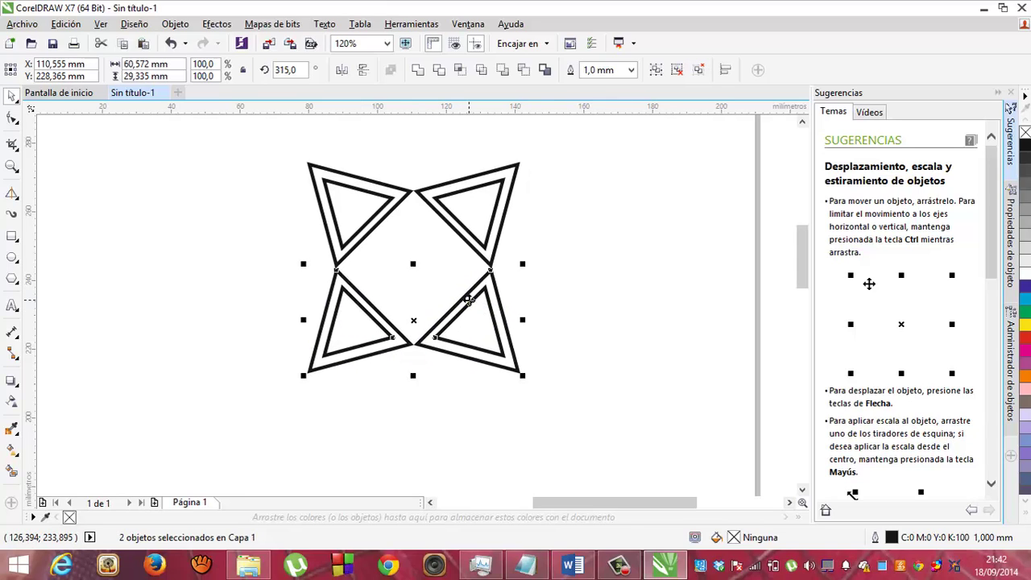
{"action": "key", "text": "Up"}
{"action": "key", "text": "Up"}
{"action": "key", "text": "Up"}
{"action": "key", "text": "Up"}
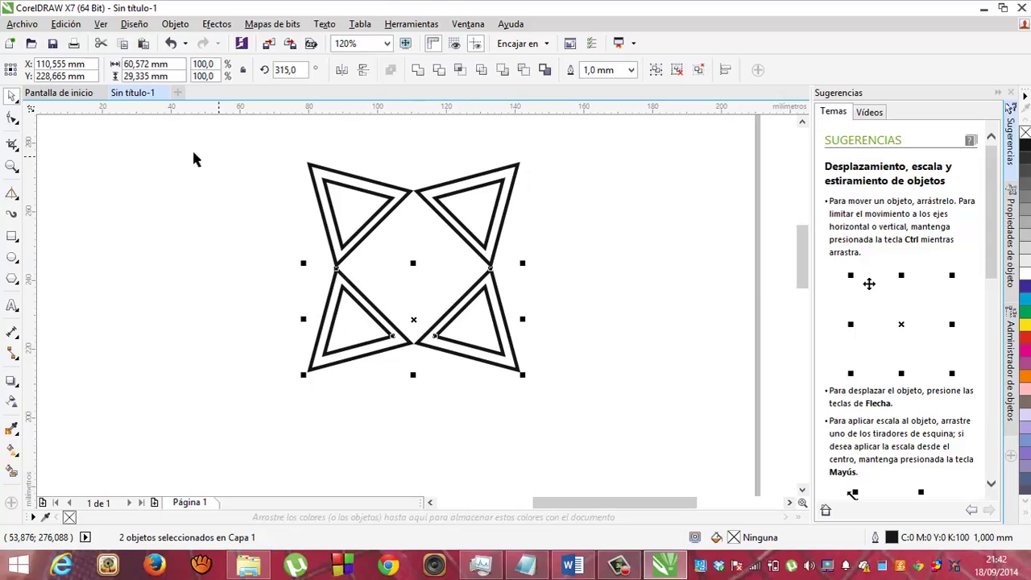
{"action": "left_click", "coordinate": [187, 206]}
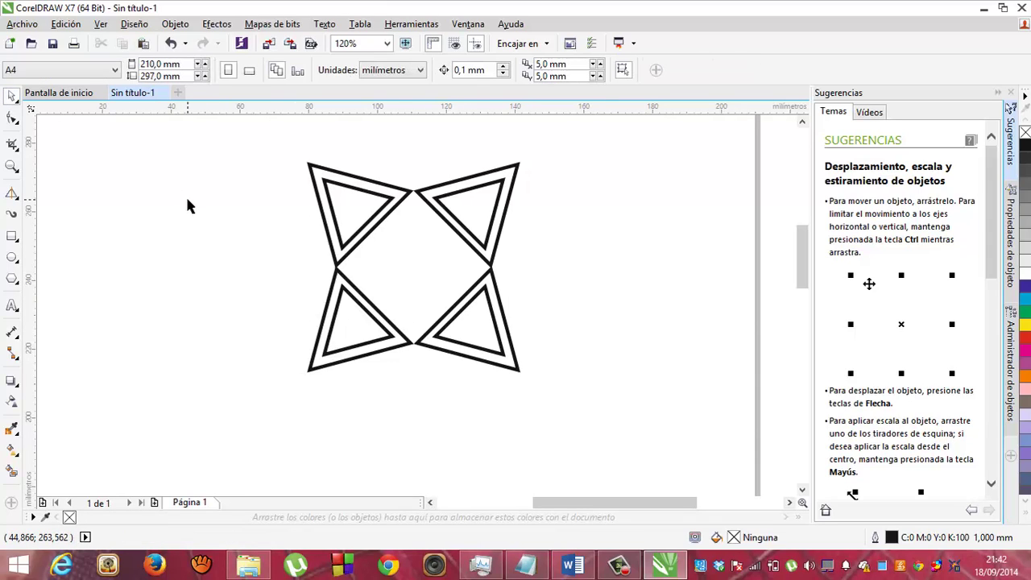
- Save the drawing as logo01 in CDR format in the Documents folder
{"action": "left_click", "coordinate": [52, 46]}
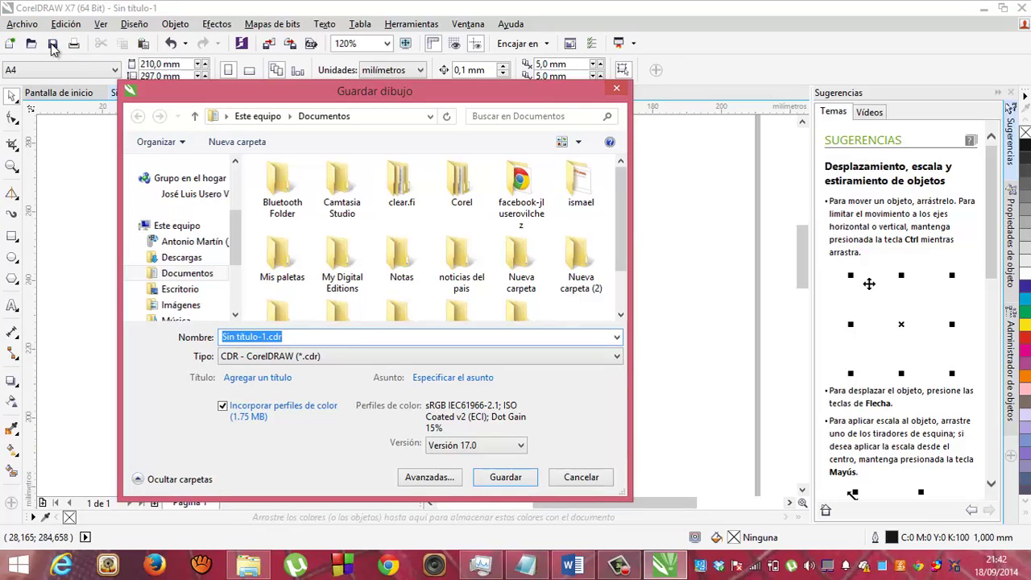
{"action": "type", "text": "logo01"}
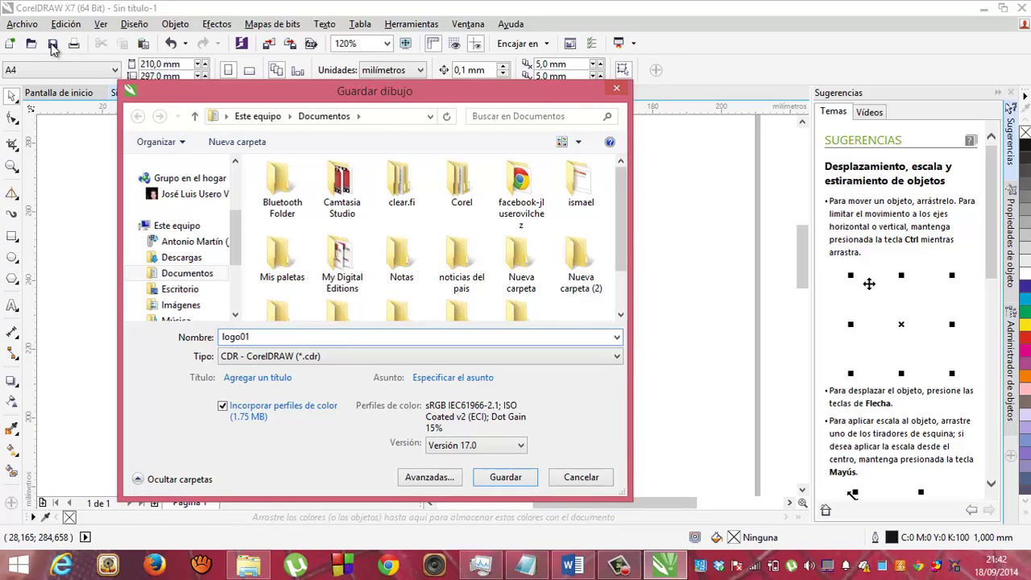
{"action": "key", "text": "Return"}
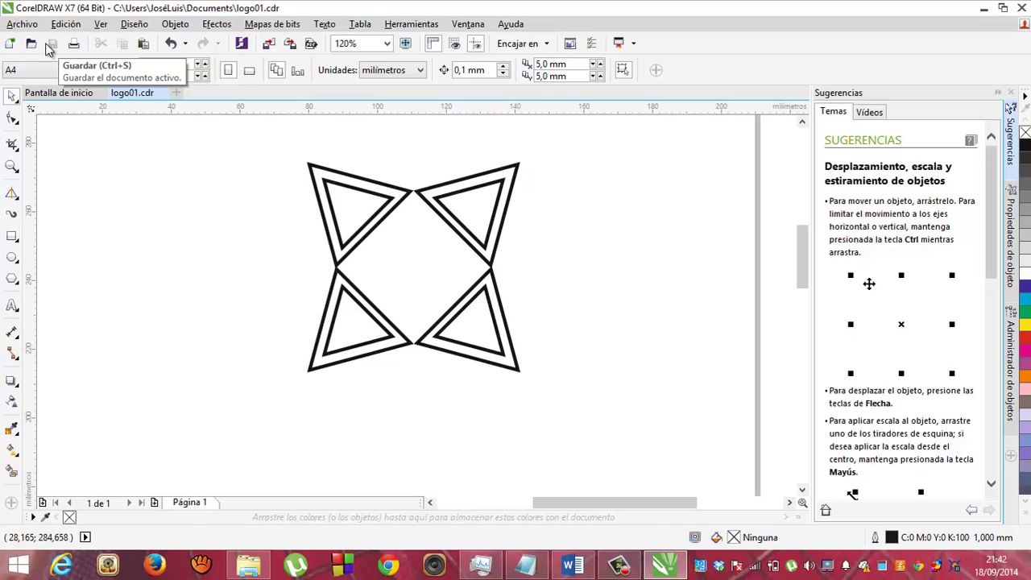
- Draw a circle about 4.4 mm in diameter in the empty area to the left of the star figure
{"action": "left_click", "coordinate": [15, 198]}
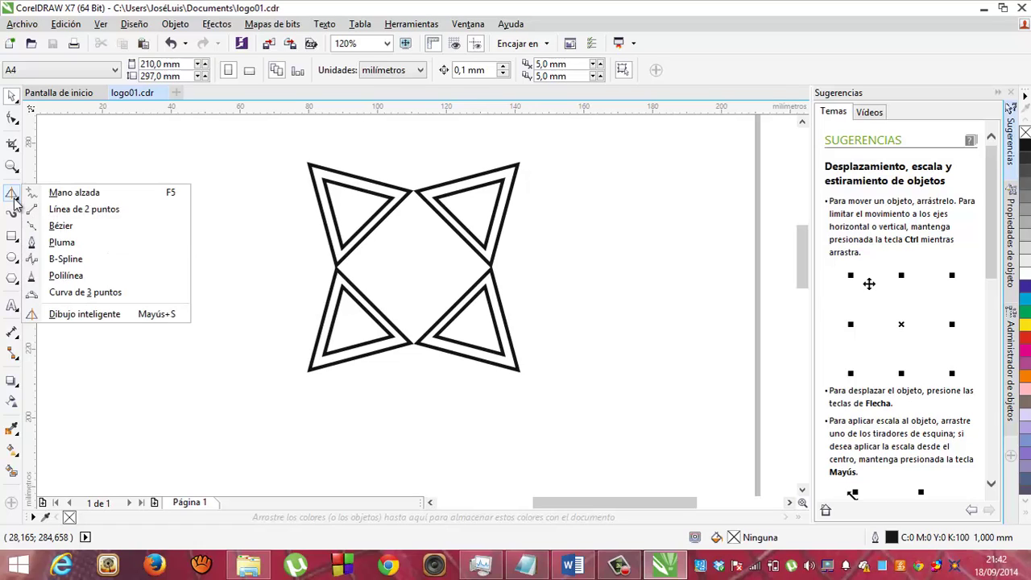
{"action": "left_click", "coordinate": [11, 236]}
{"action": "left_click", "coordinate": [11, 257]}
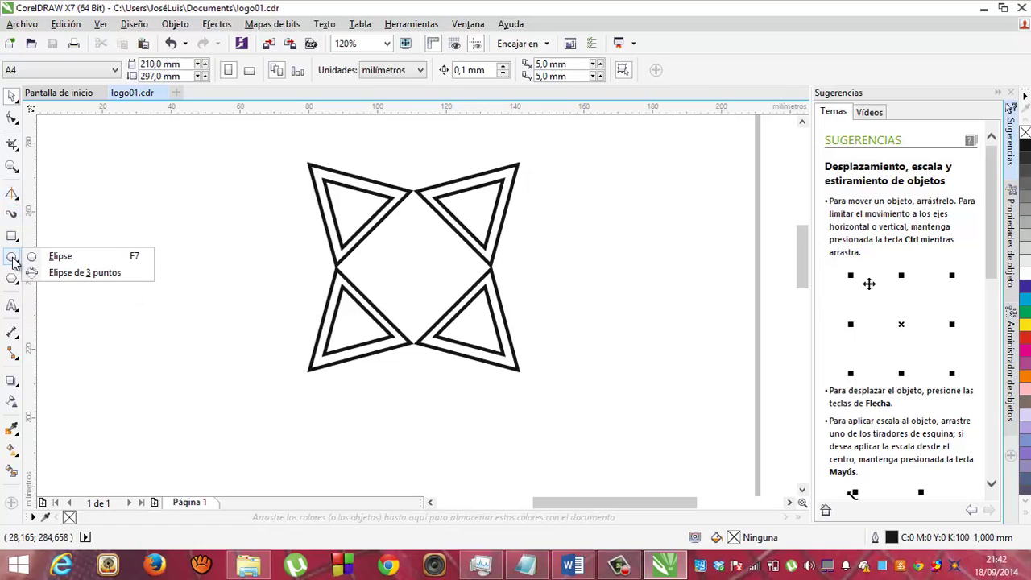
{"action": "left_click", "coordinate": [37, 257]}
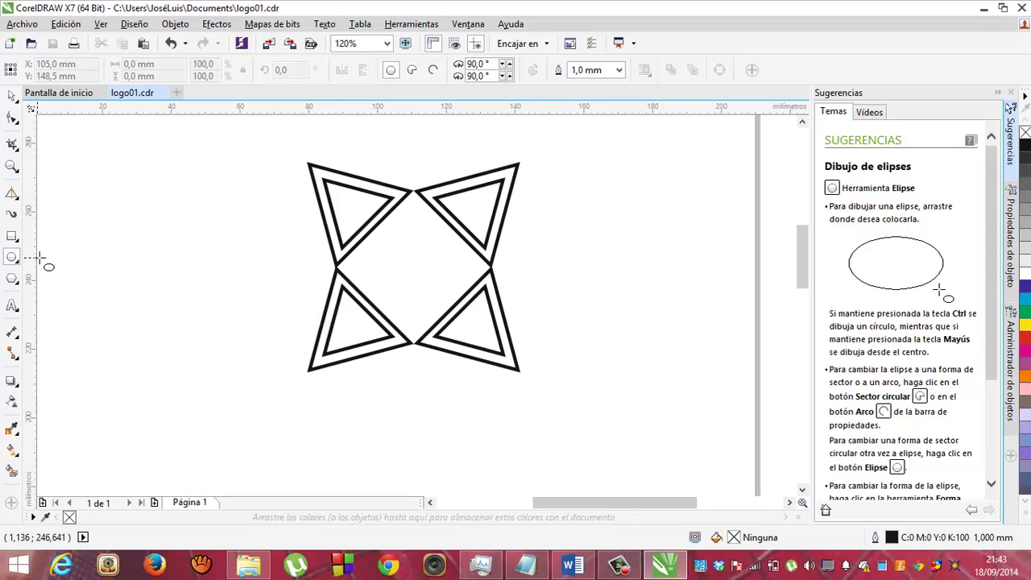
{"action": "left_click_drag", "start_coordinate": [125, 243], "coordinate": [128, 248]}
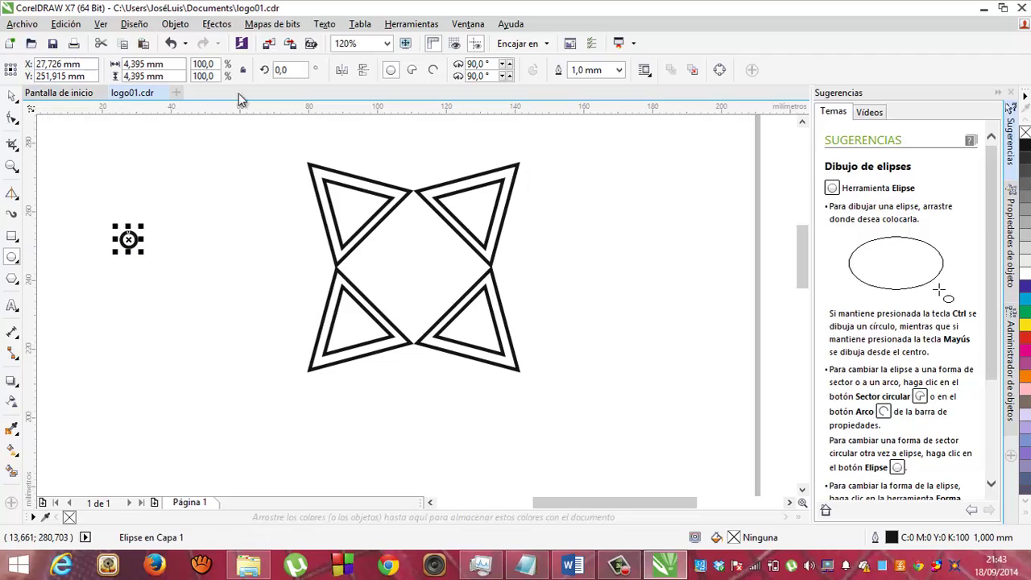
- Set the circle's outline width to 0.5 mm and move it onto the middle of the upper-left triangle's top edge
{"action": "left_click", "coordinate": [619, 71]}
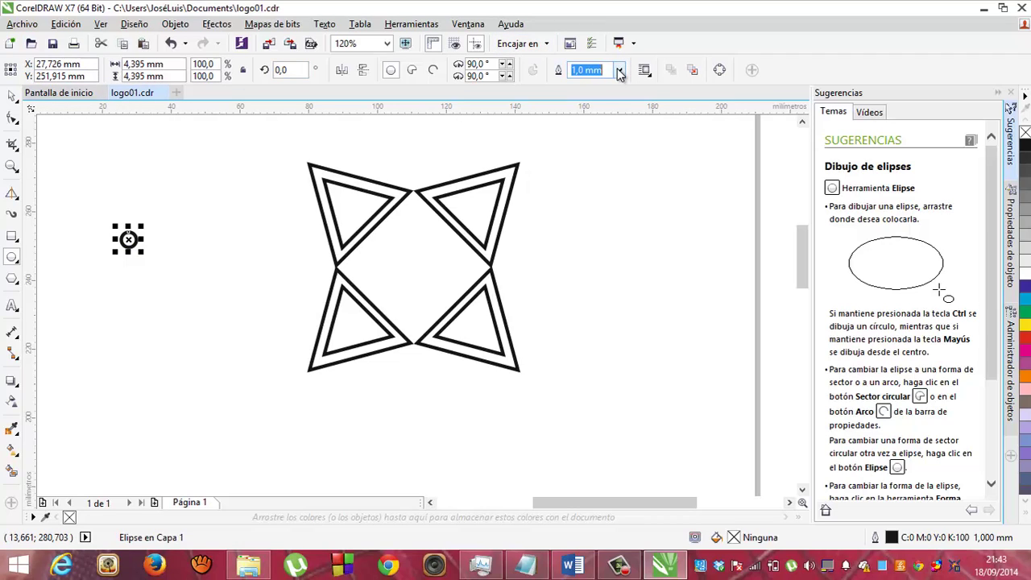
{"action": "left_click", "coordinate": [599, 142]}
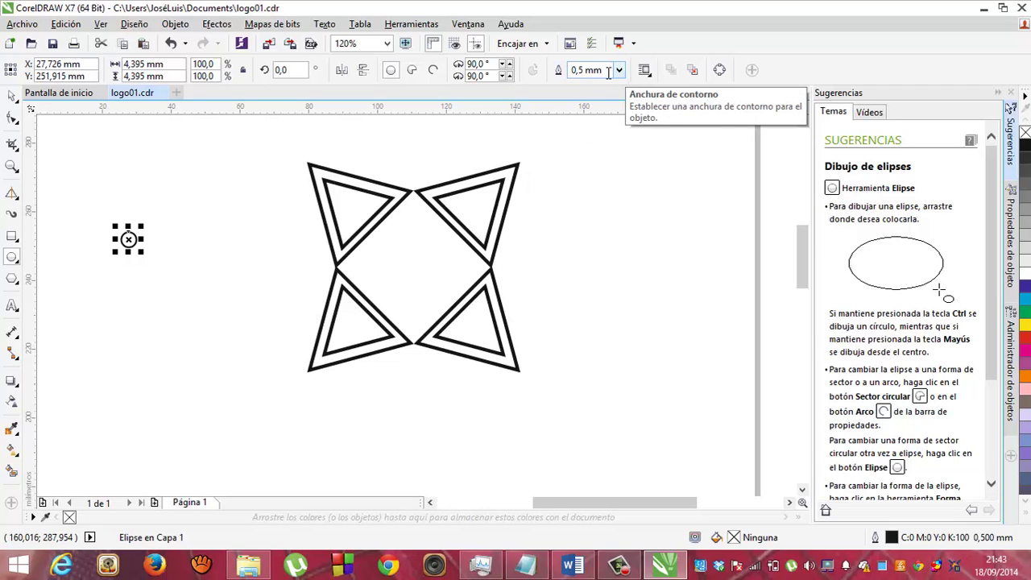
{"action": "left_click", "coordinate": [12, 97]}
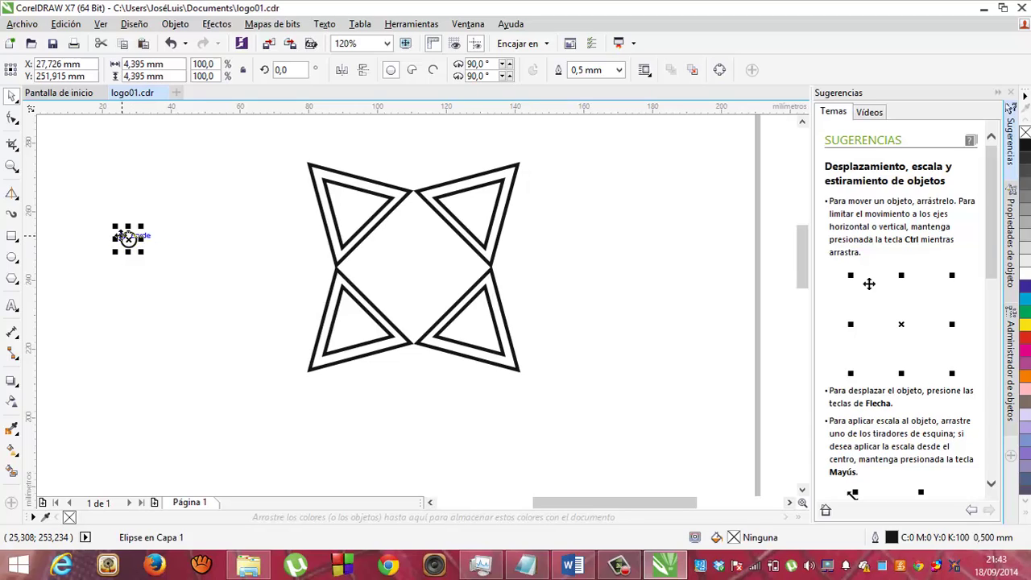
{"action": "left_click_drag", "start_coordinate": [141, 227], "coordinate": [358, 166]}
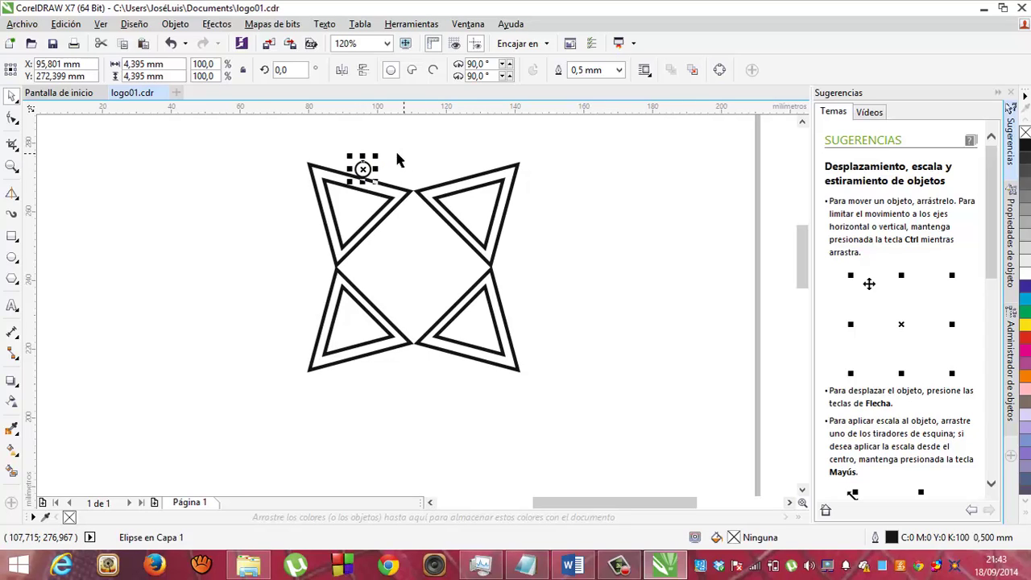
{"action": "left_click", "coordinate": [66, 25]}
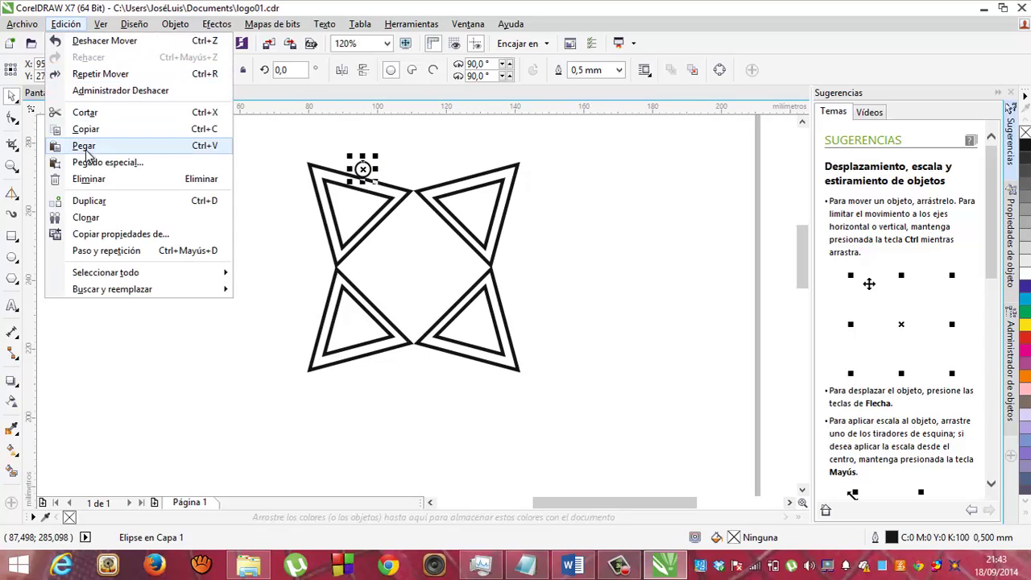
{"action": "left_click", "coordinate": [339, 6]}
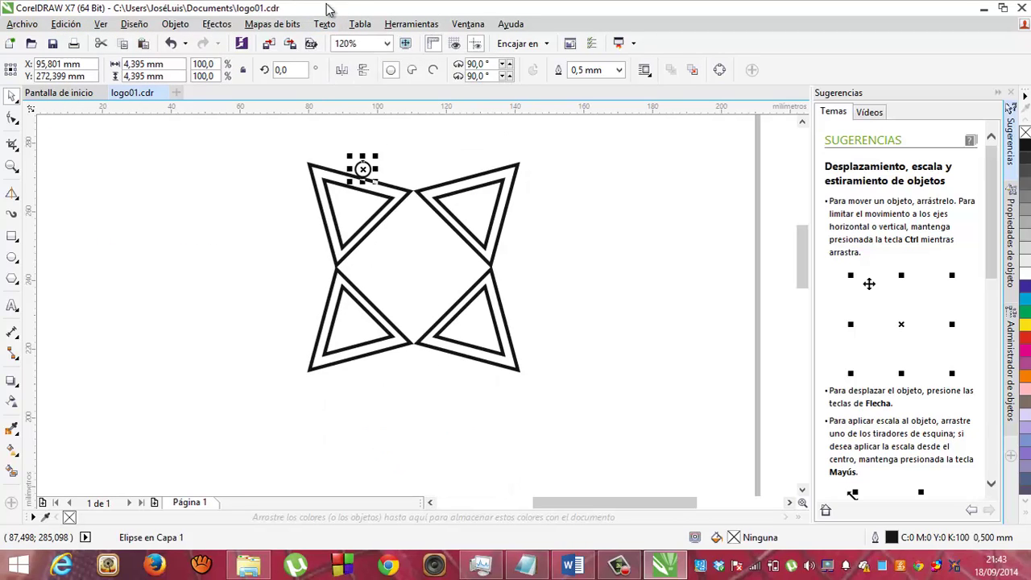
{"action": "left_click", "coordinate": [68, 26]}
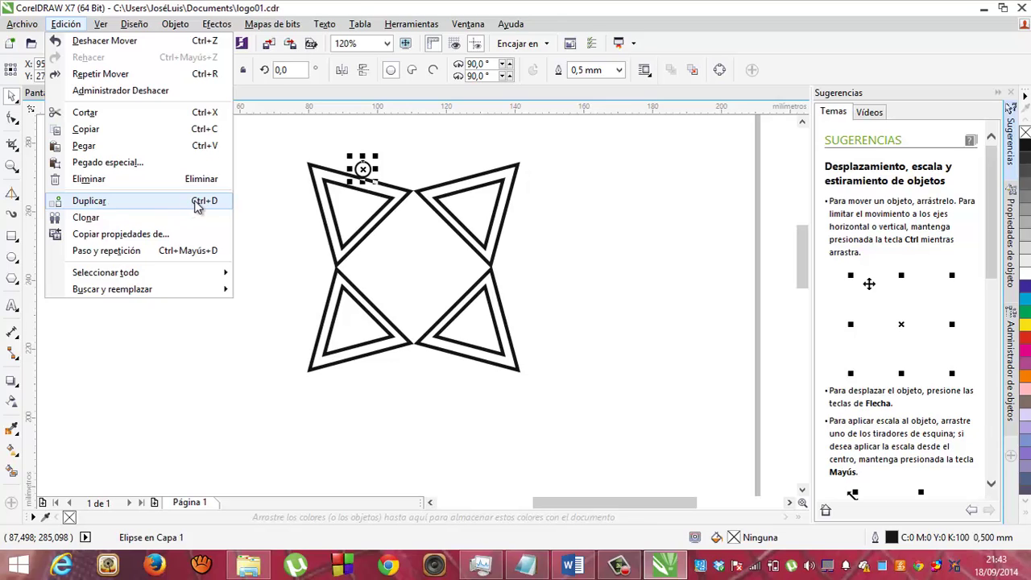
{"action": "left_click", "coordinate": [358, 6]}
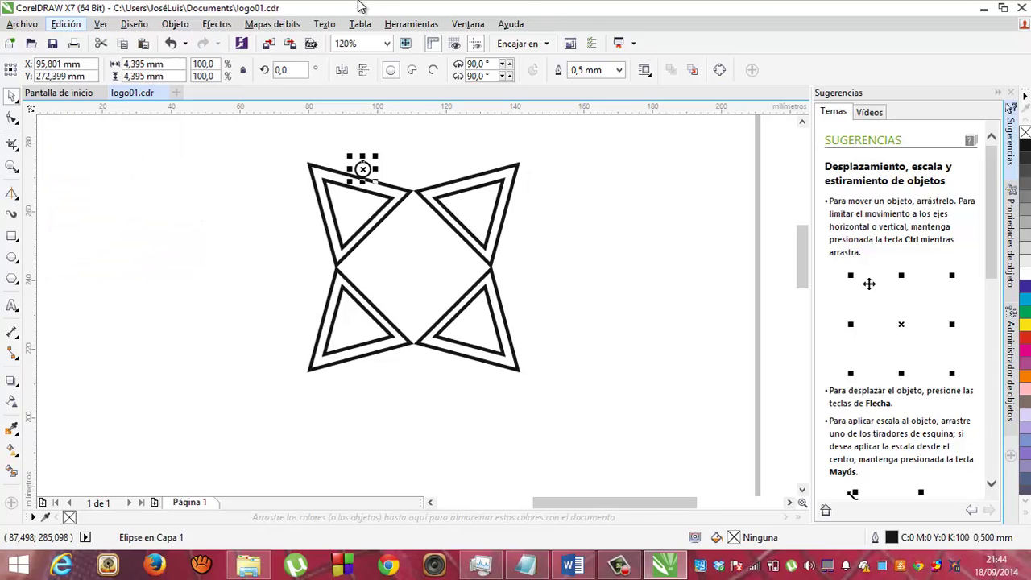
- Duplicate the small circle onto the upper-right triangle's top edge and the outer side edges of both upper triangles
{"action": "key", "text": "ctrl+d"}
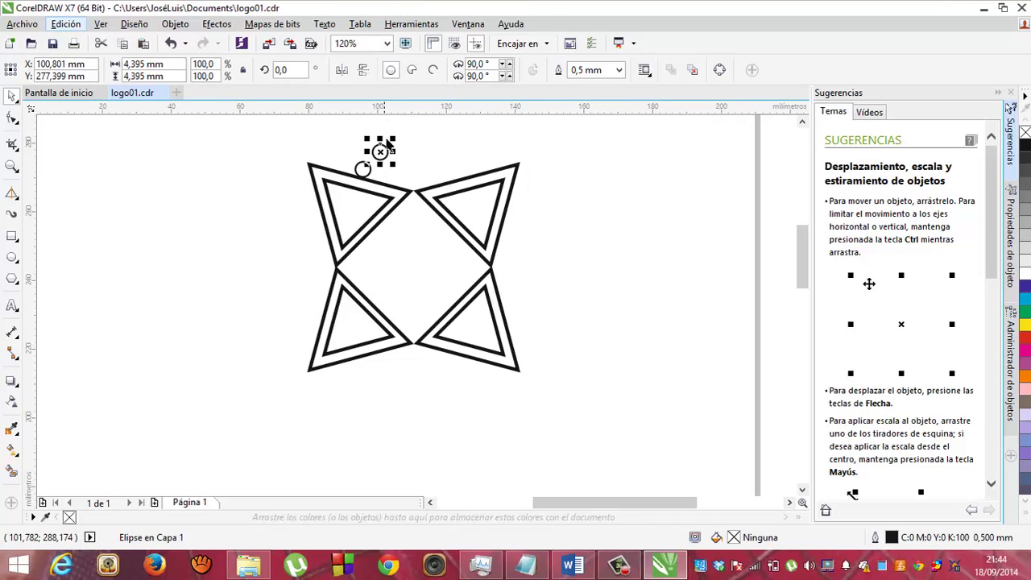
{"action": "left_click_drag", "start_coordinate": [388, 149], "coordinate": [474, 163]}
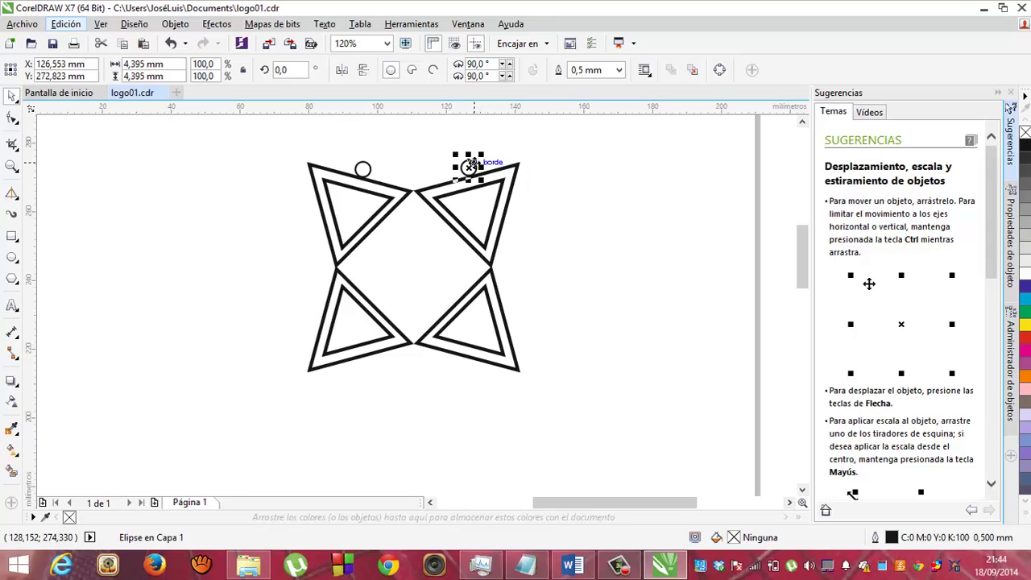
{"action": "key", "text": "ctrl+d"}
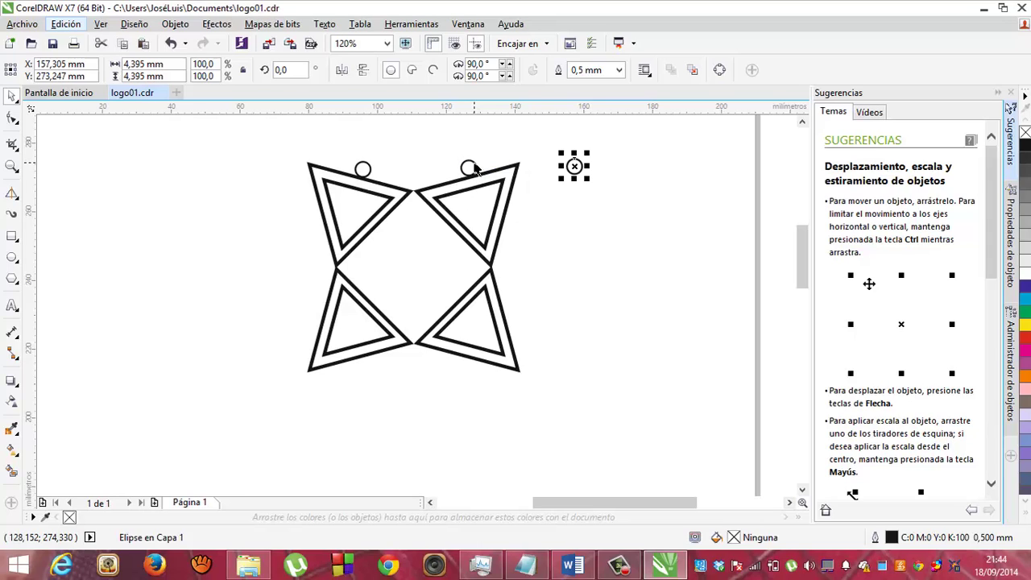
{"action": "mouse_move", "coordinate": [574, 166]}
{"action": "left_mouse_down"}
{"action": "mouse_move", "coordinate": [430, 246]}
{"action": "mouse_move", "coordinate": [345, 250]}
{"action": "mouse_move", "coordinate": [319, 233]}
{"action": "left_mouse_up"}
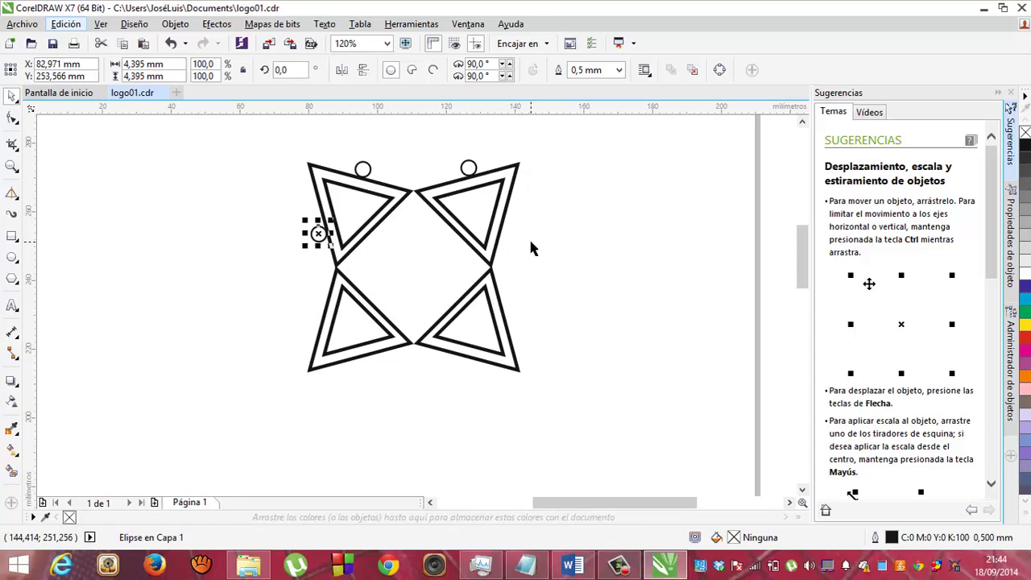
{"action": "key", "text": "ctrl+v"}
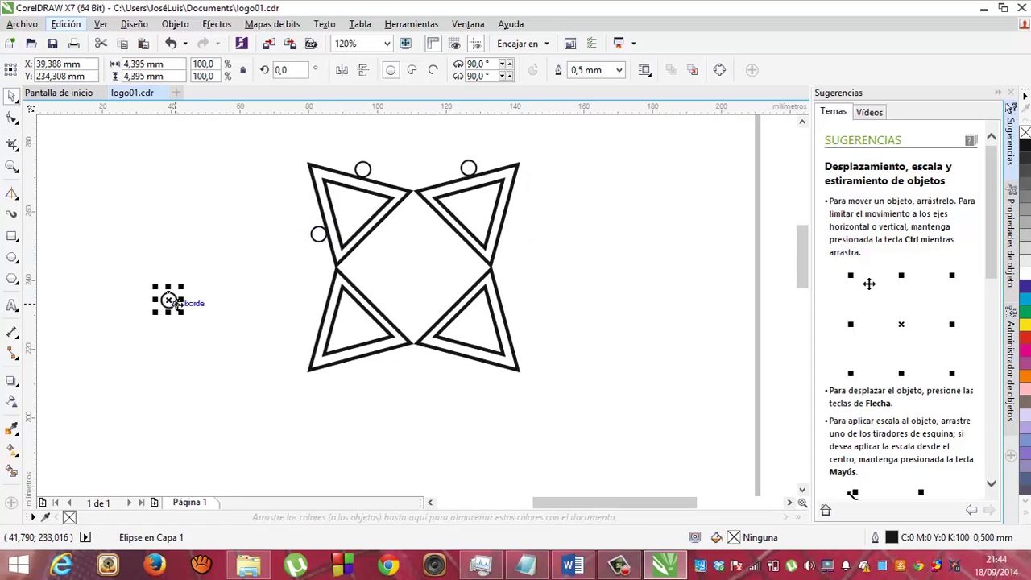
{"action": "left_click_drag", "start_coordinate": [175, 303], "coordinate": [512, 240]}
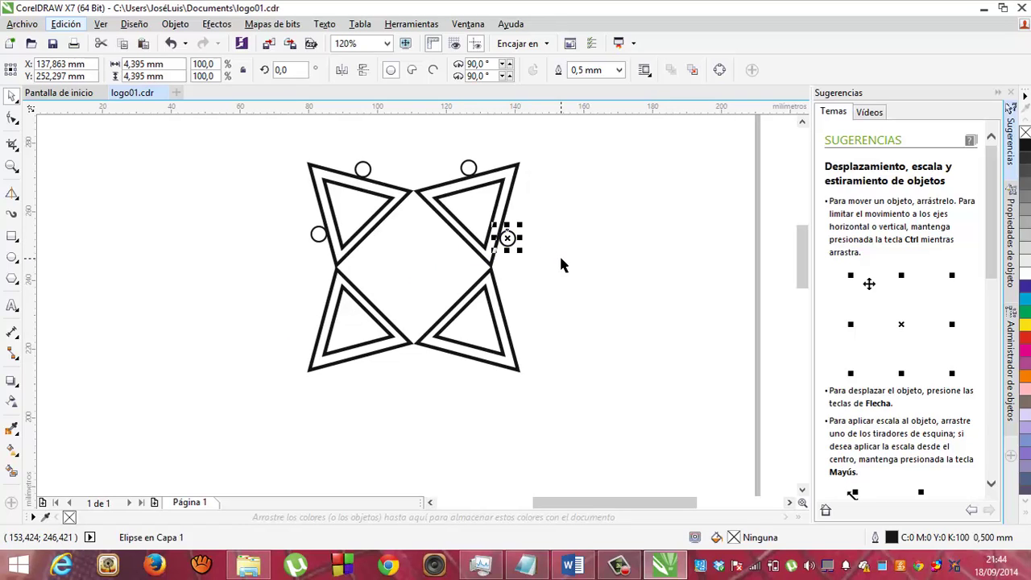
- Place duplicates of the small circle on the outer side edges of both lower triangles and save the drawing
{"action": "key", "text": "ctrl+d"}
{"action": "left_click_drag", "start_coordinate": [698, 240], "coordinate": [325, 292]}
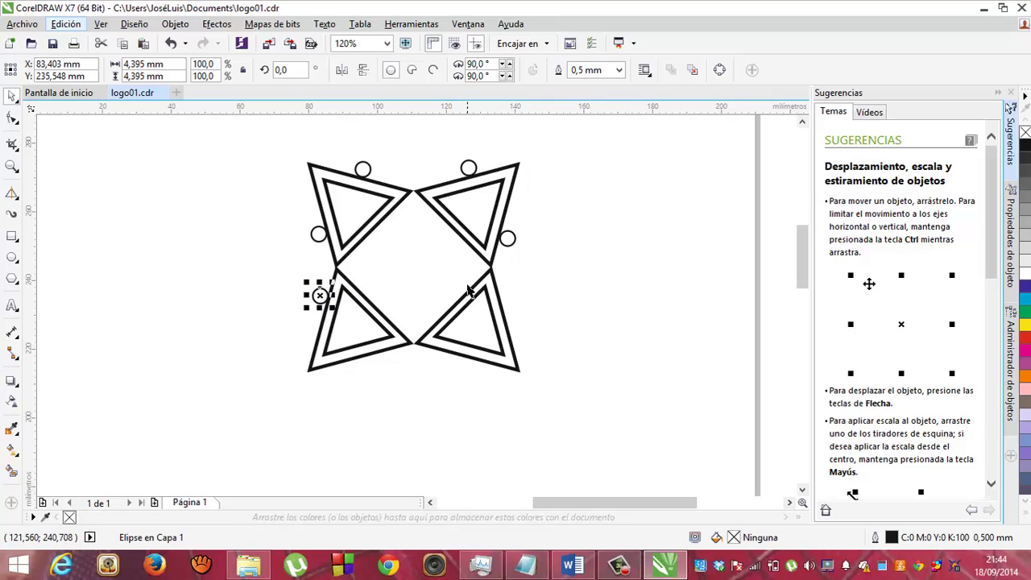
{"action": "key", "text": "ctrl+d"}
{"action": "left_click_drag", "start_coordinate": [132, 354], "coordinate": [505, 298]}
{"action": "left_click_drag", "start_coordinate": [503, 294], "coordinate": [505, 295]}
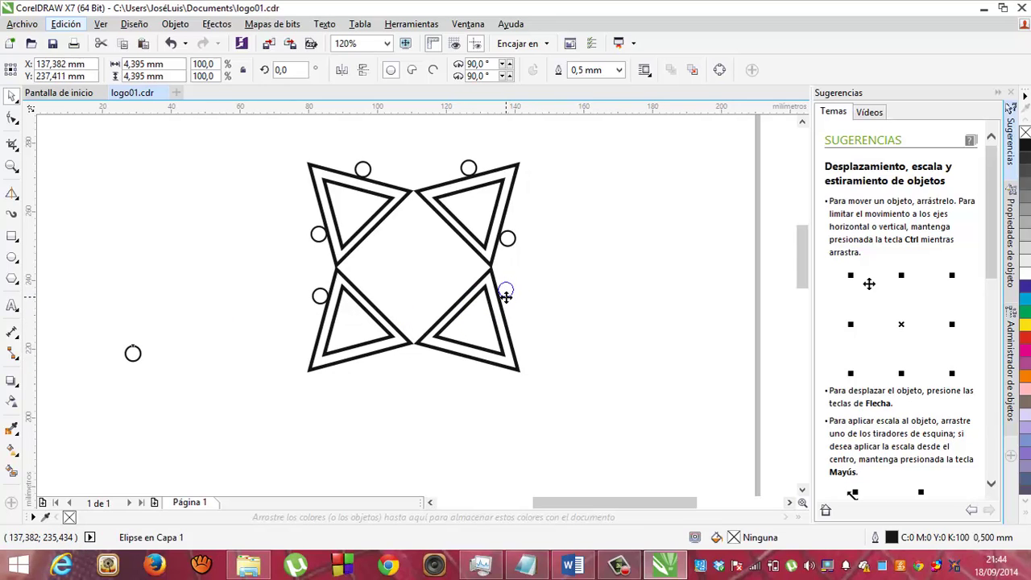
{"action": "left_click", "coordinate": [538, 286]}
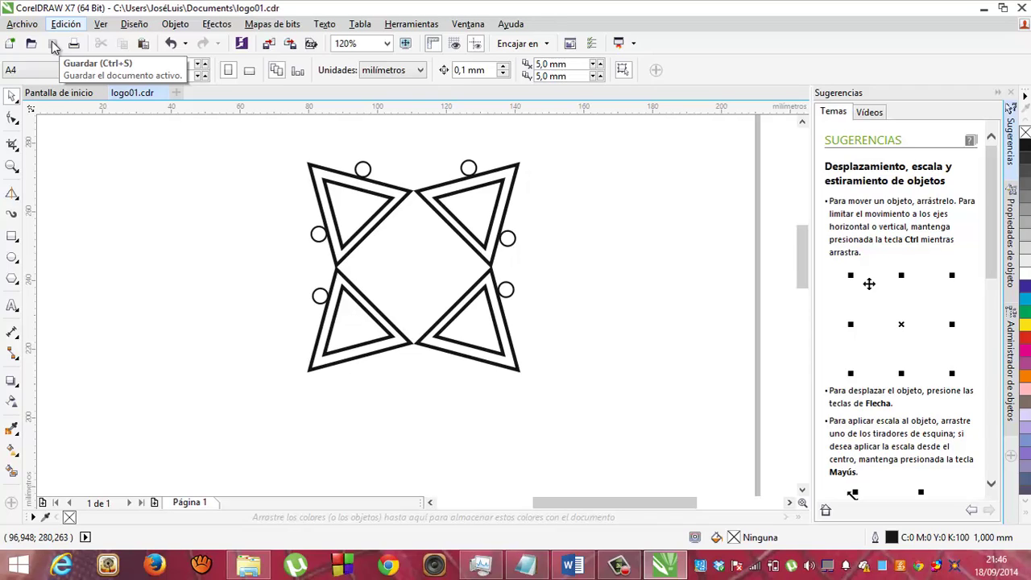
{"action": "left_click", "coordinate": [53, 44]}
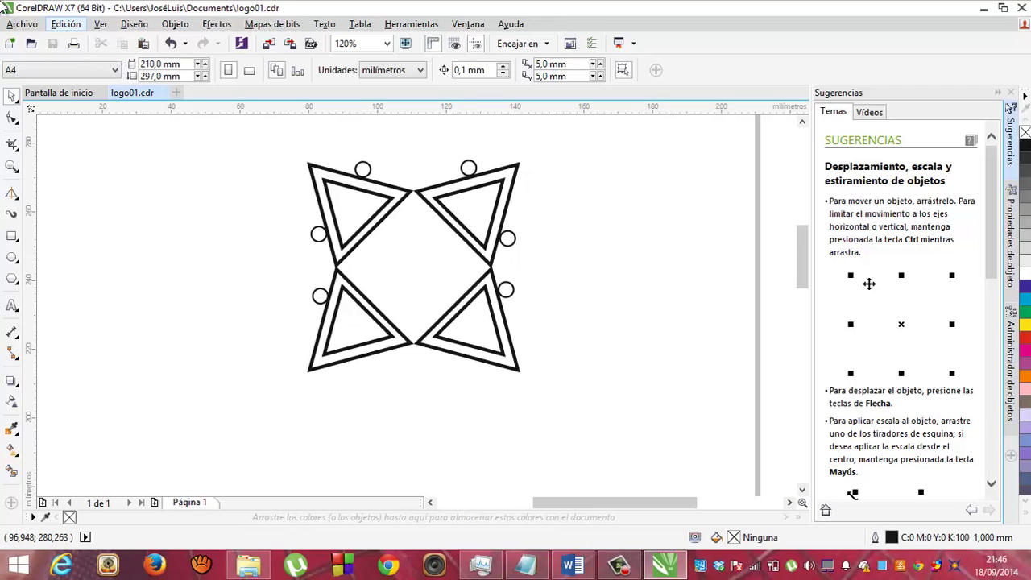
- Select all objects and ungroup them, checking that the upper-right inner and outer triangles can be selected individually
{"action": "left_click", "coordinate": [64, 24]}
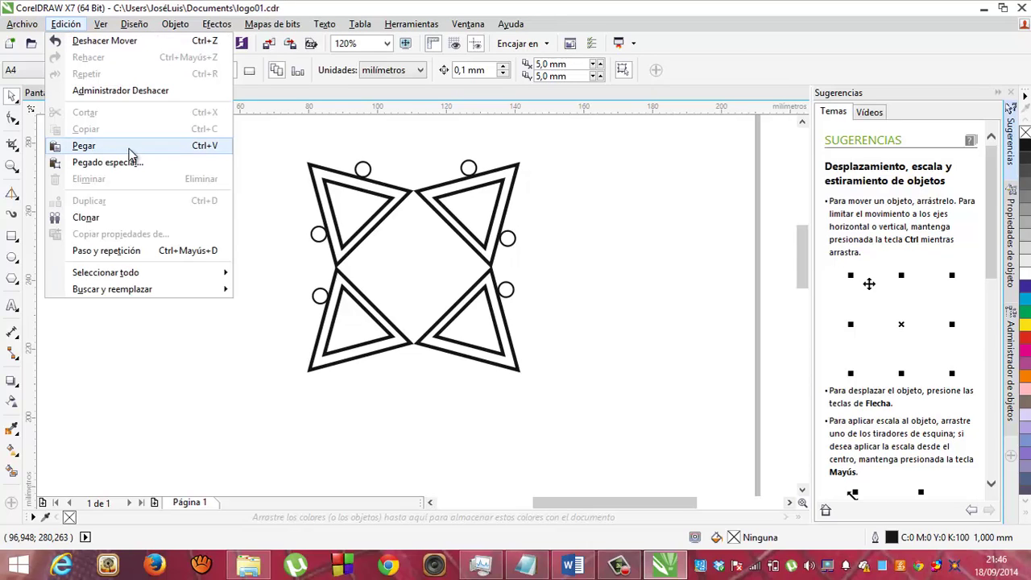
{"action": "mouse_move", "coordinate": [199, 279]}
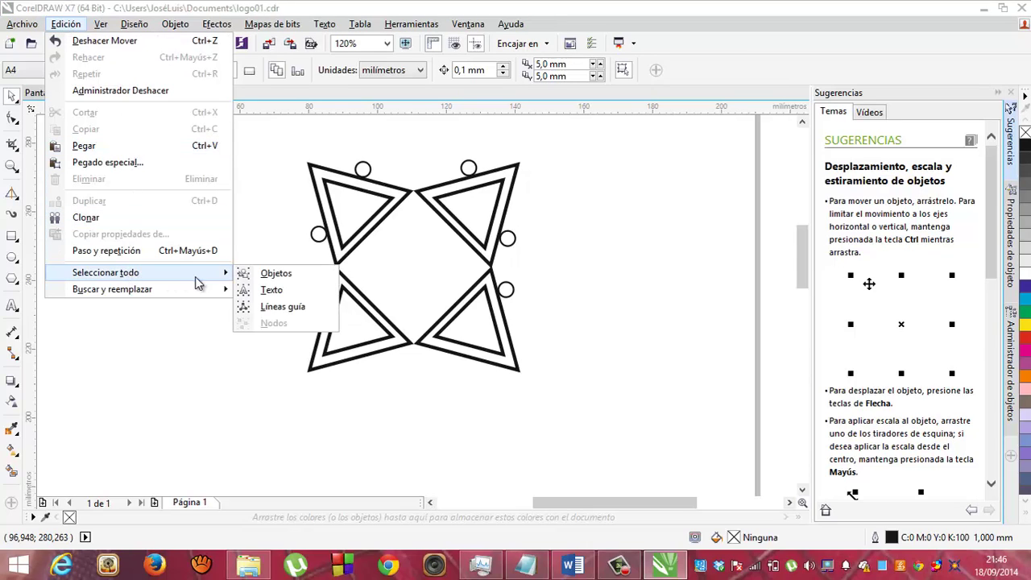
{"action": "left_click", "coordinate": [274, 274]}
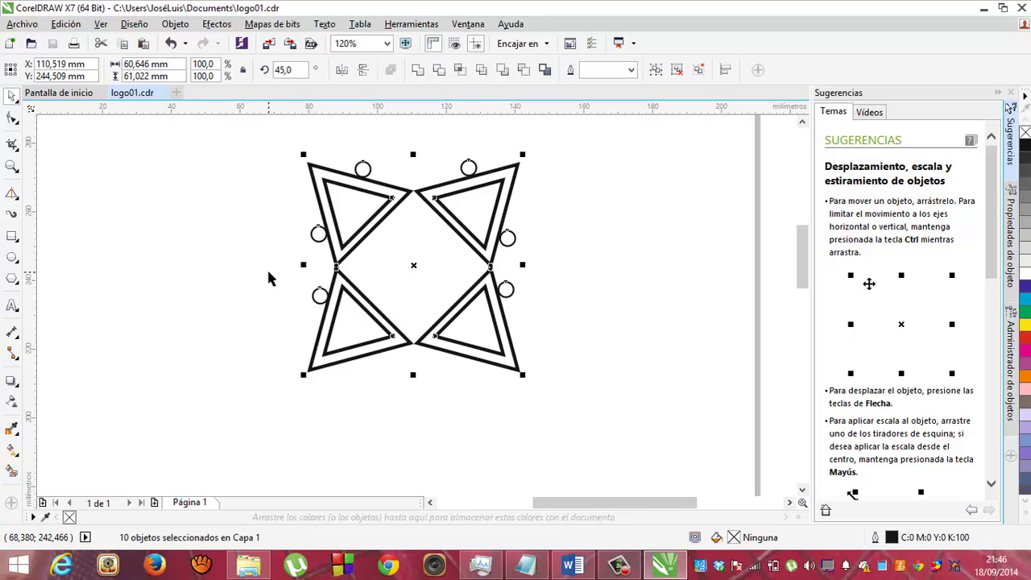
{"action": "left_click", "coordinate": [176, 25]}
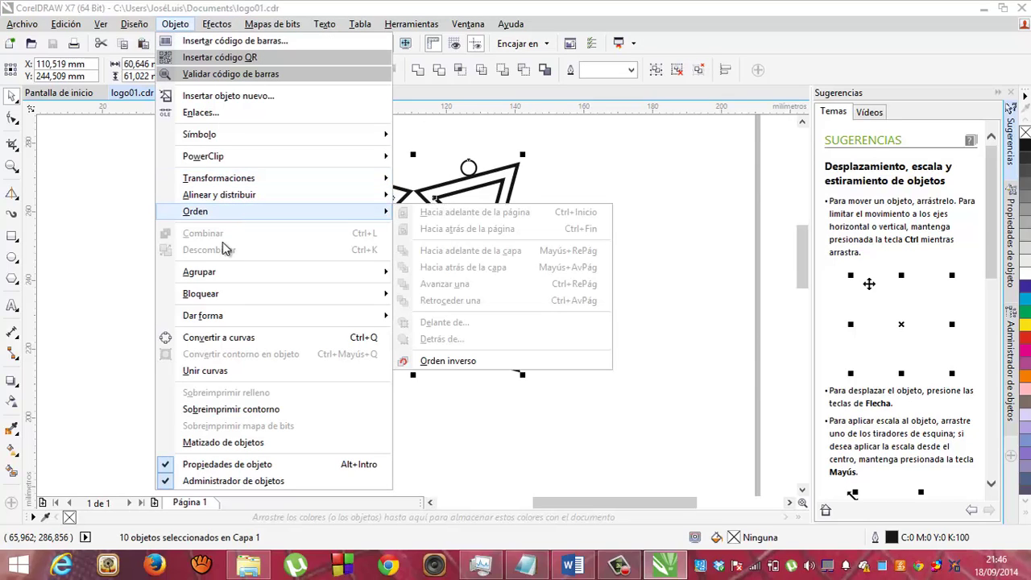
{"action": "mouse_move", "coordinate": [220, 274]}
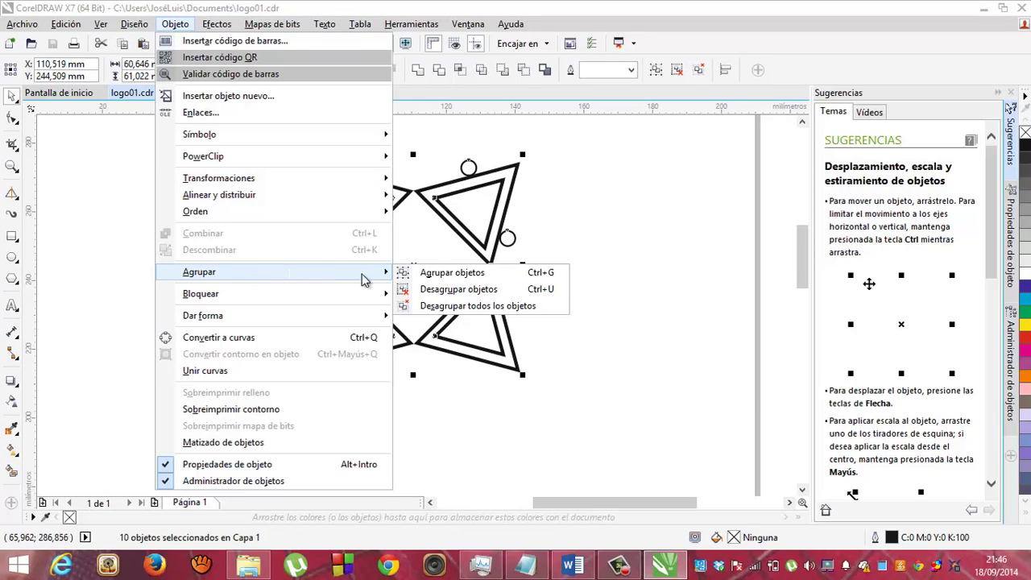
{"action": "left_click", "coordinate": [431, 291]}
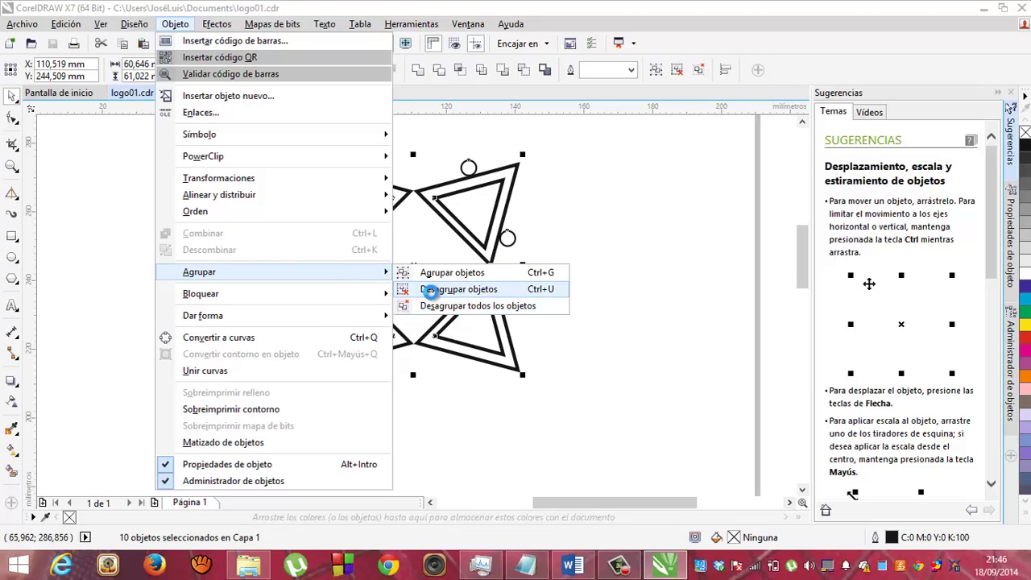
{"action": "left_click", "coordinate": [605, 266]}
{"action": "left_click", "coordinate": [465, 227]}
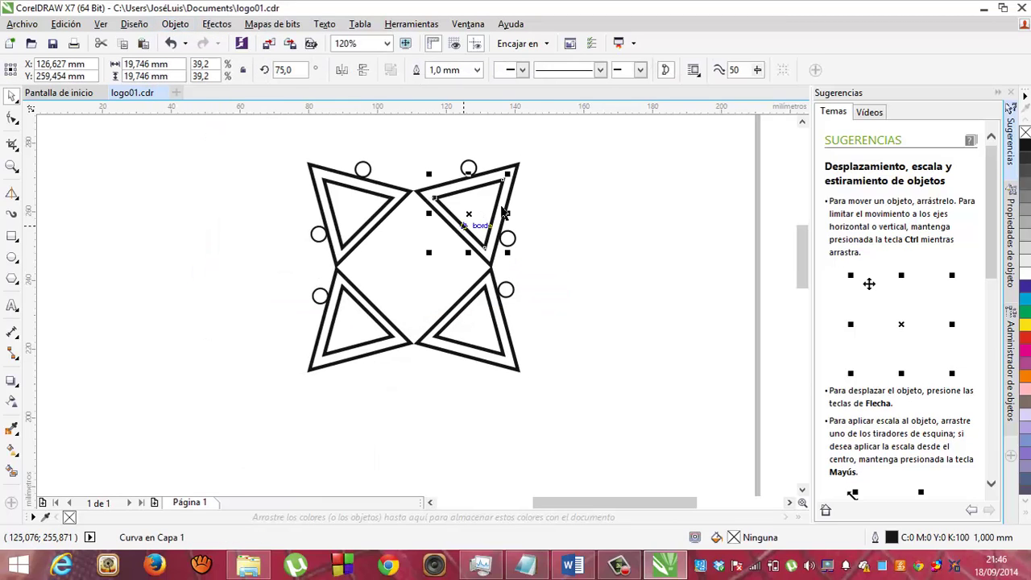
{"action": "left_click", "coordinate": [552, 194]}
{"action": "left_click", "coordinate": [520, 165]}
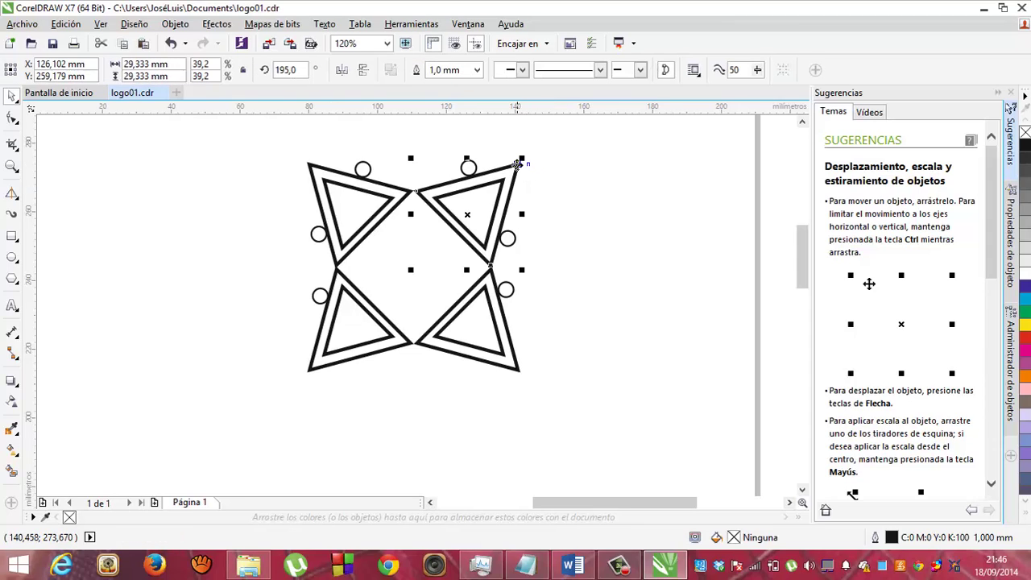
{"action": "left_click", "coordinate": [570, 190]}
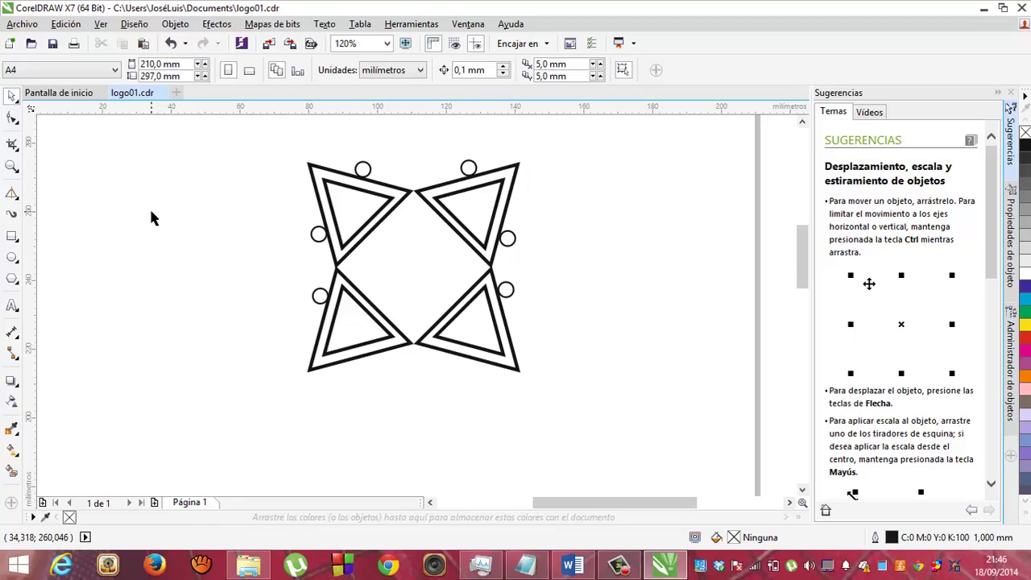
- Try to group the four outer triangles into one object
{"action": "left_click", "coordinate": [314, 187]}
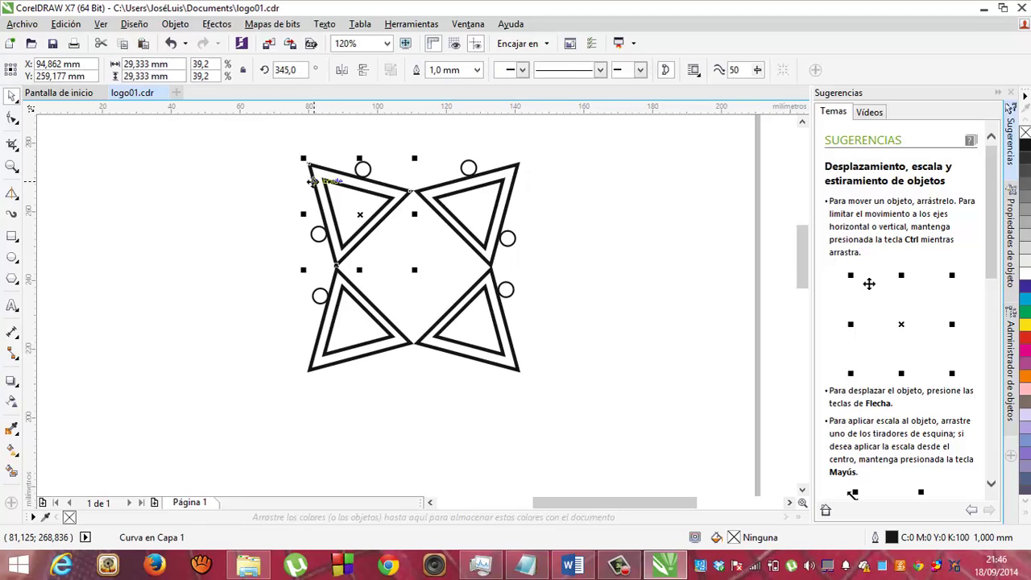
{"action": "left_click", "coordinate": [515, 169], "text": "shift"}
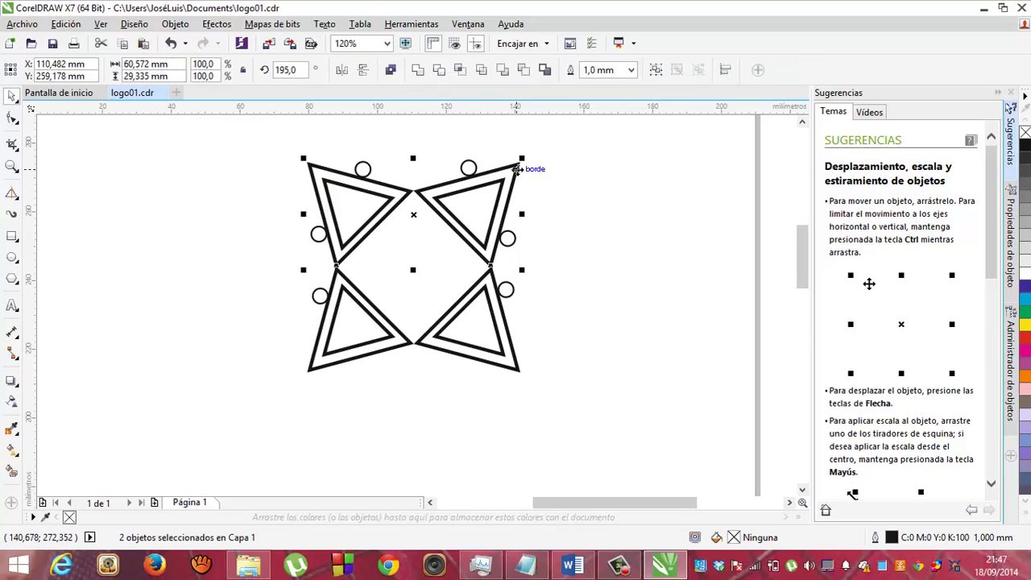
{"action": "left_click", "coordinate": [314, 346], "text": "shift"}
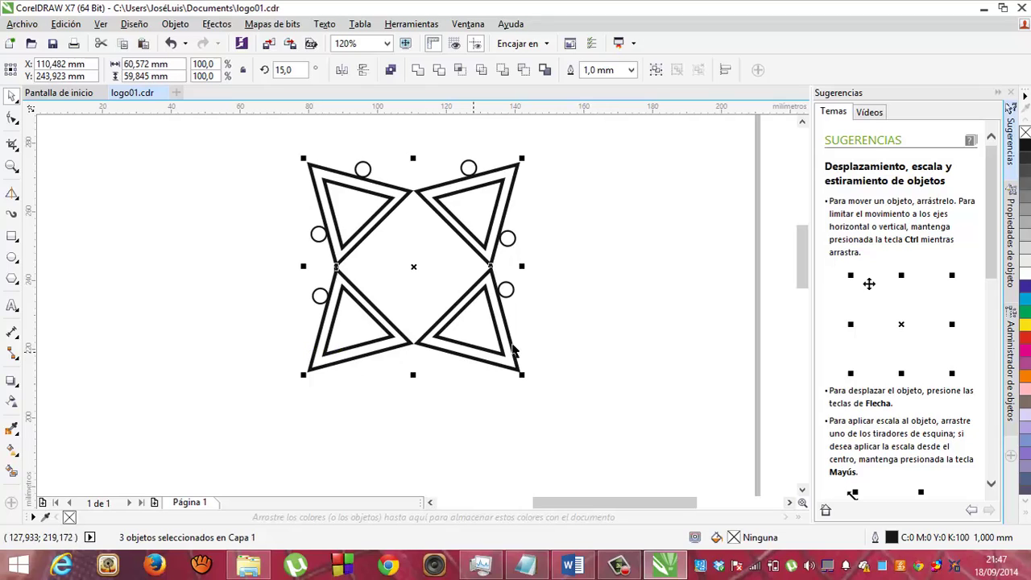
{"action": "left_click", "coordinate": [512, 348], "text": "shift"}
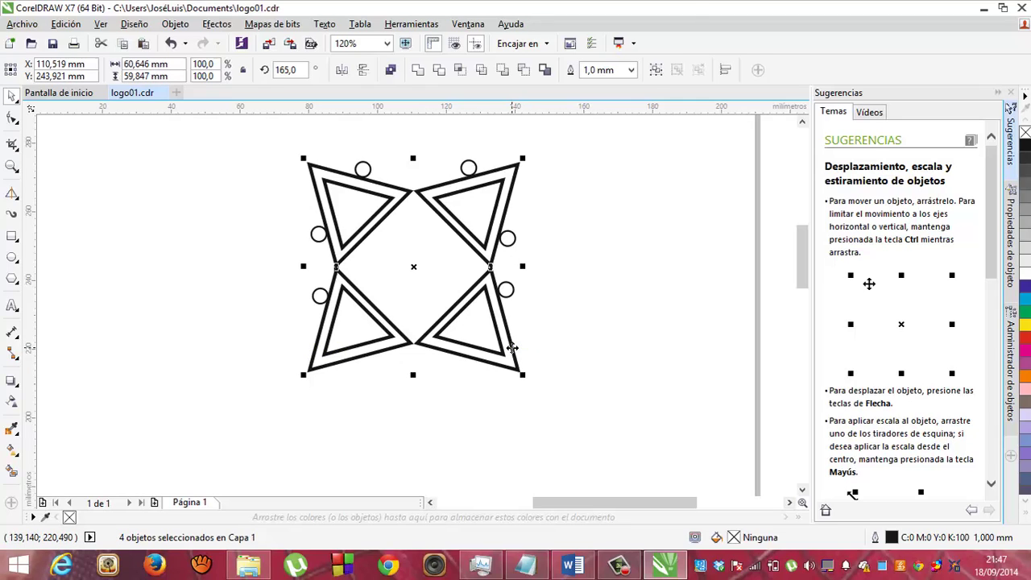
{"action": "right_click", "coordinate": [512, 348]}
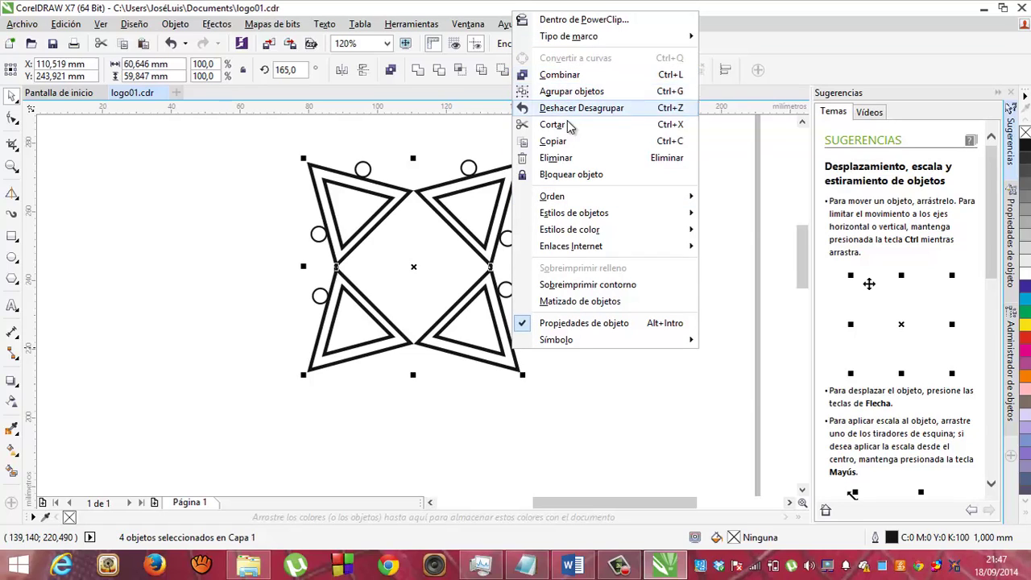
{"action": "left_click", "coordinate": [174, 24]}
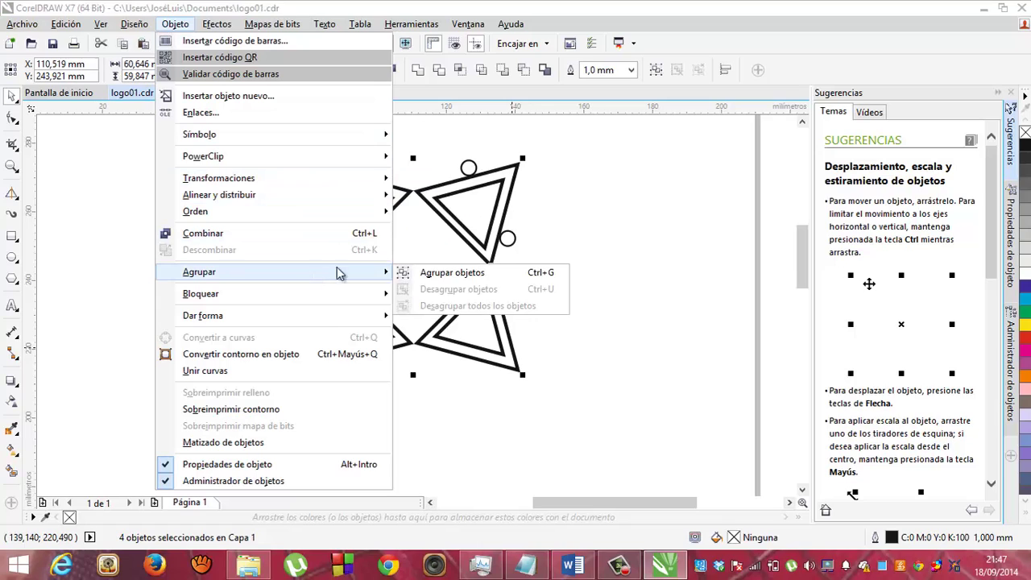
{"action": "left_click", "coordinate": [409, 276]}
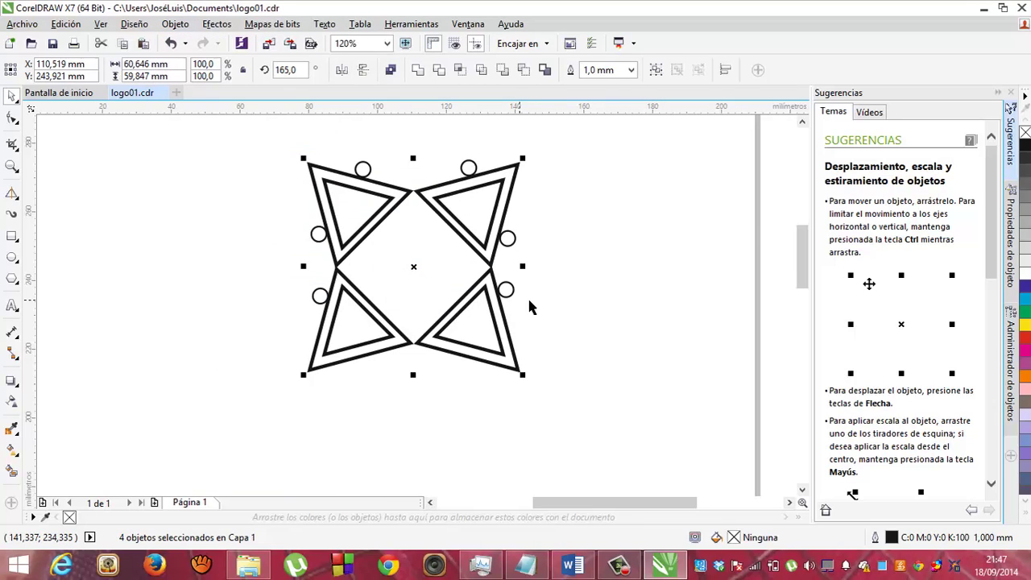
{"action": "left_click", "coordinate": [535, 298]}
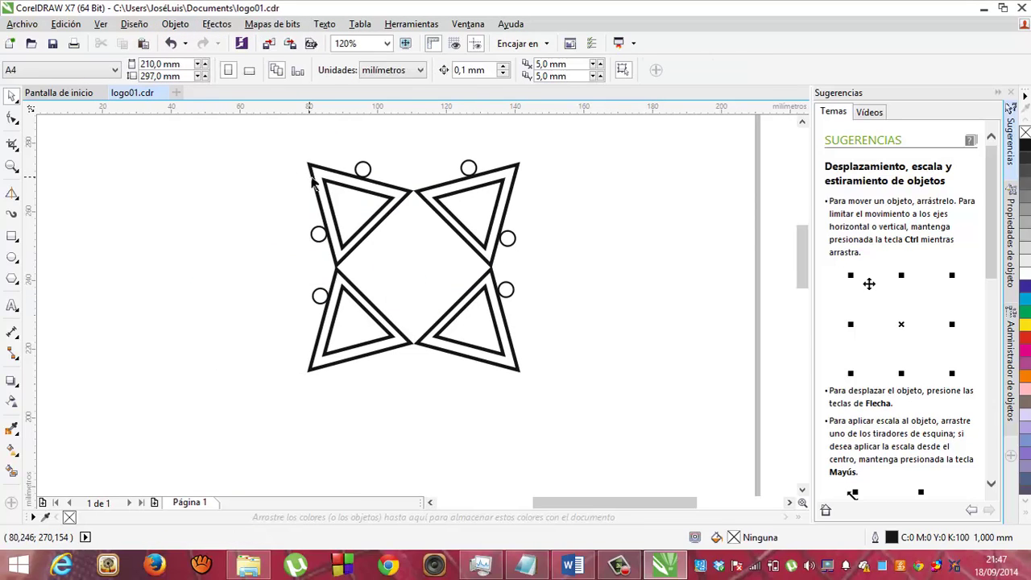
- Select the four outer triangles of the star figure together
{"action": "left_click", "coordinate": [315, 358]}
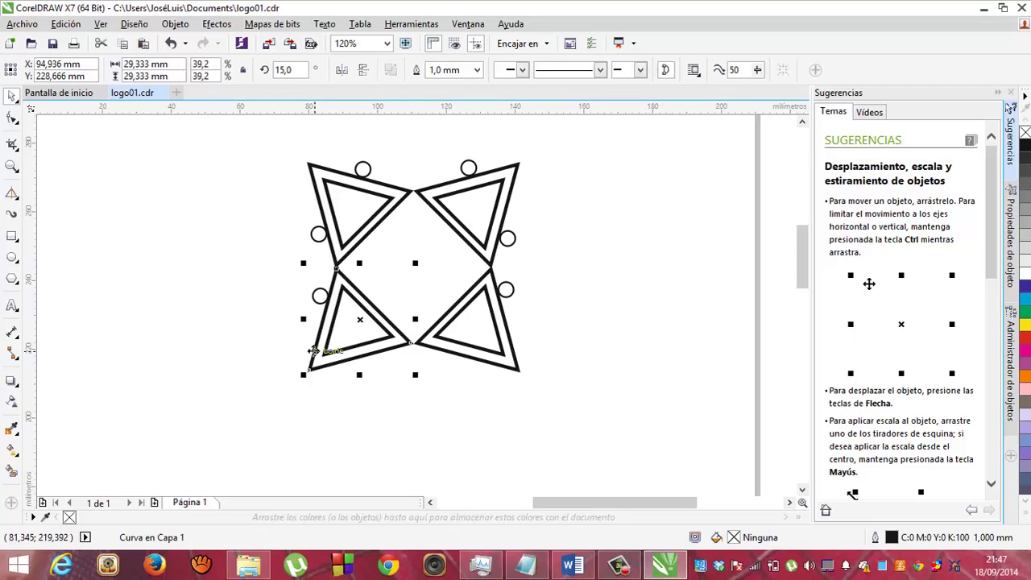
{"action": "left_click", "coordinate": [277, 195]}
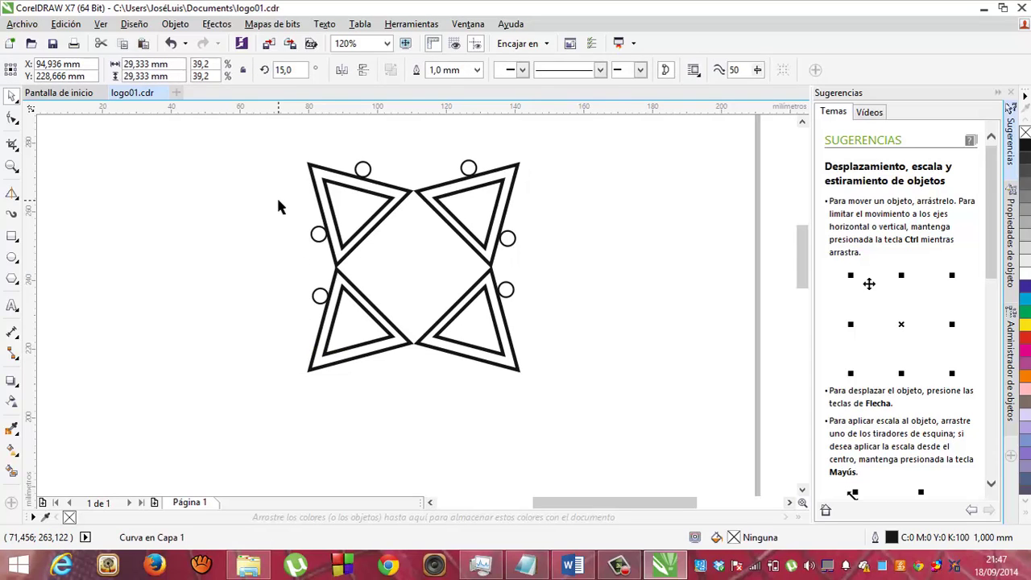
{"action": "left_click", "coordinate": [312, 163]}
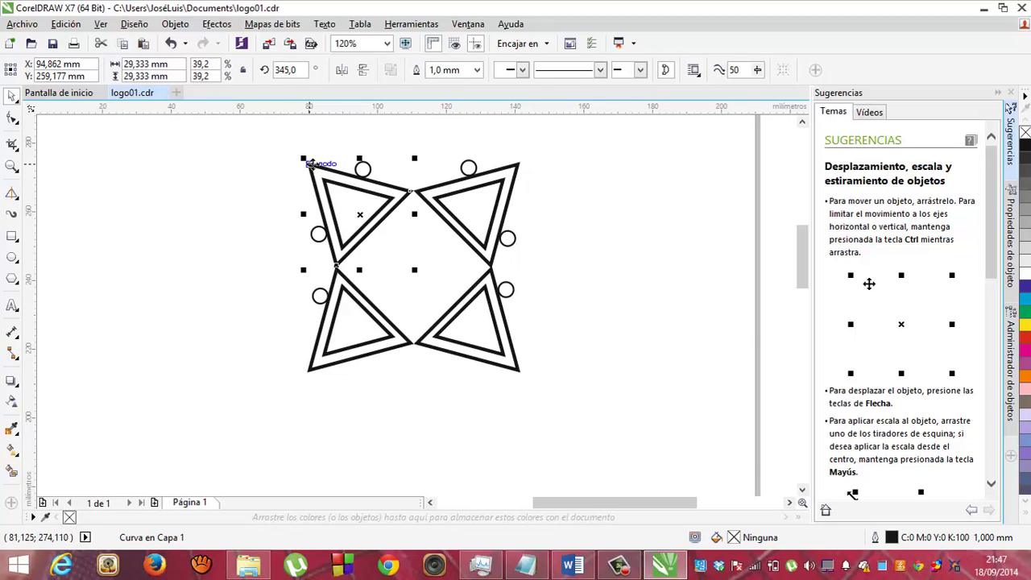
{"action": "left_click", "coordinate": [515, 179], "text": "shift"}
{"action": "left_click", "coordinate": [313, 373], "text": "shift"}
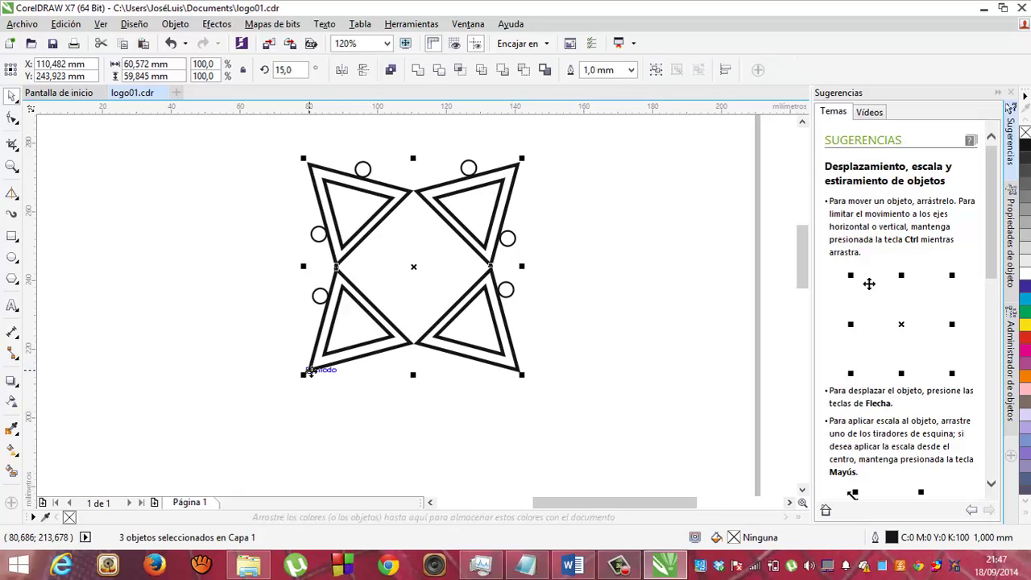
{"action": "left_click", "coordinate": [516, 363], "text": "shift"}
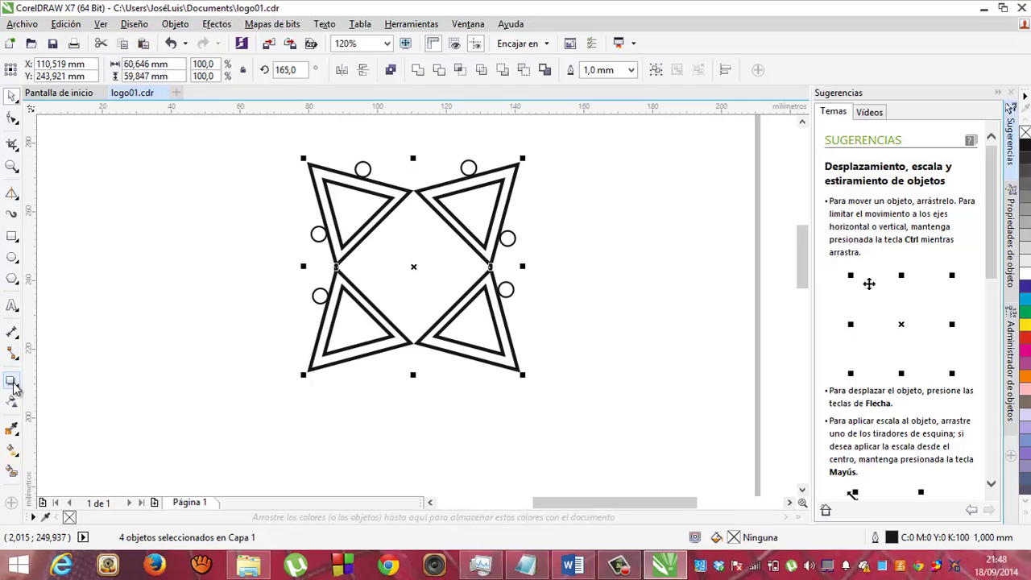
{"action": "left_click", "coordinate": [11, 218]}
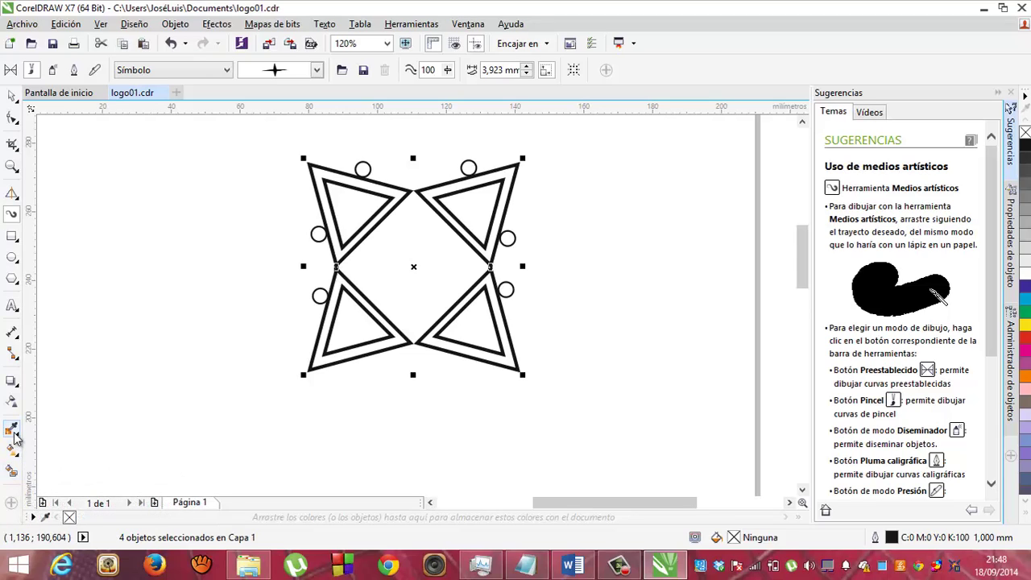
{"action": "left_click", "coordinate": [14, 387]}
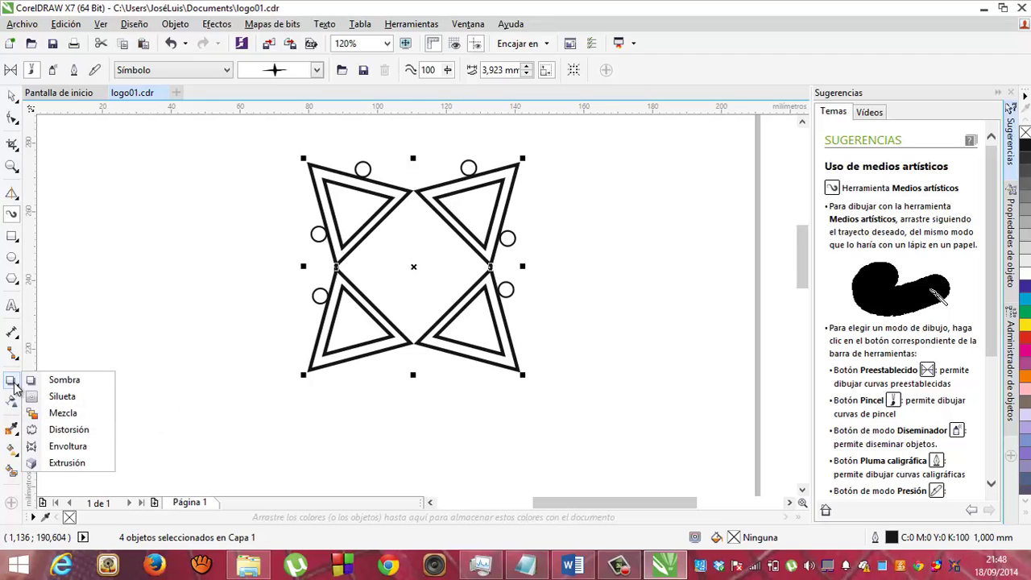
{"action": "mouse_move", "coordinate": [13, 354]}
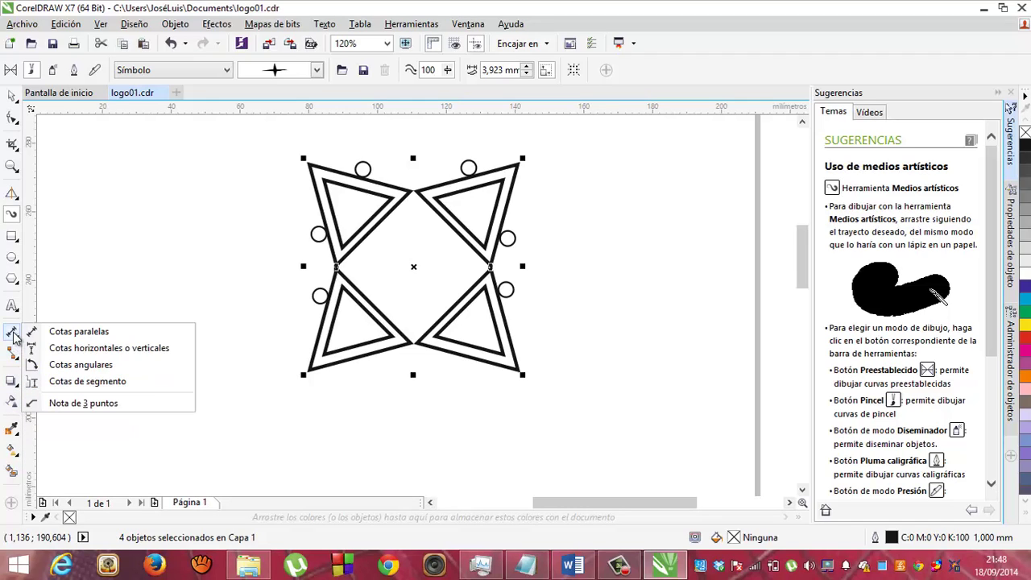
{"action": "mouse_move", "coordinate": [16, 286]}
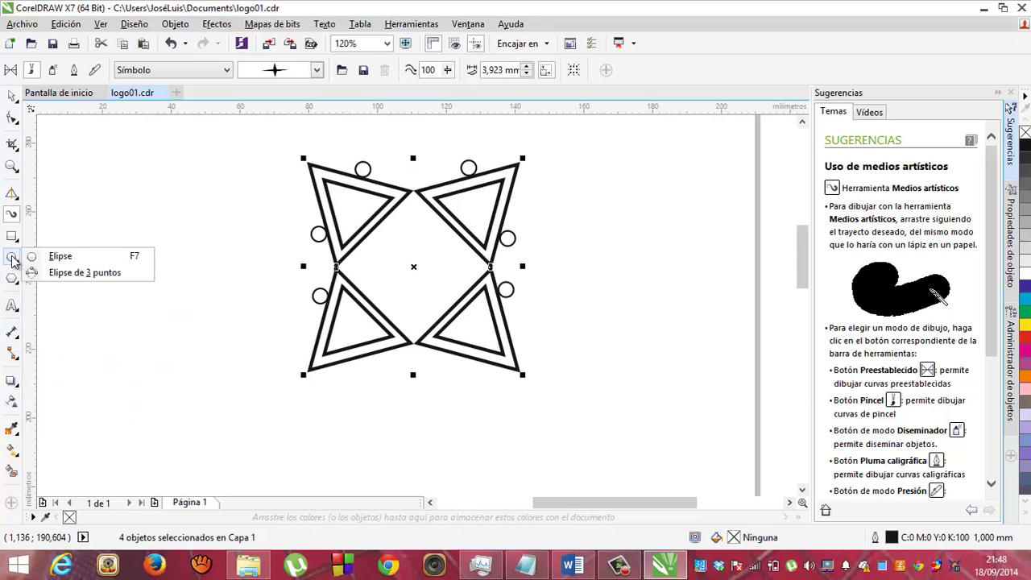
{"action": "mouse_move", "coordinate": [19, 200]}
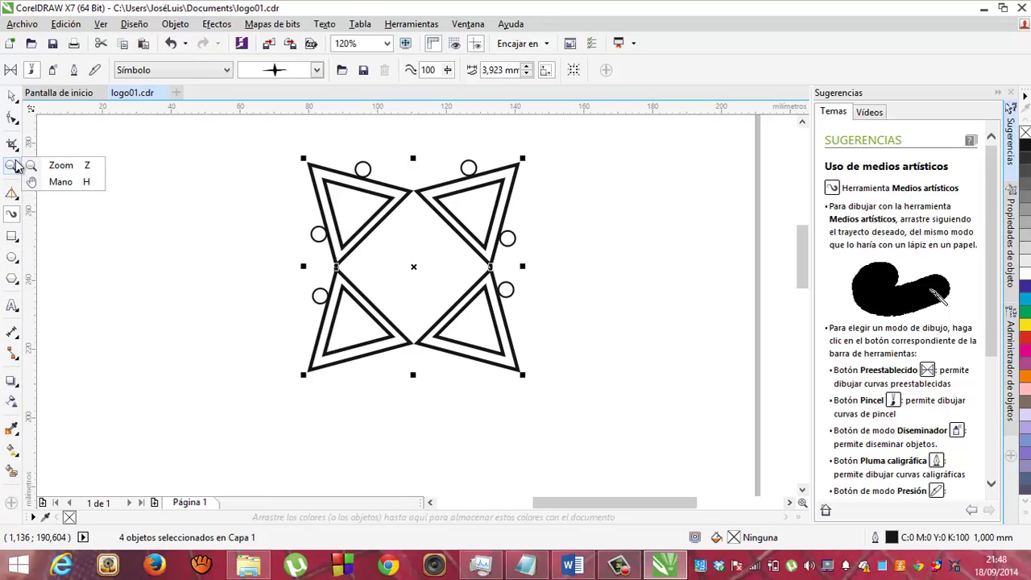
{"action": "mouse_move", "coordinate": [13, 108]}
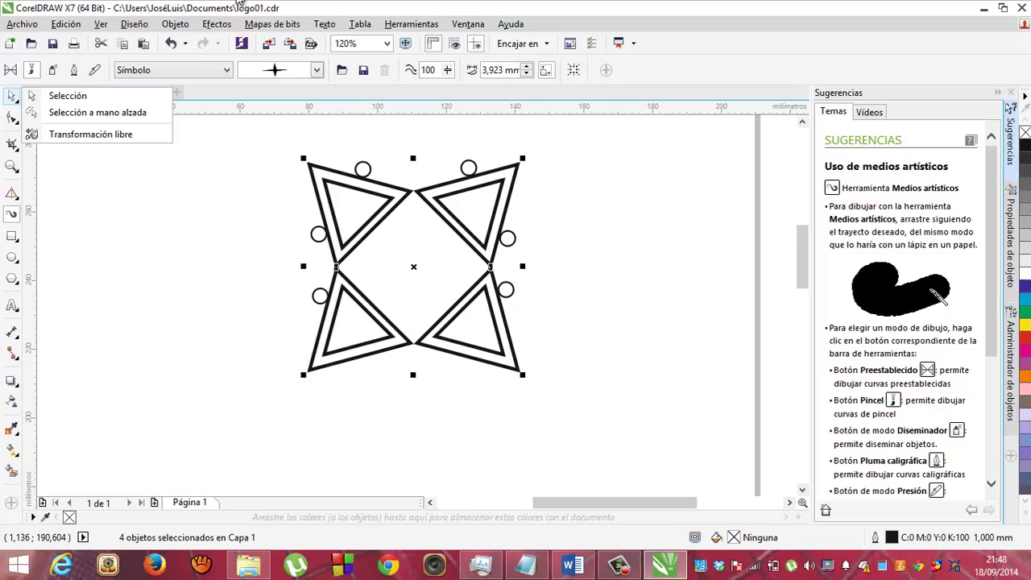
{"action": "left_click", "coordinate": [214, 24]}
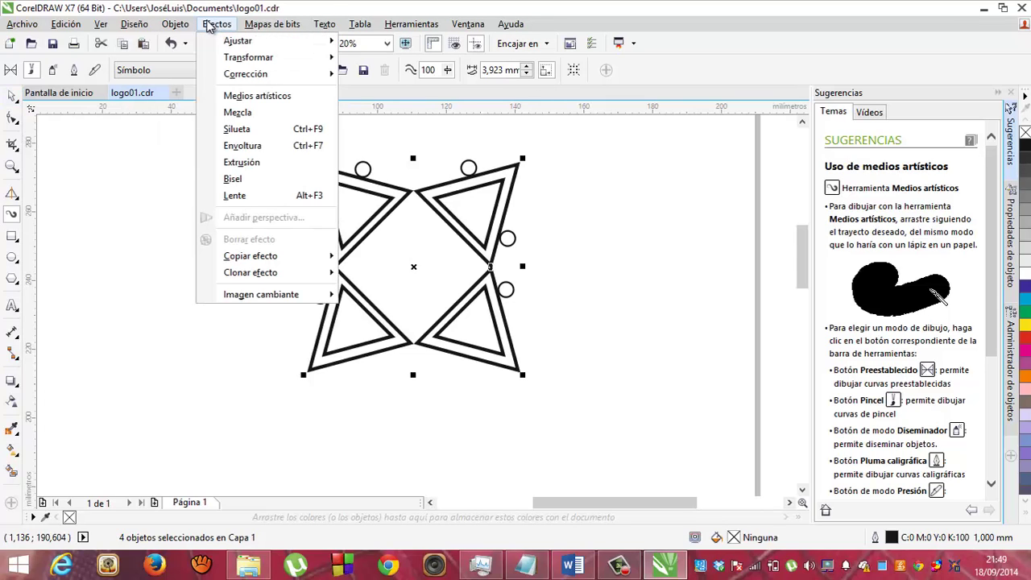
{"action": "mouse_move", "coordinate": [175, 25]}
{"action": "left_click", "coordinate": [652, 22]}
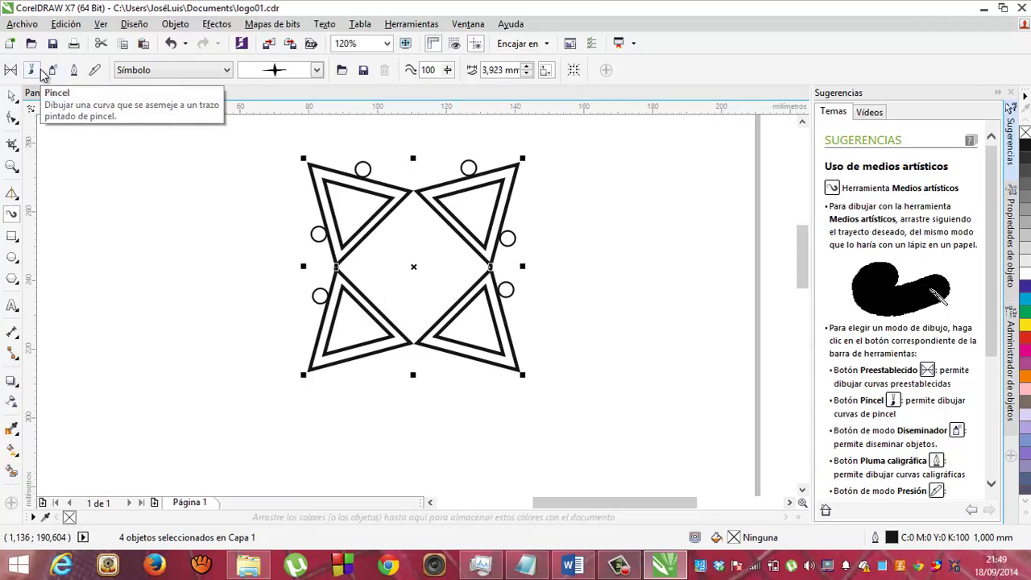
{"action": "left_click", "coordinate": [9, 97]}
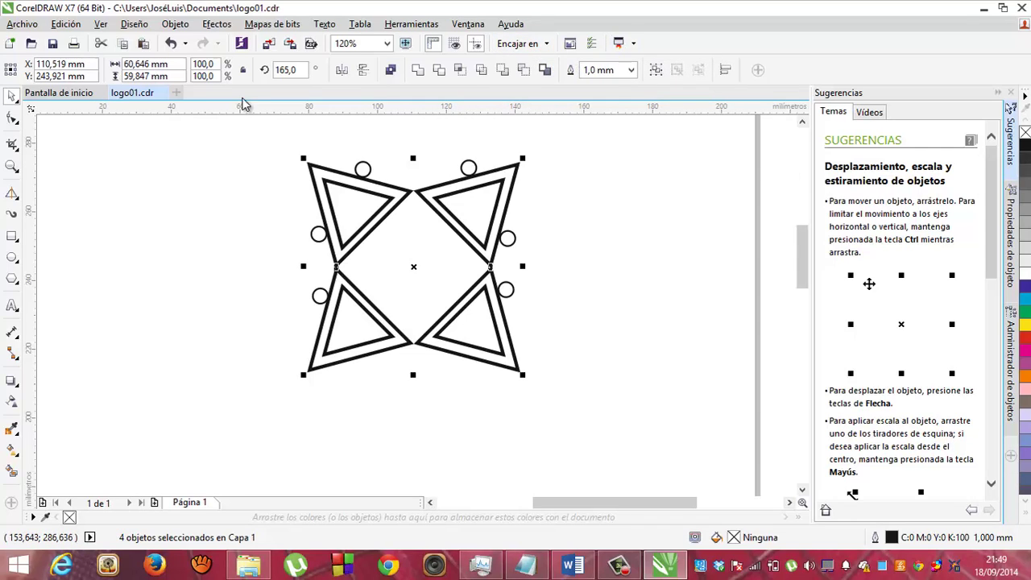
- Activate the Interactive Fill tool for the four selected outer triangles
{"action": "left_click", "coordinate": [11, 153]}
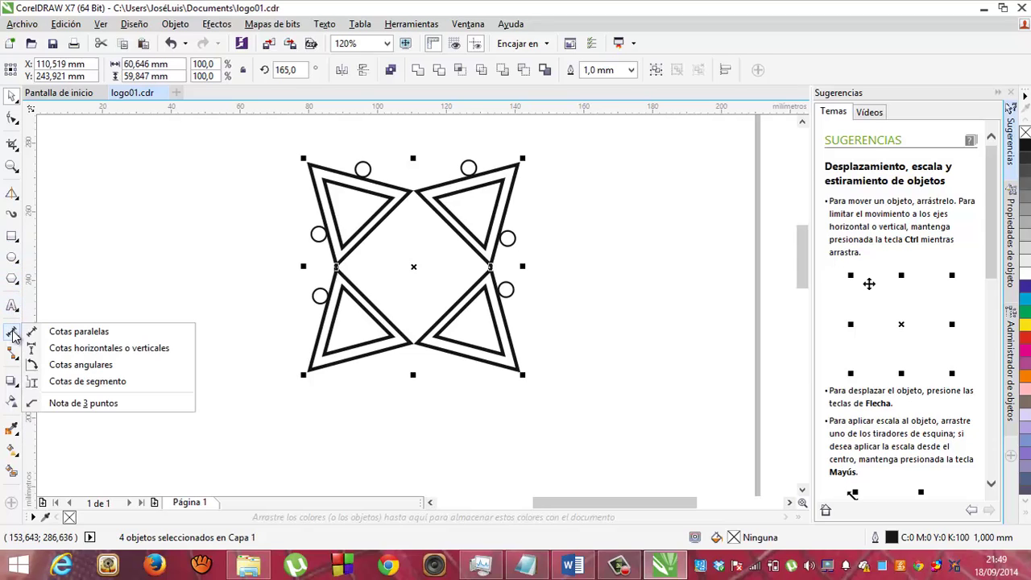
{"action": "mouse_move", "coordinate": [11, 385]}
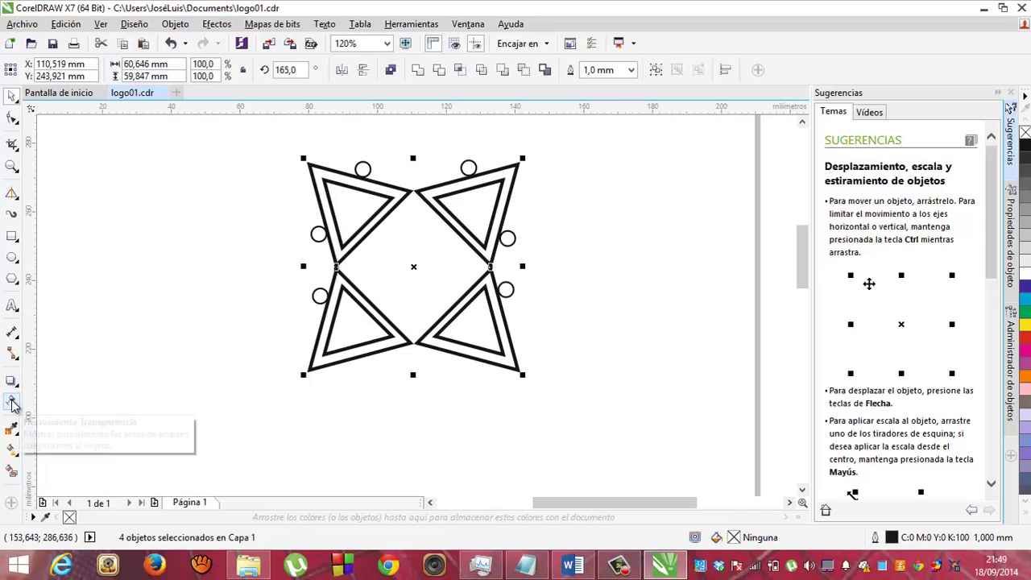
{"action": "mouse_move", "coordinate": [11, 430]}
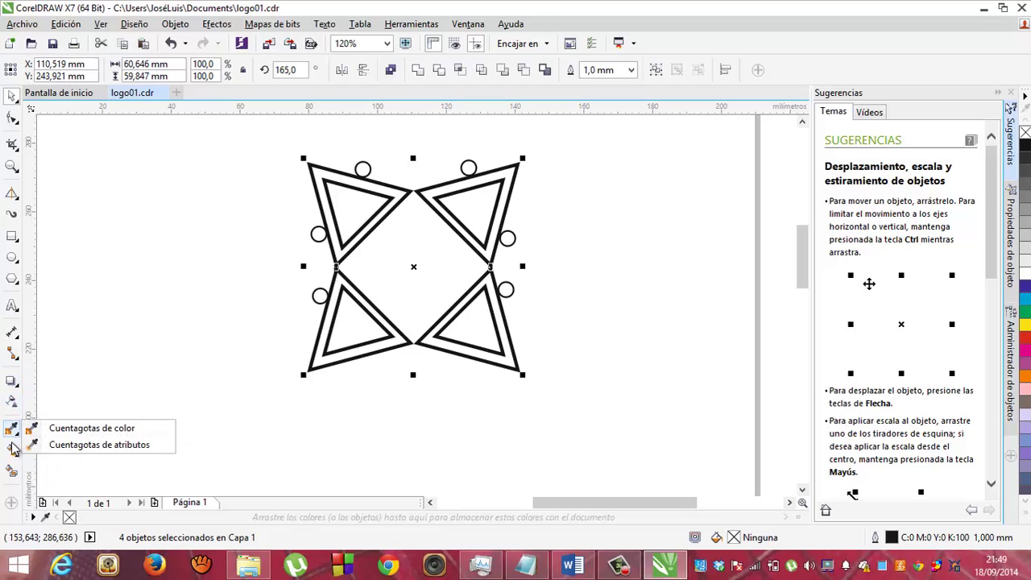
{"action": "mouse_move", "coordinate": [13, 456]}
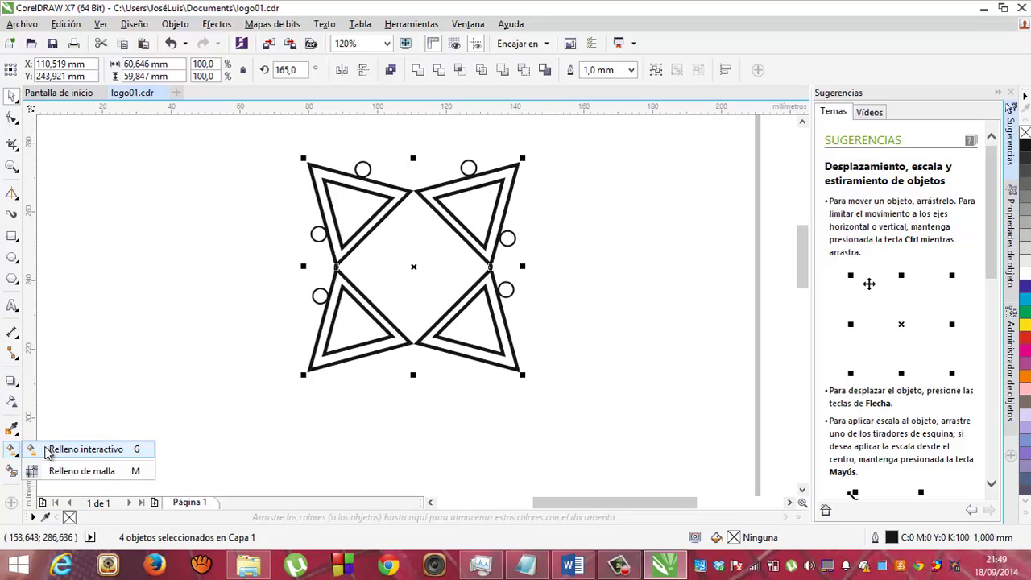
{"action": "left_click", "coordinate": [48, 450]}
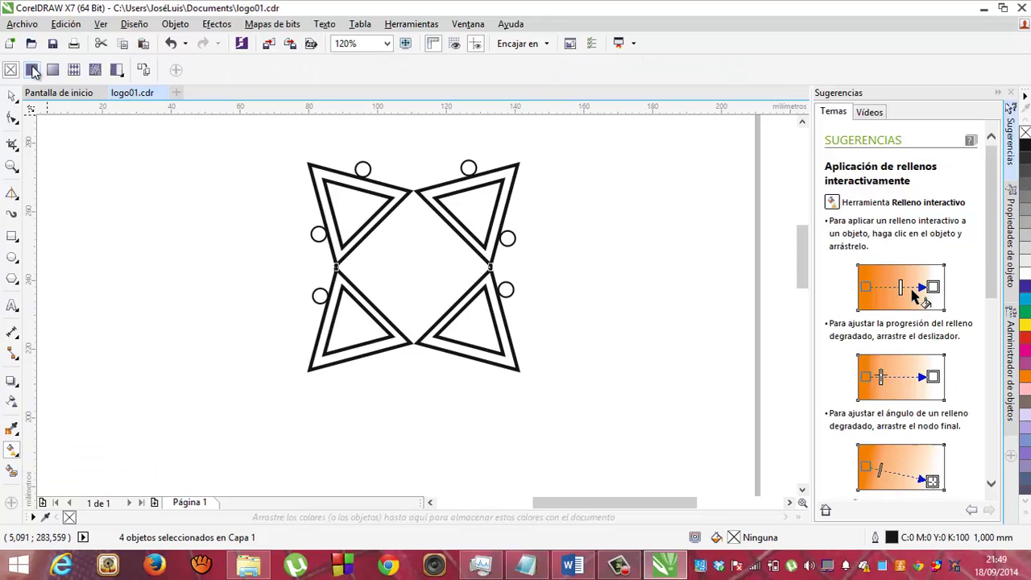
- Try a uniform black fill on the four outer triangles and undo it
{"action": "left_click", "coordinate": [33, 73]}
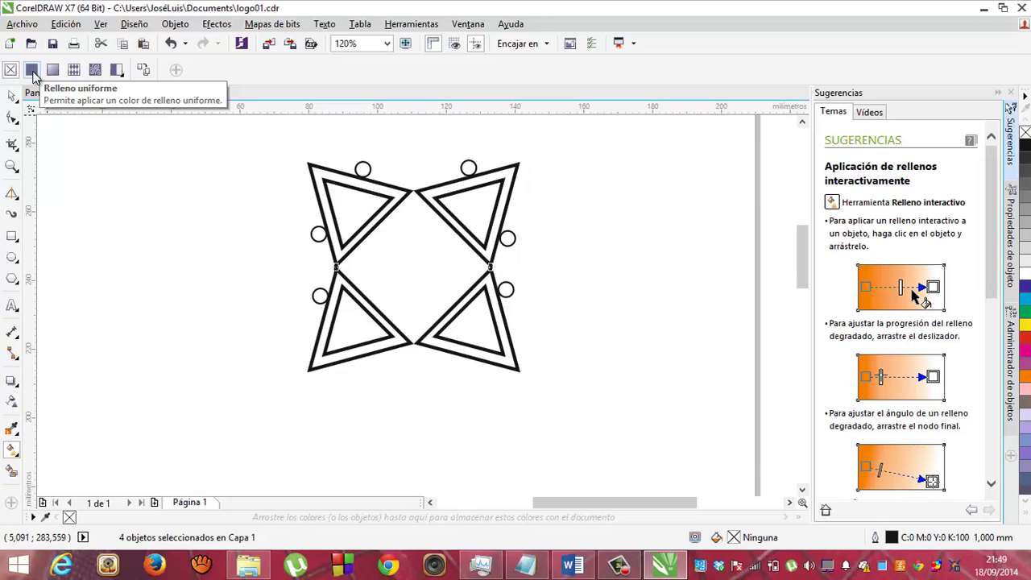
{"action": "left_click", "coordinate": [33, 73]}
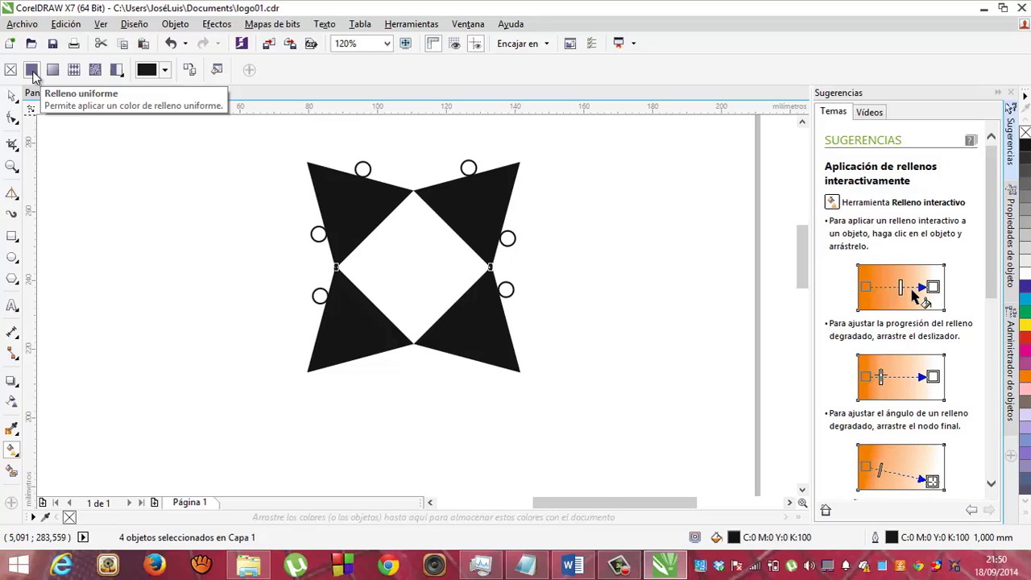
{"action": "key", "text": "ctrl+z"}
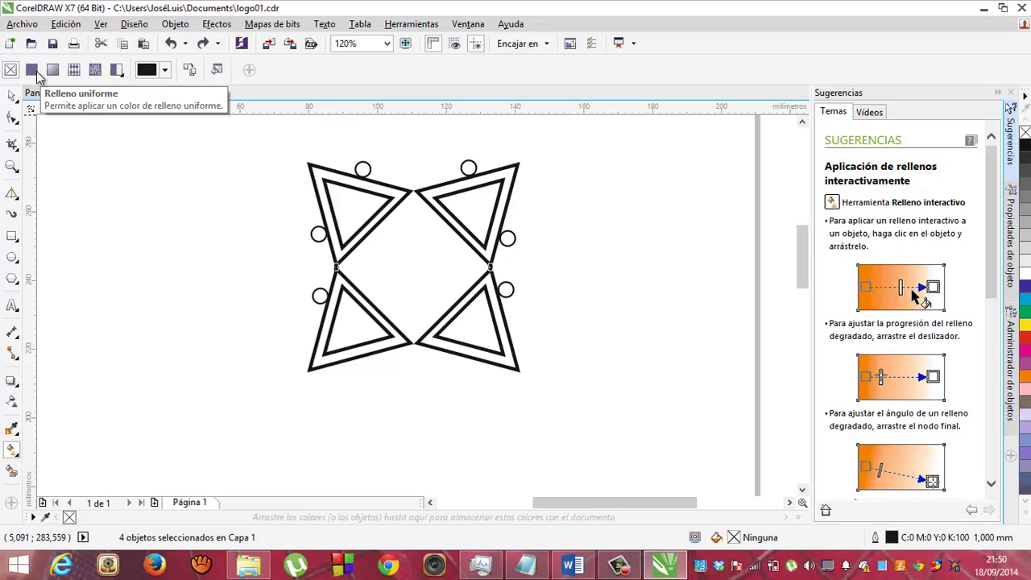
- Open the fill colour choices for the outer triangles and switch the colour model to RGB
{"action": "left_click", "coordinate": [165, 70]}
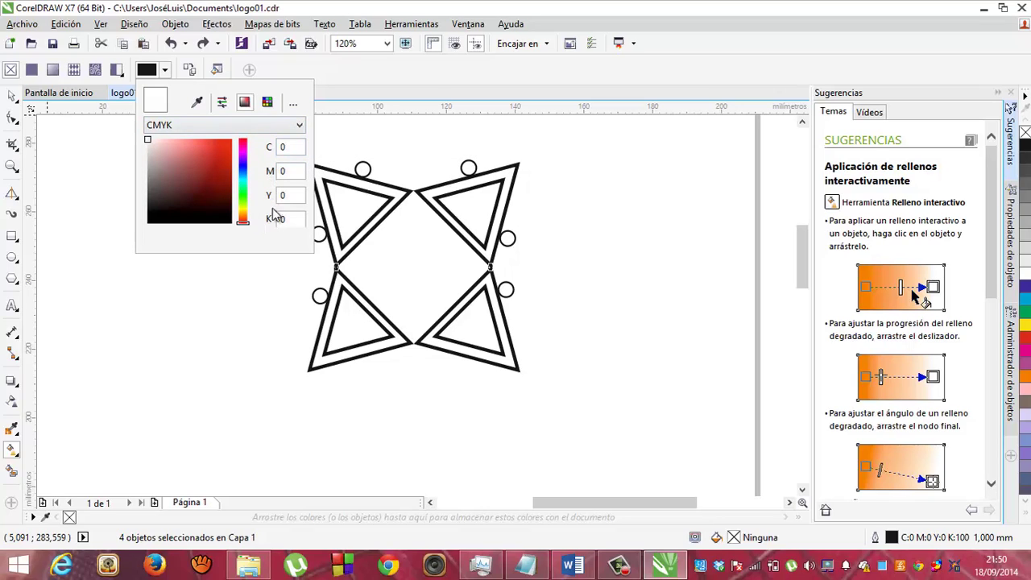
{"action": "left_click", "coordinate": [299, 125]}
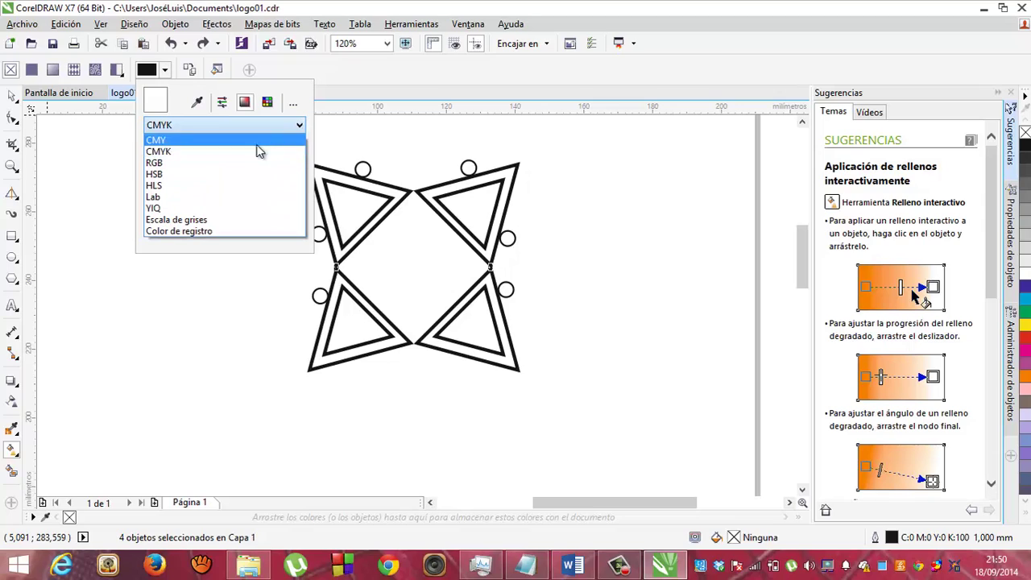
{"action": "left_click", "coordinate": [252, 163]}
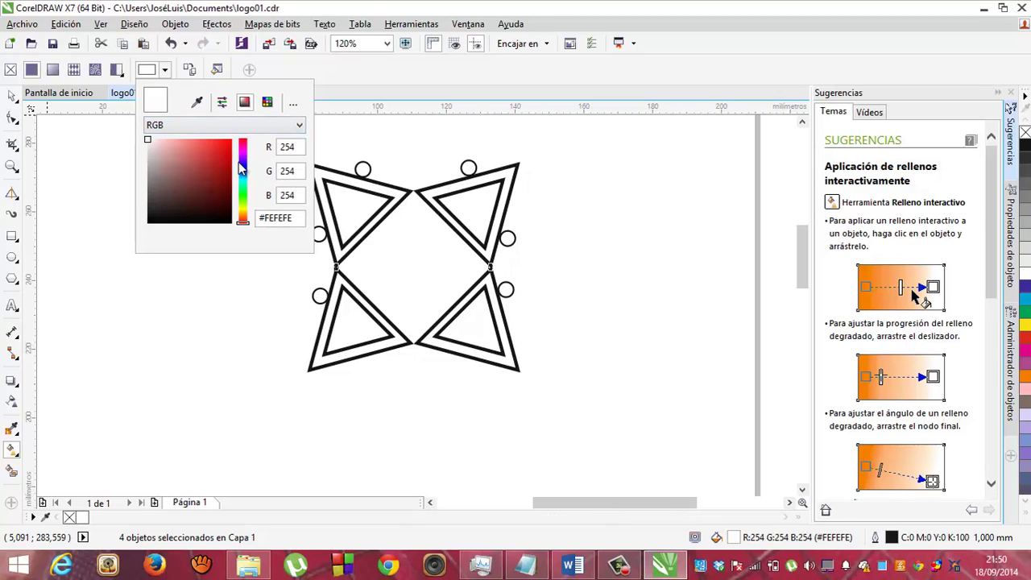
- Try out red, violet and magenta shades as the fill of the four outer triangles
{"action": "double_click", "coordinate": [290, 147]}
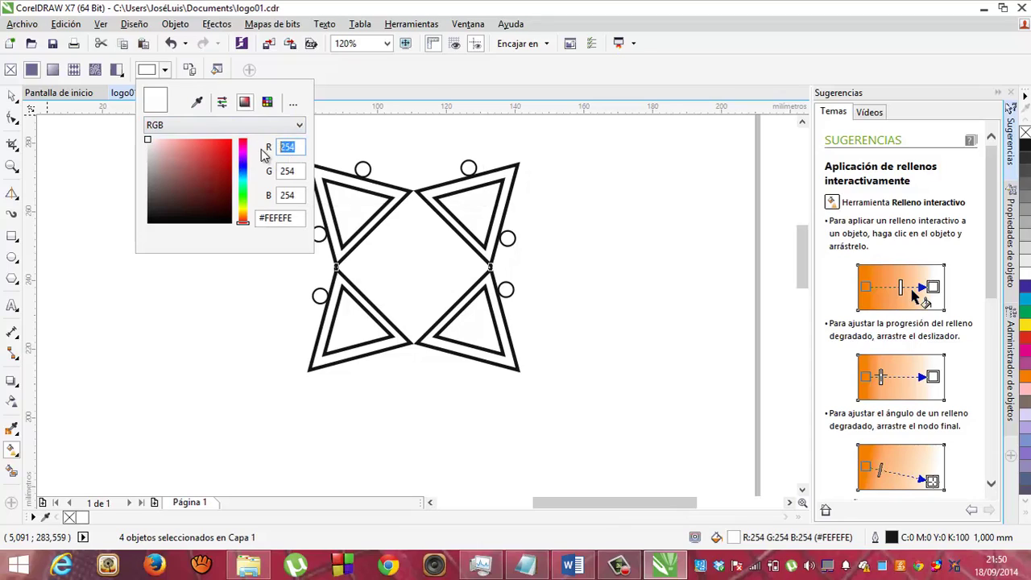
{"action": "left_click", "coordinate": [199, 160]}
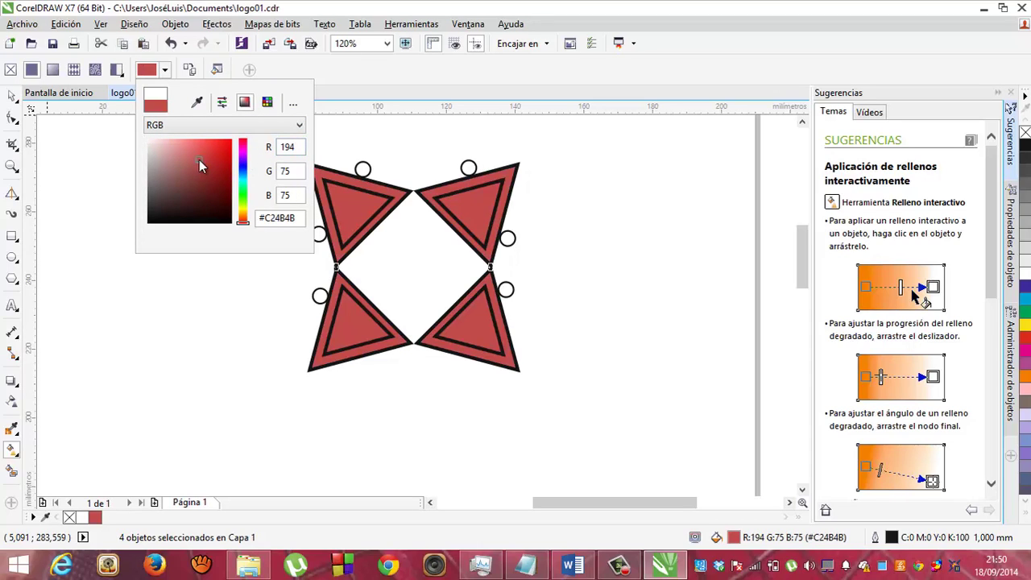
{"action": "left_click", "coordinate": [242, 164]}
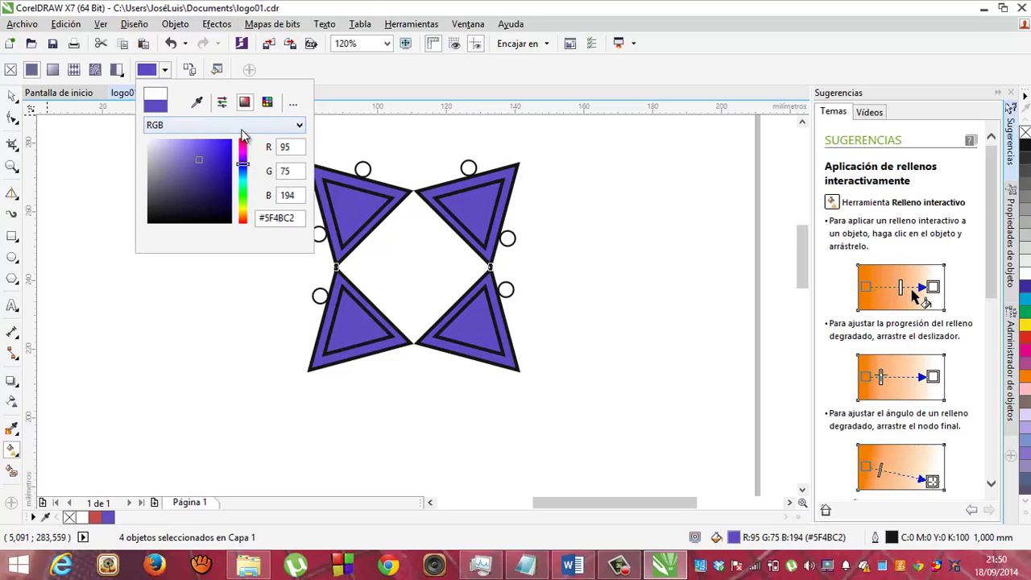
{"action": "left_click", "coordinate": [165, 161]}
{"action": "left_click", "coordinate": [196, 161]}
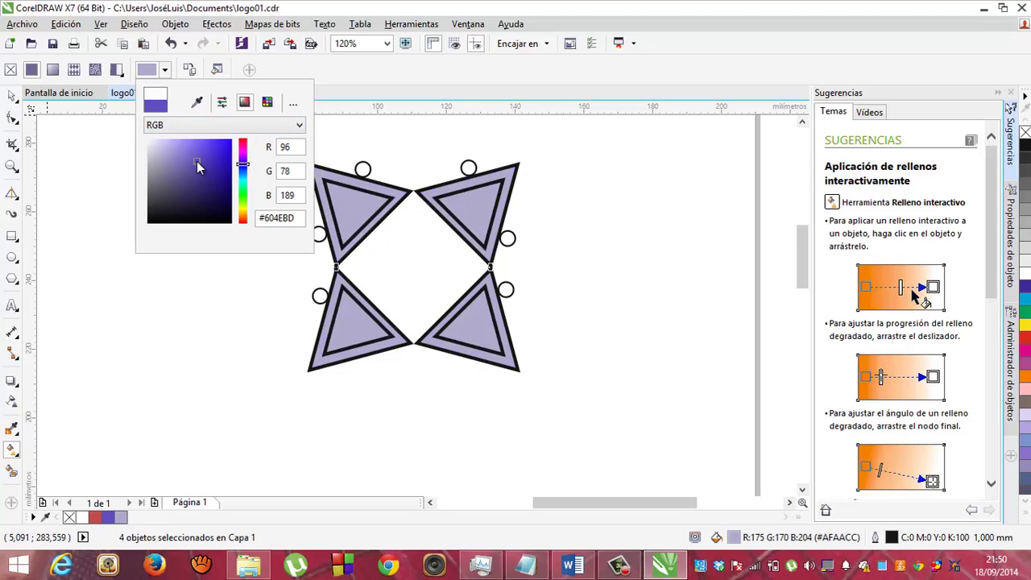
{"action": "left_click", "coordinate": [243, 150]}
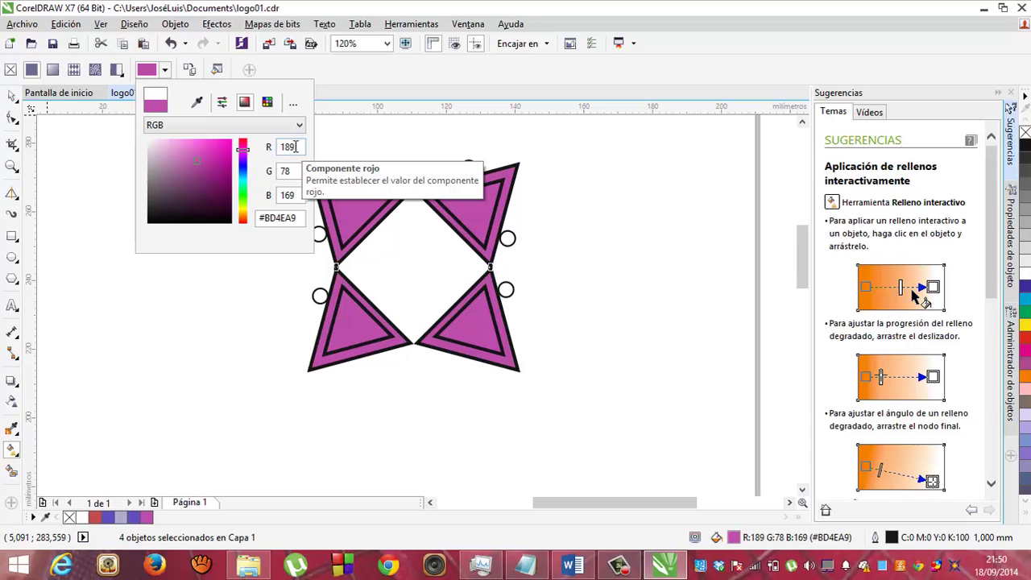
- Set the fill of the four outer triangles to RGB 153, 153, 51
{"action": "left_click_drag", "start_coordinate": [295, 147], "coordinate": [256, 152]}
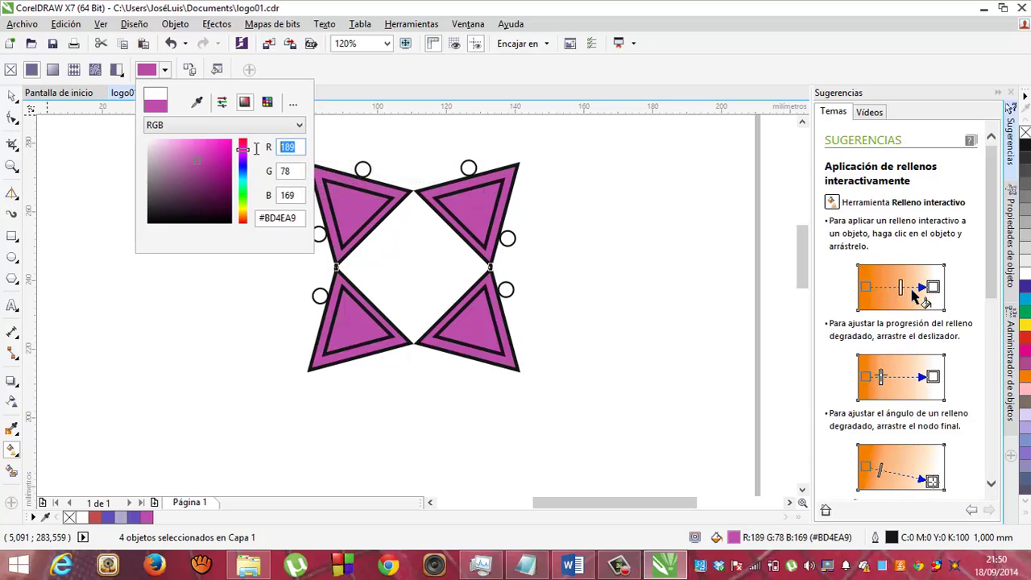
{"action": "type", "text": "153"}
{"action": "key", "text": "Tab"}
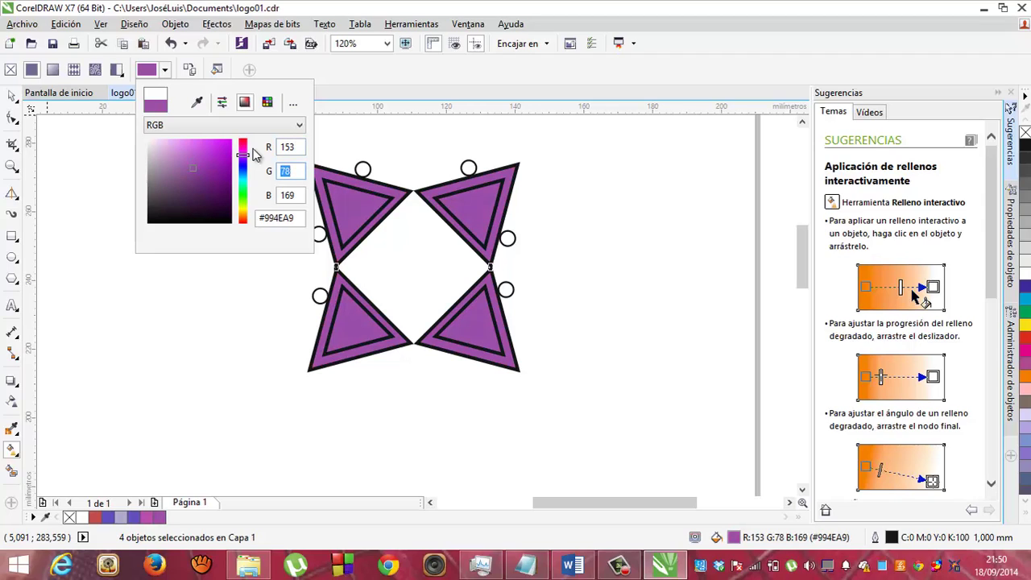
{"action": "type", "text": "153"}
{"action": "key", "text": "Tab"}
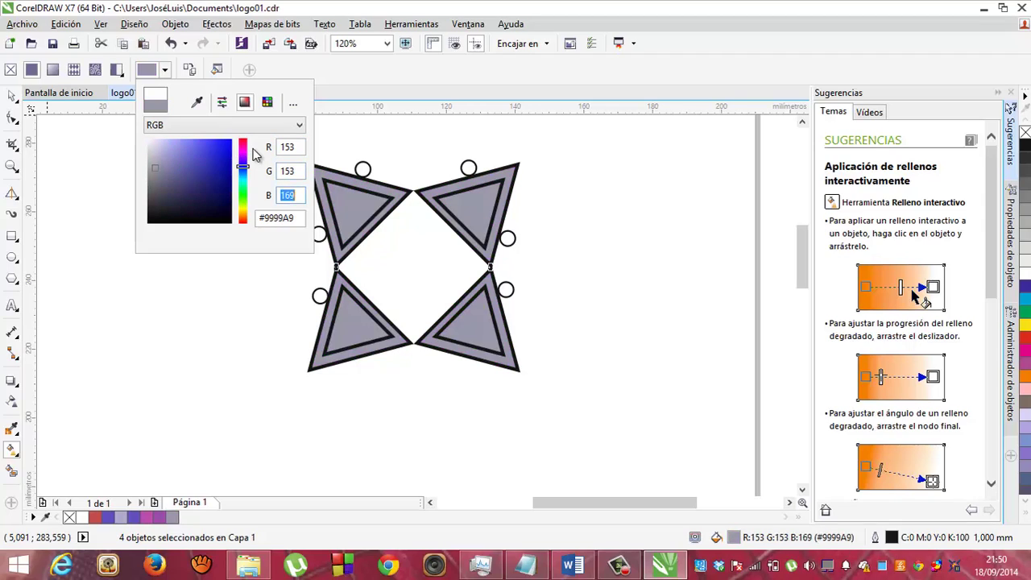
{"action": "type", "text": "51"}
{"action": "key", "text": "Tab"}
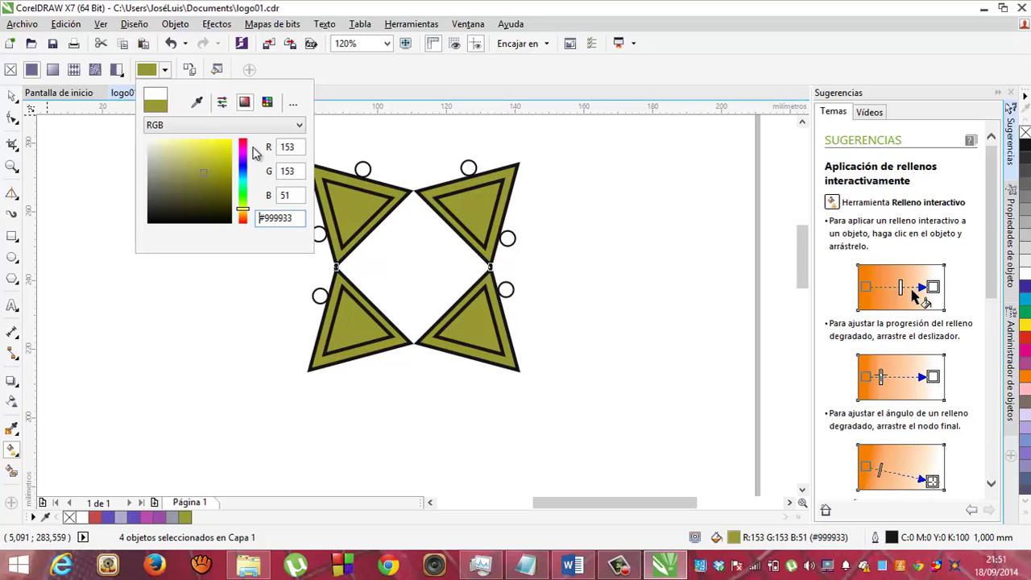
{"action": "left_click", "coordinate": [360, 200]}
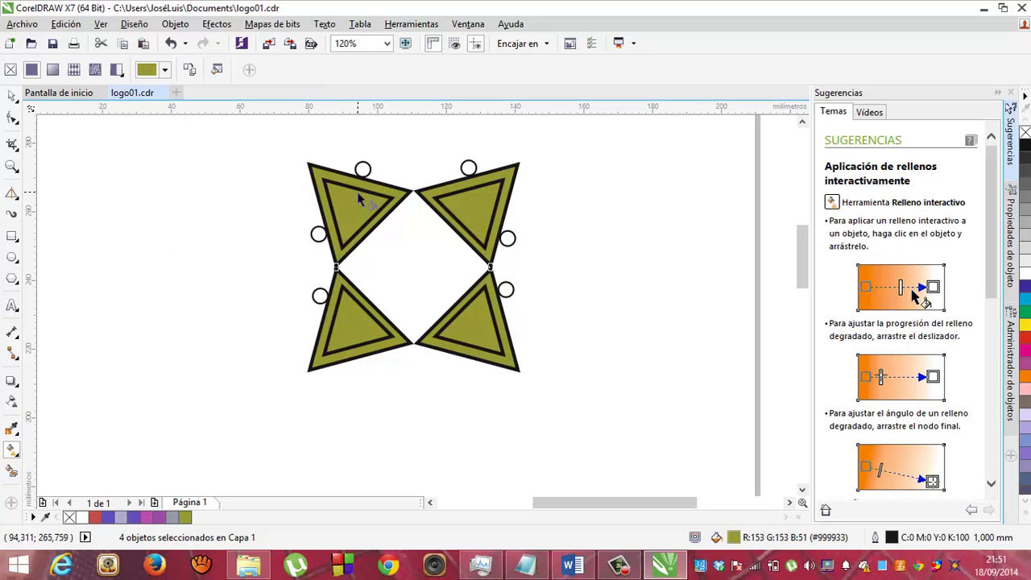
- Select the four inner triangles of the star figure together
{"action": "left_click", "coordinate": [12, 97]}
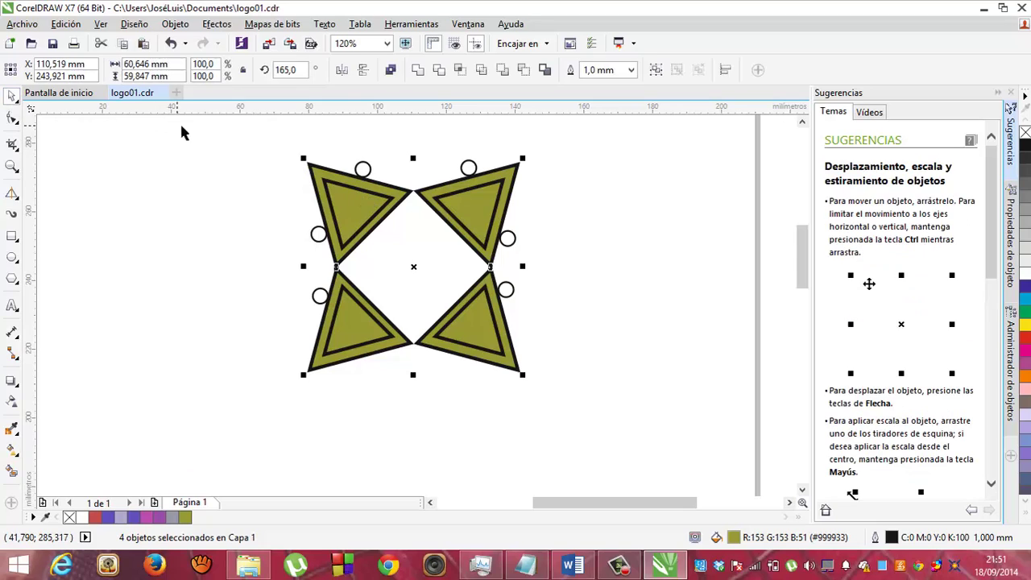
{"action": "left_click", "coordinate": [338, 186]}
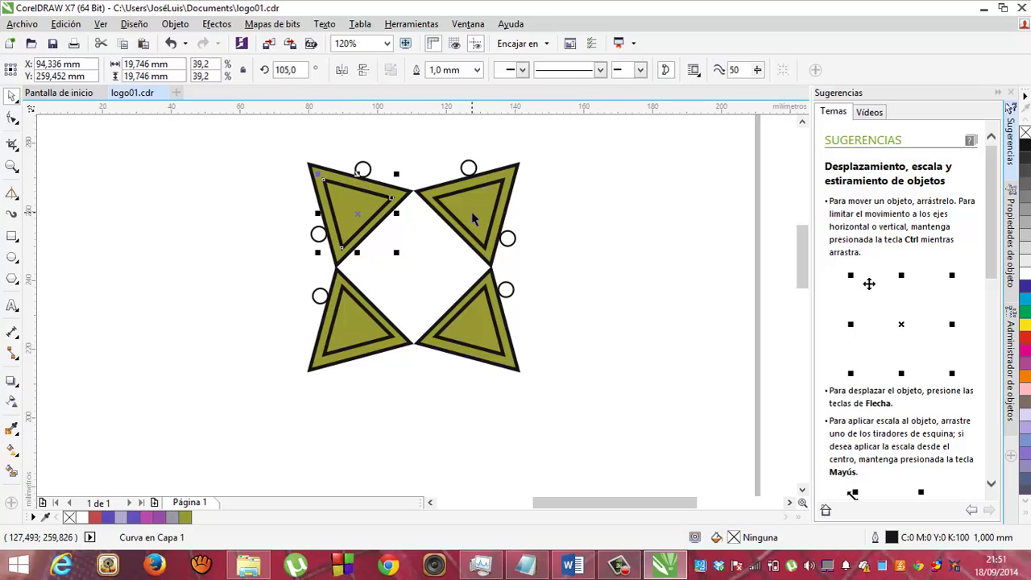
{"action": "left_click", "coordinate": [499, 193], "text": "shift"}
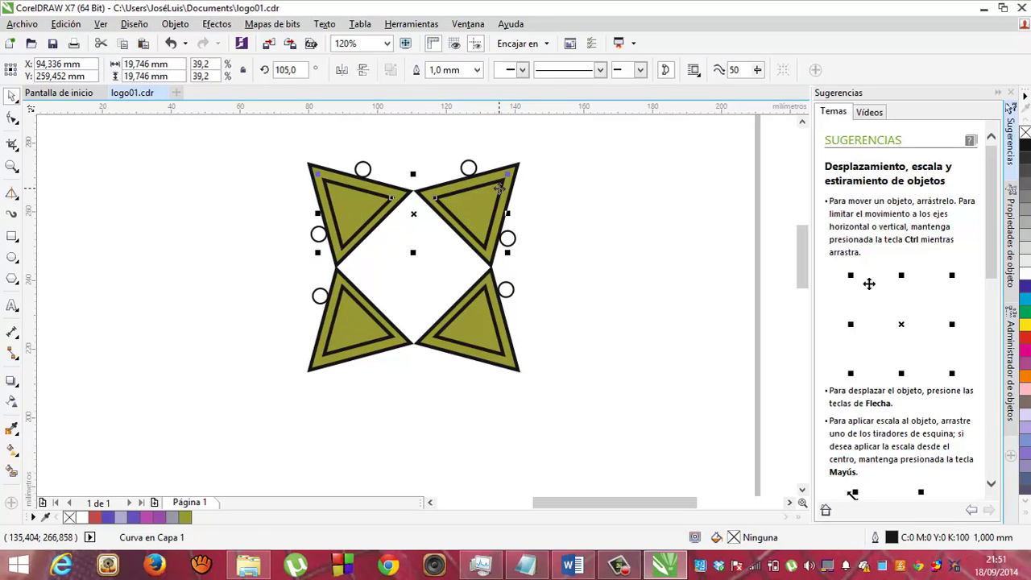
{"action": "left_click", "coordinate": [360, 310], "text": "shift"}
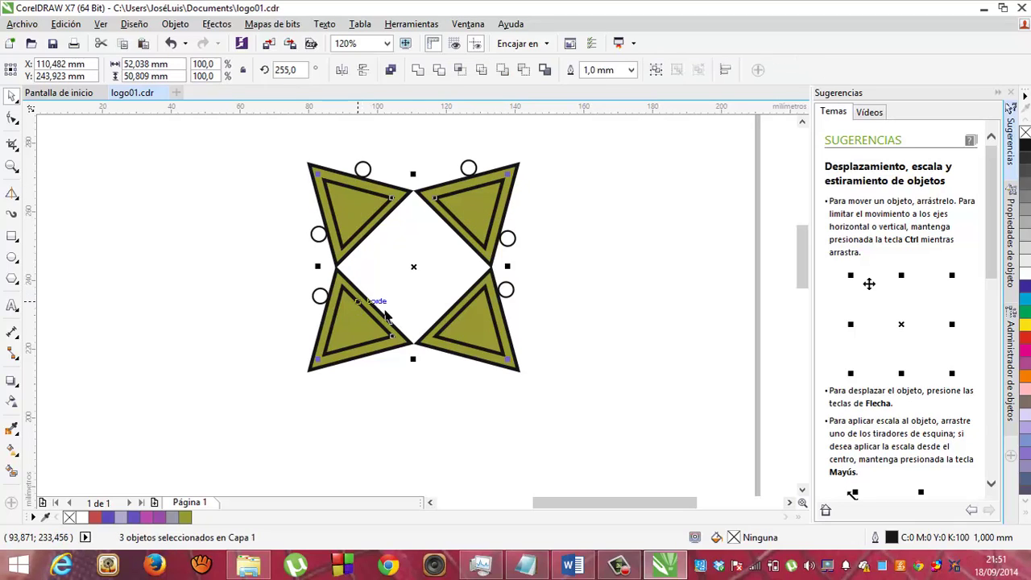
{"action": "left_click", "coordinate": [455, 317], "text": "shift"}
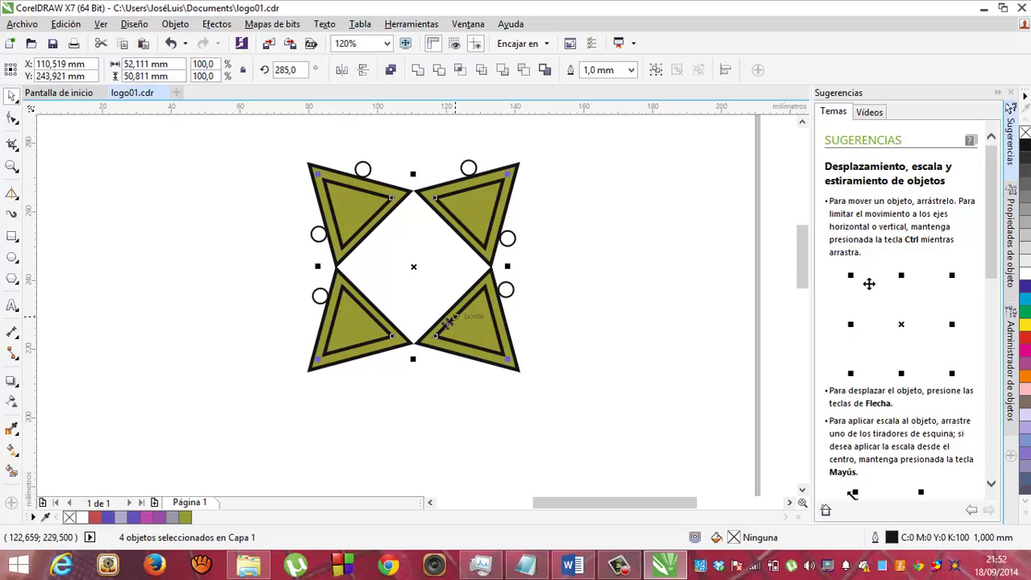
- Apply a uniform fill to the four inner triangles and switch its colour model to RGB
{"action": "left_click", "coordinate": [12, 453]}
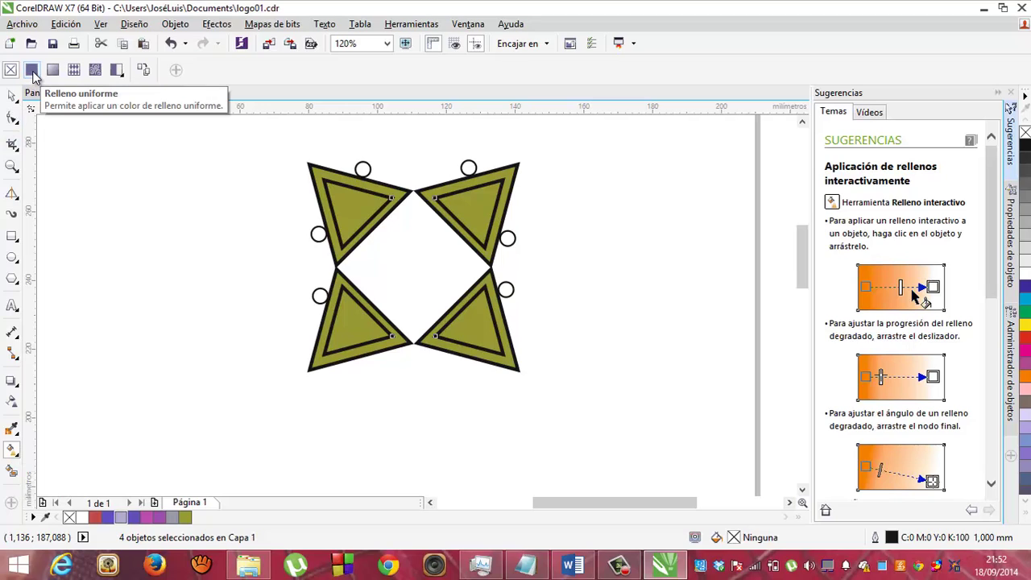
{"action": "left_click", "coordinate": [32, 71]}
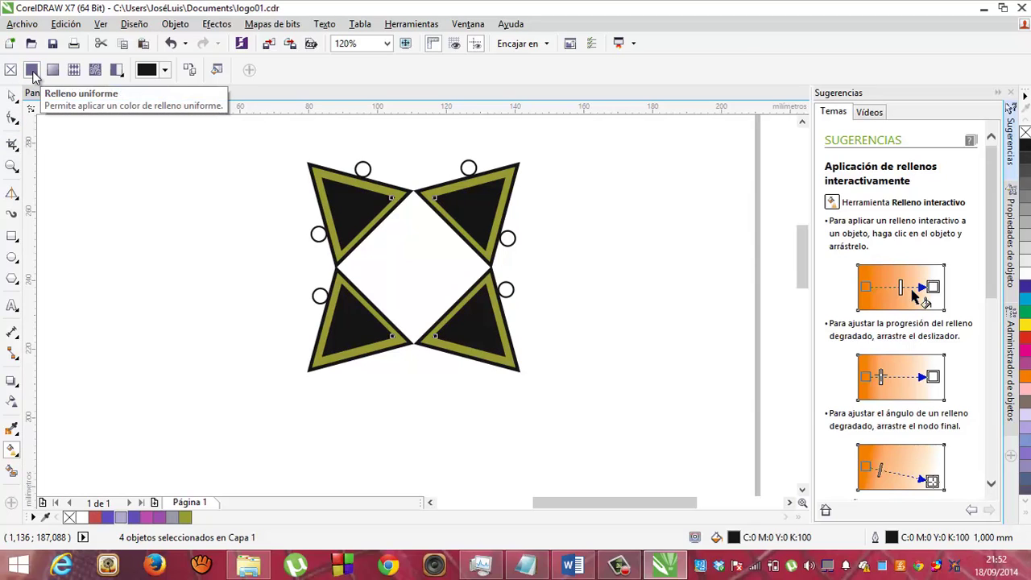
{"action": "left_click", "coordinate": [166, 70]}
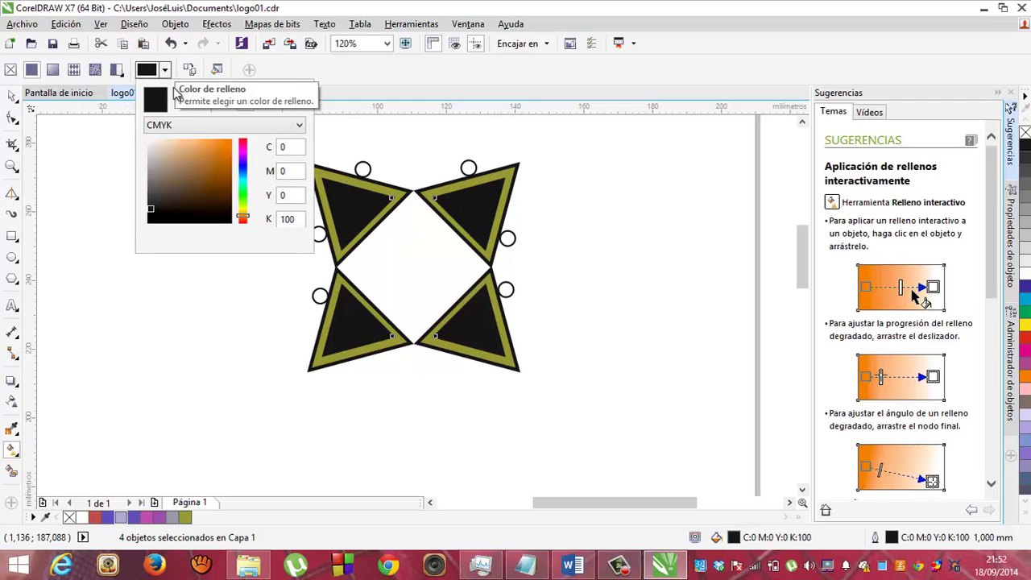
{"action": "left_click", "coordinate": [163, 124]}
{"action": "left_click", "coordinate": [158, 162]}
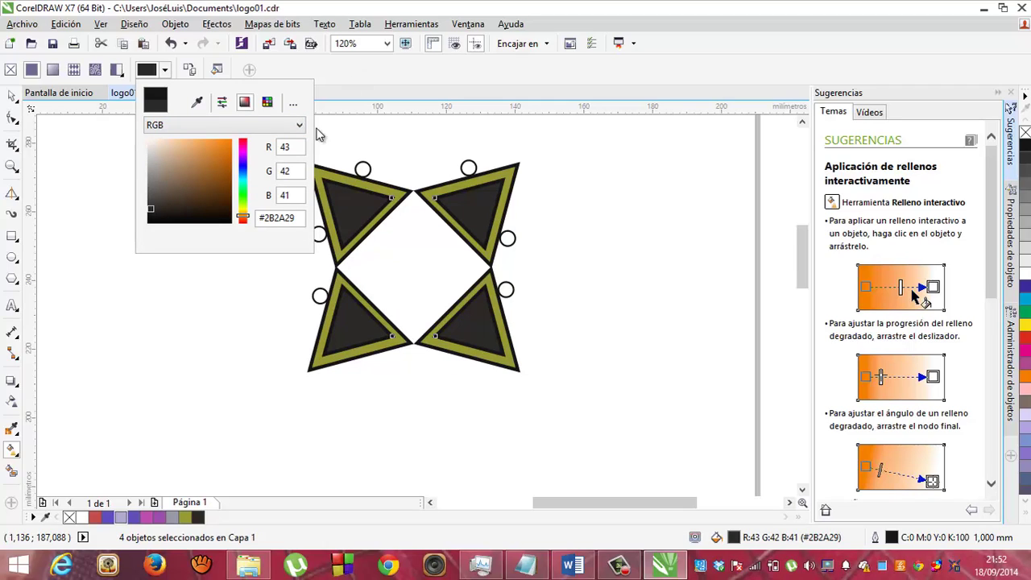
- Set the fill of the four inner triangles to RGB 255, 204, 0
{"action": "double_click", "coordinate": [286, 146]}
{"action": "type", "text": "255"}
{"action": "key", "text": "Tab"}
{"action": "type", "text": "204"}
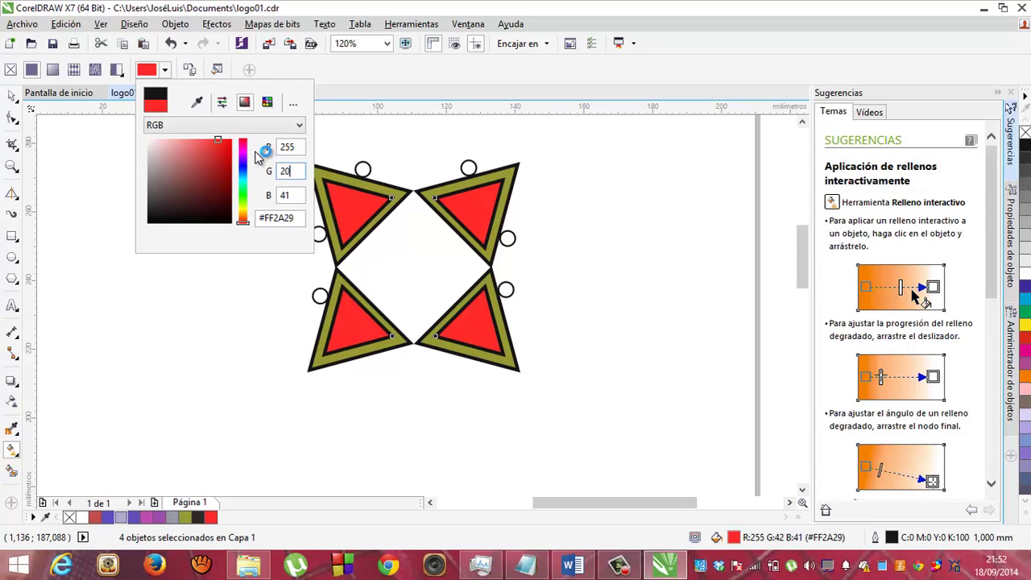
{"action": "key", "text": "Tab"}
{"action": "type", "text": "0"}
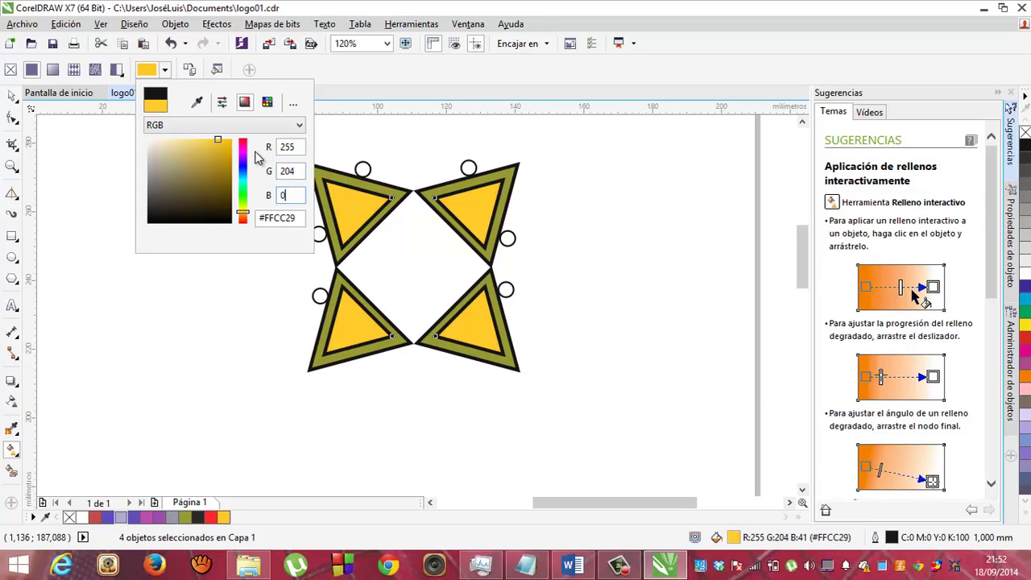
{"action": "key", "text": "Tab"}
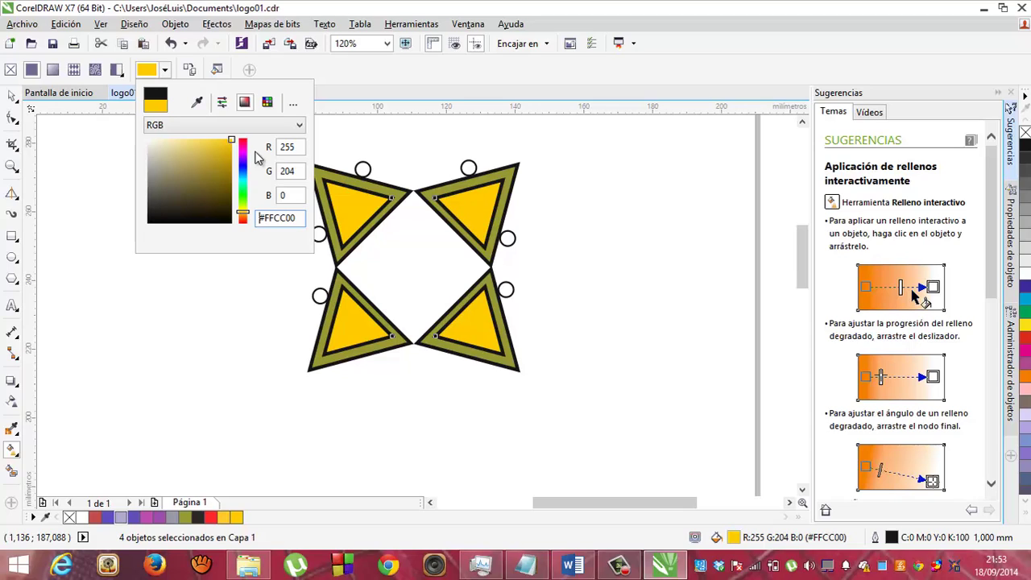
{"action": "left_click", "coordinate": [375, 177]}
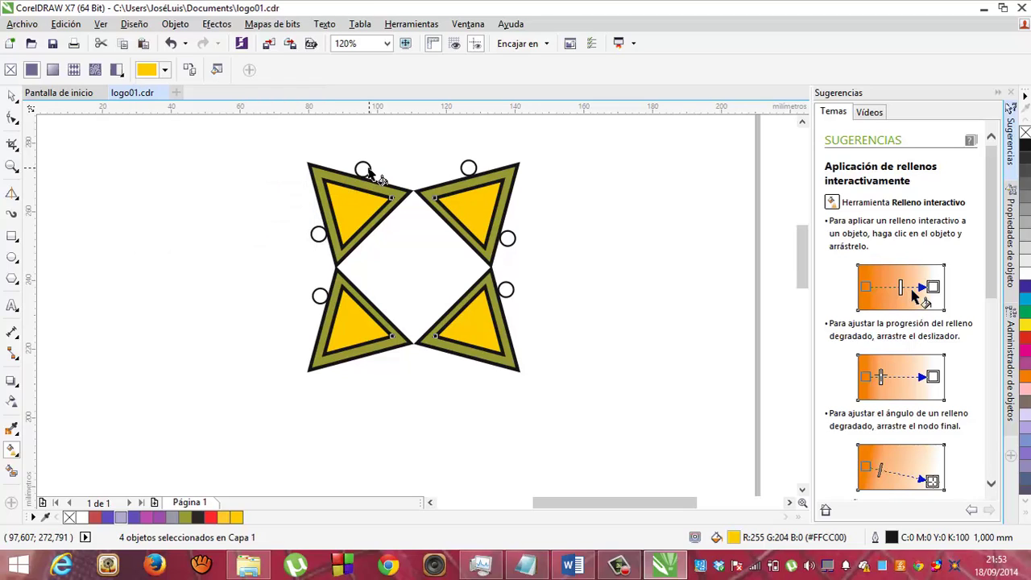
- Select the small circles along the outer edges of the star figure together
{"action": "left_click", "coordinate": [12, 97]}
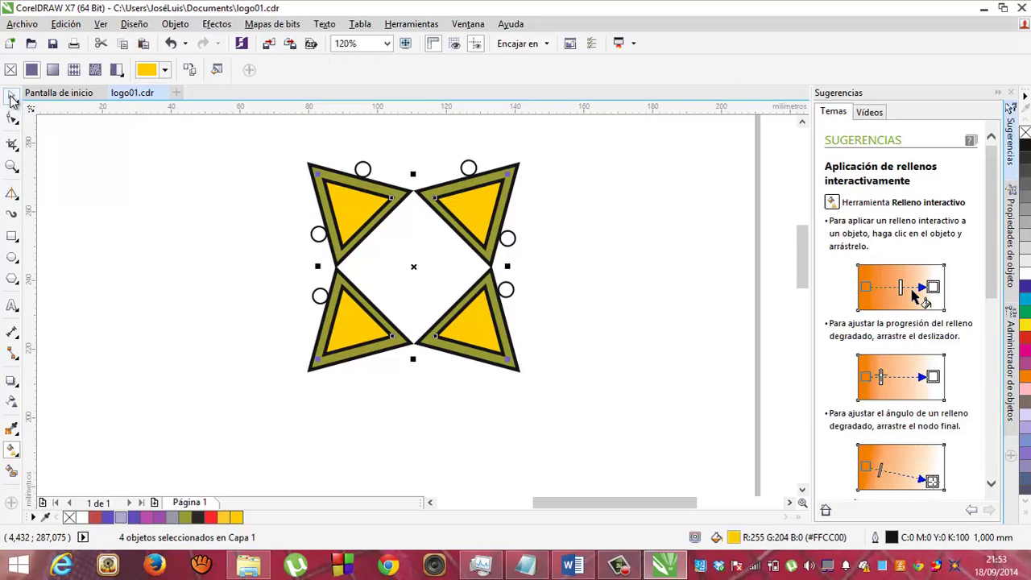
{"action": "left_click", "coordinate": [363, 162]}
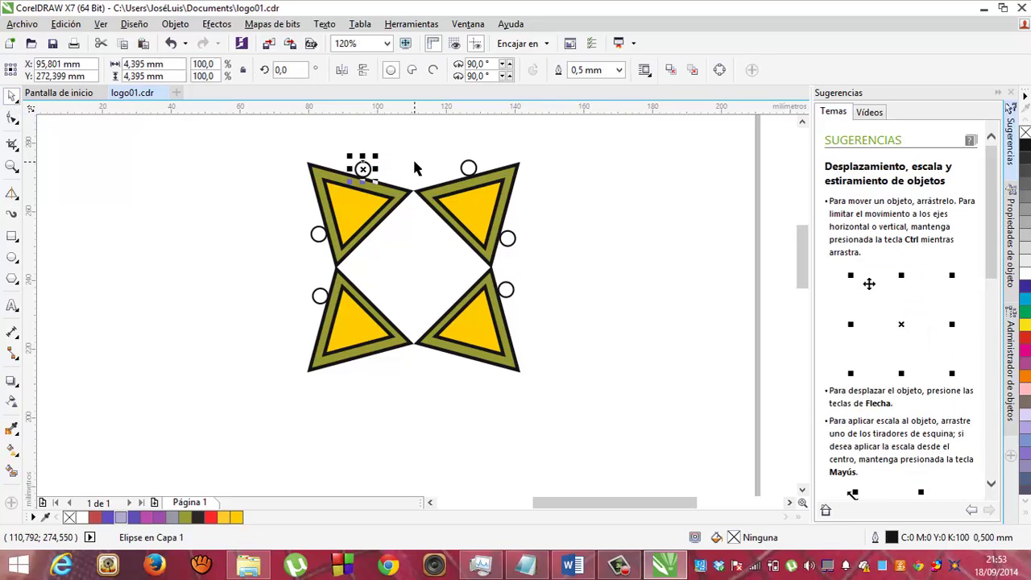
{"action": "left_click", "coordinate": [469, 168], "text": "shift"}
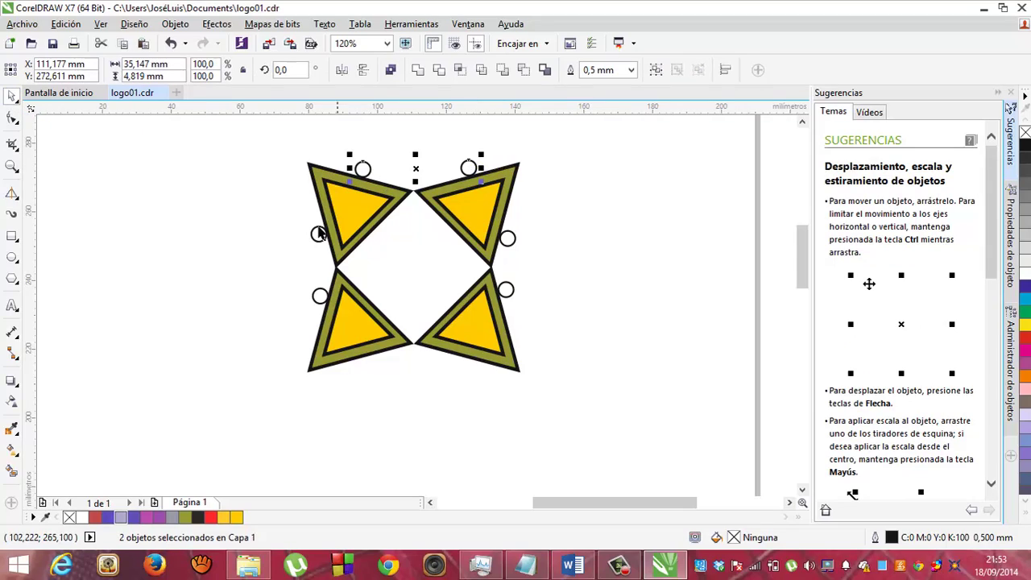
{"action": "left_click", "coordinate": [318, 234], "text": "shift"}
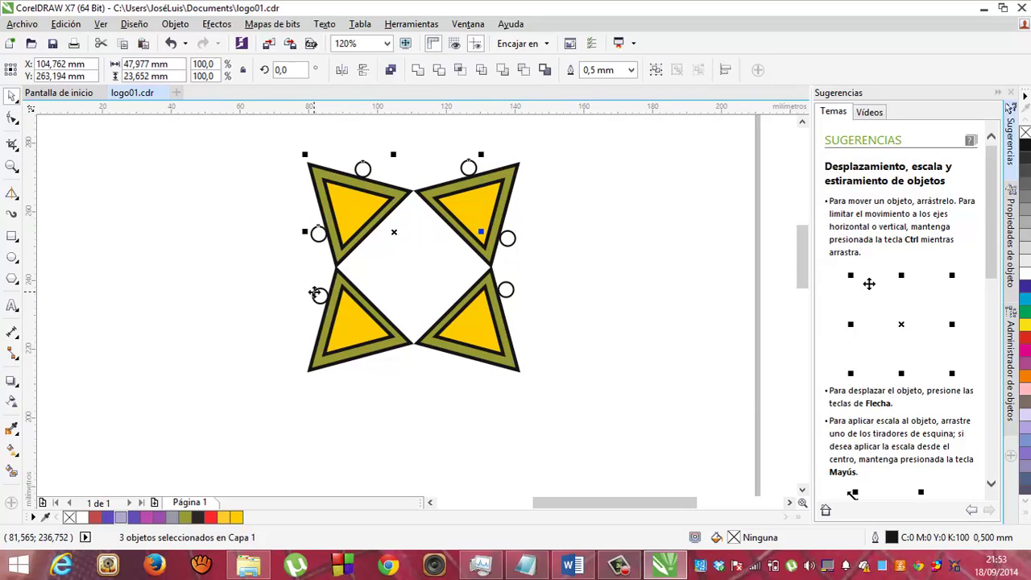
{"action": "left_click", "coordinate": [318, 295], "text": "shift"}
{"action": "left_click", "coordinate": [507, 238], "text": "shift"}
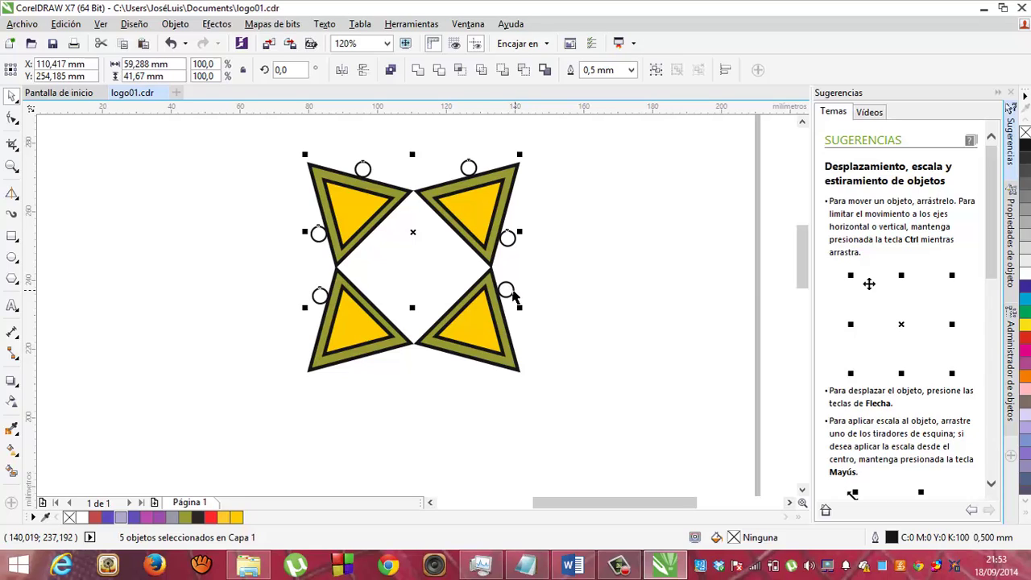
{"action": "left_click", "coordinate": [507, 291], "text": "shift"}
{"action": "left_click", "coordinate": [507, 295], "text": "shift"}
- Apply a uniform fill to the selected edge circles and switch its colour model to RGB
{"action": "left_click", "coordinate": [12, 449]}
{"action": "left_click", "coordinate": [36, 72]}
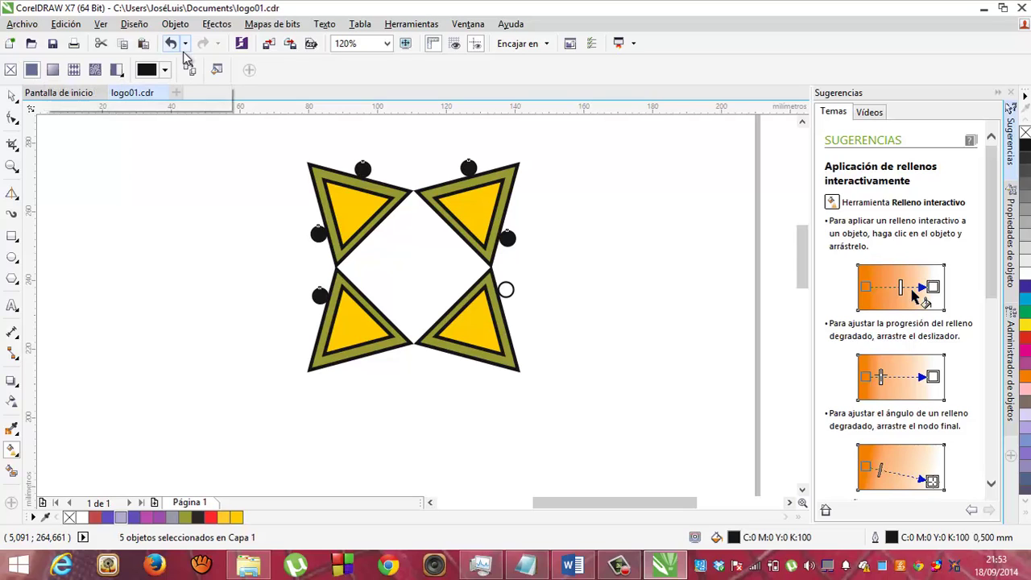
{"action": "left_click", "coordinate": [165, 71]}
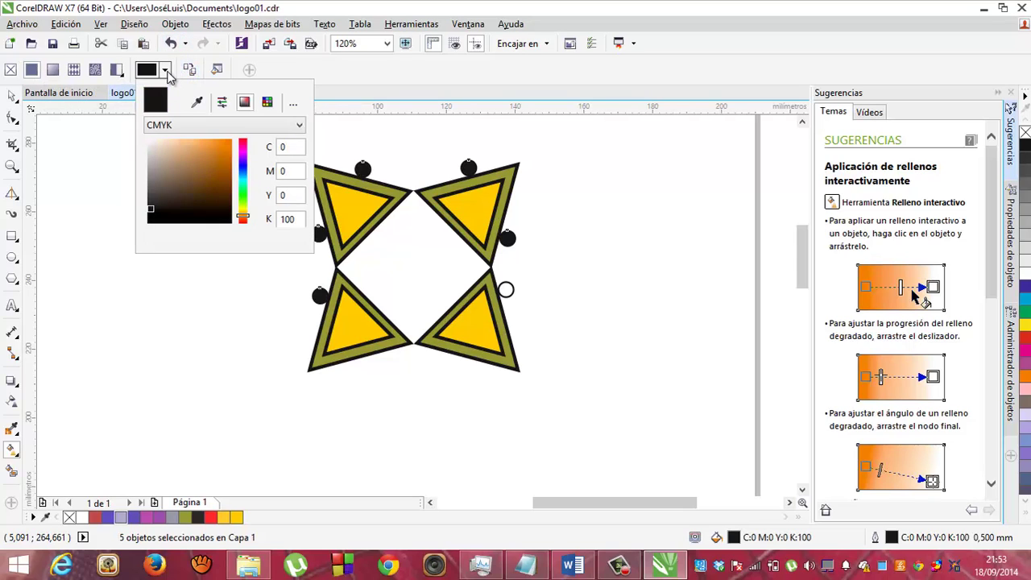
{"action": "left_click", "coordinate": [203, 127]}
{"action": "left_click", "coordinate": [182, 166]}
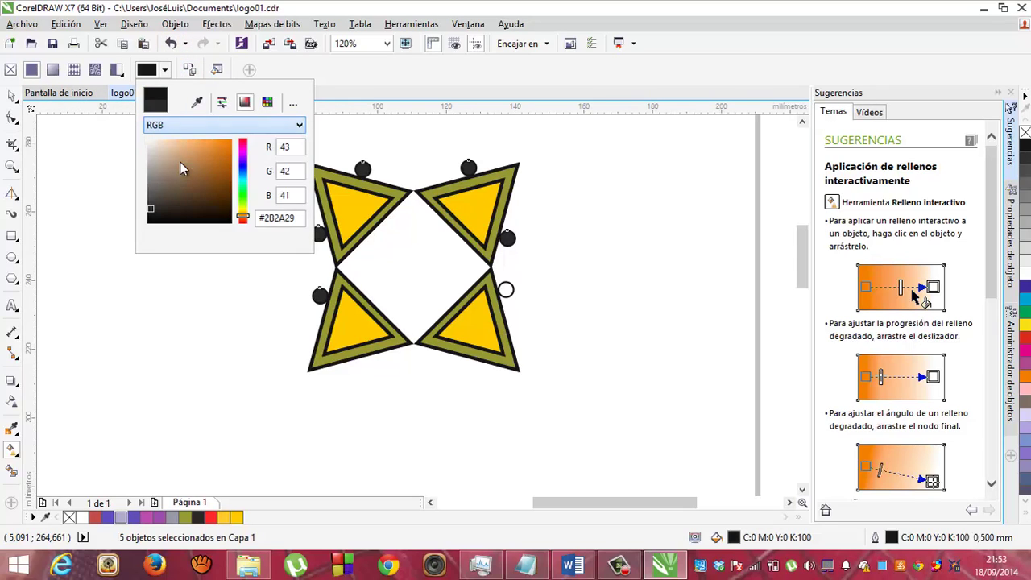
- Set the fill of the selected edge circles to RGB 255, 249, 116
{"action": "left_click", "coordinate": [290, 146]}
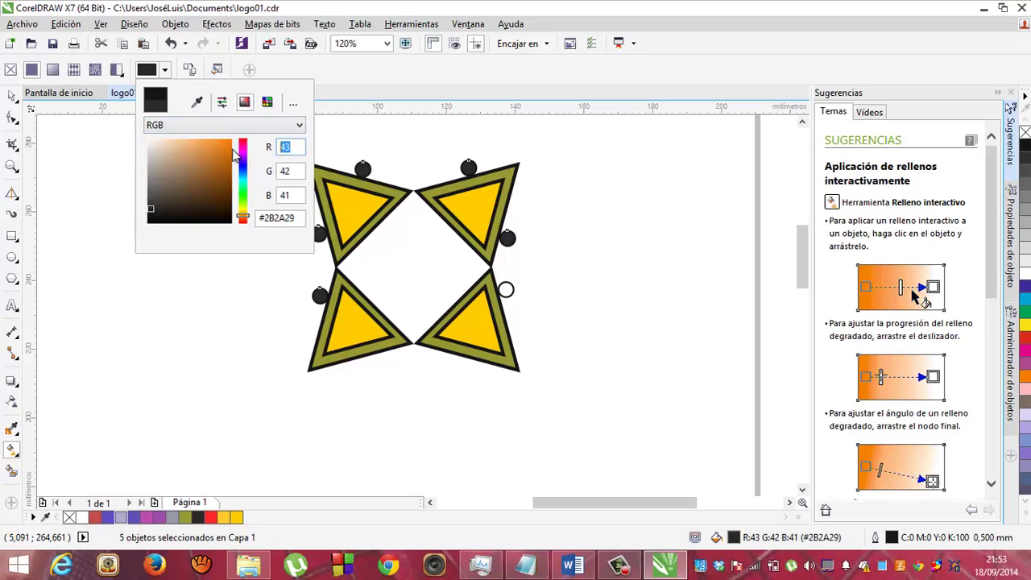
{"action": "type", "text": "255"}
{"action": "key", "text": "Tab"}
{"action": "type", "text": "249"}
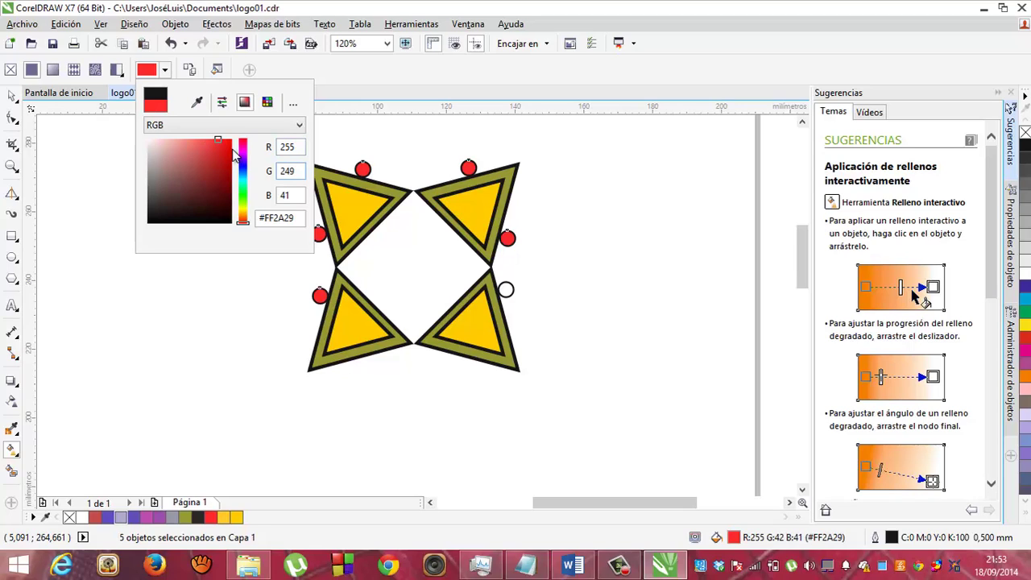
{"action": "key", "text": "Tab"}
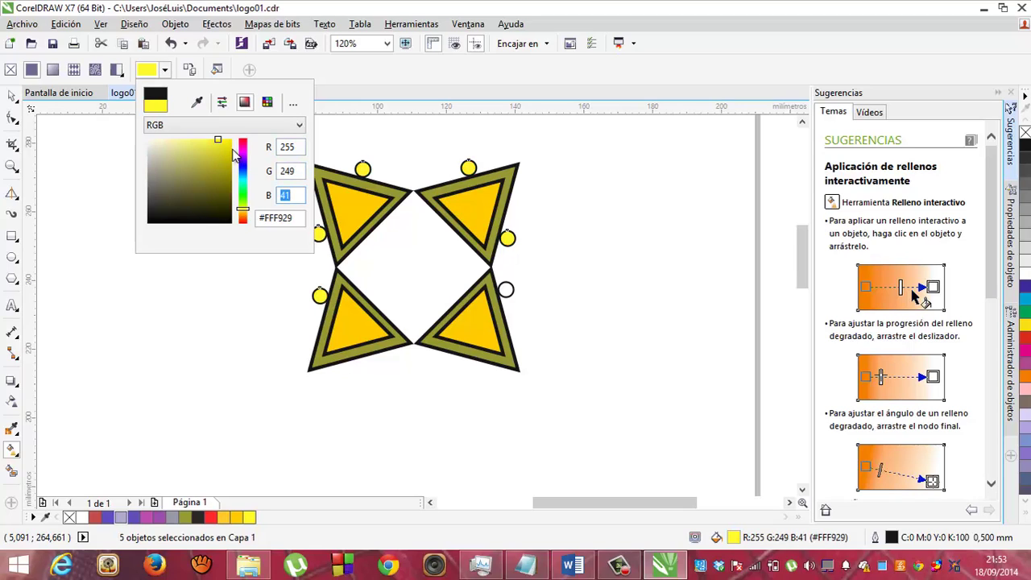
{"action": "type", "text": "116"}
{"action": "key", "text": "Tab"}
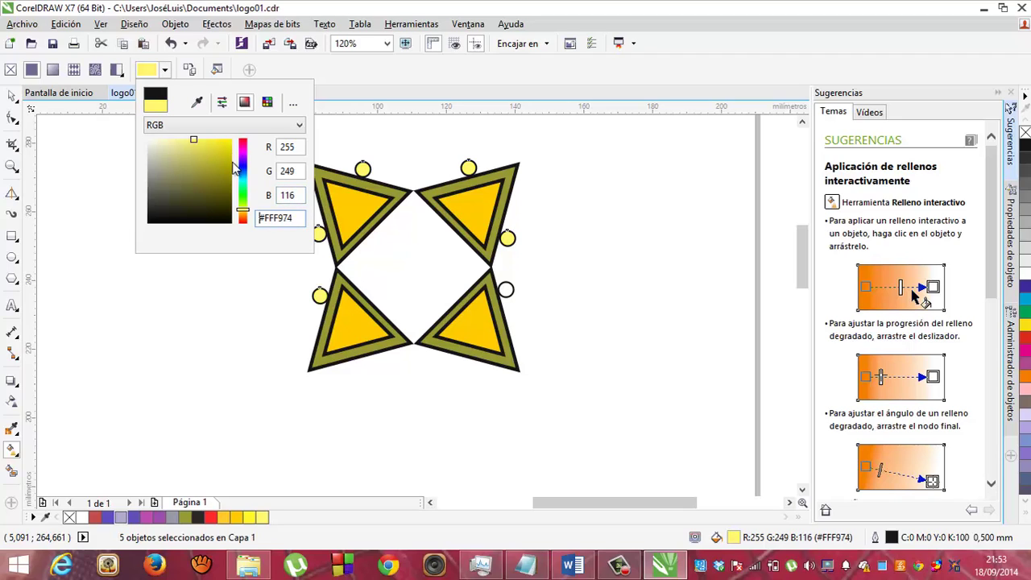
{"action": "left_click", "coordinate": [509, 302]}
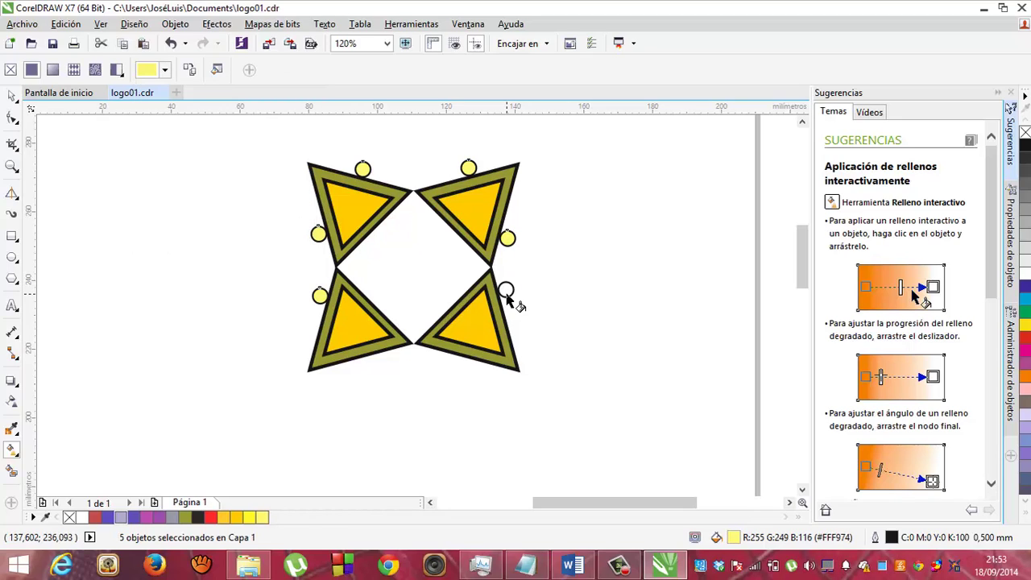
- Delete the unfilled circle beside the lower-right triangle of the star figure
{"action": "left_click", "coordinate": [20, 98]}
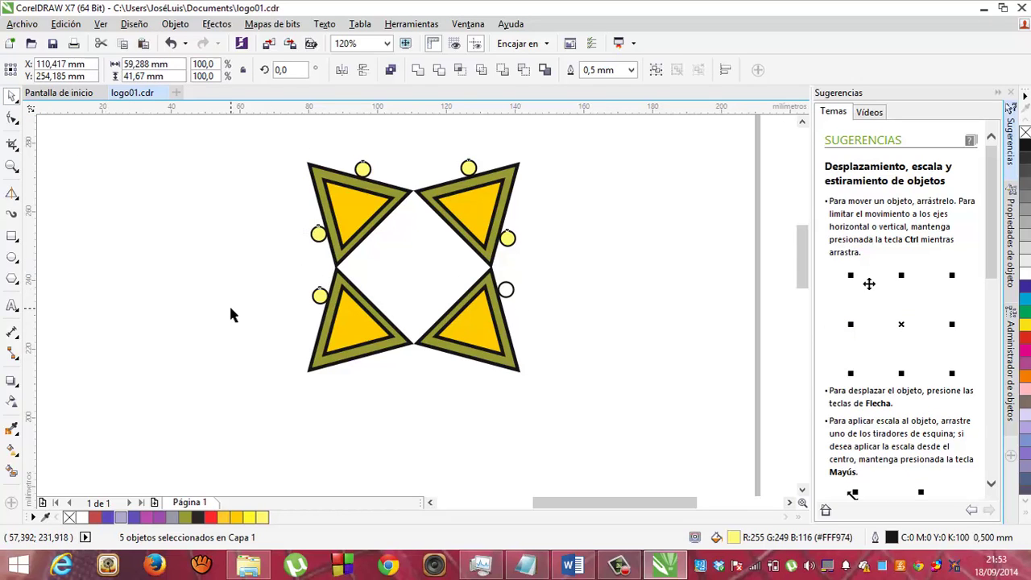
{"action": "left_click", "coordinate": [229, 304]}
{"action": "left_click", "coordinate": [506, 290]}
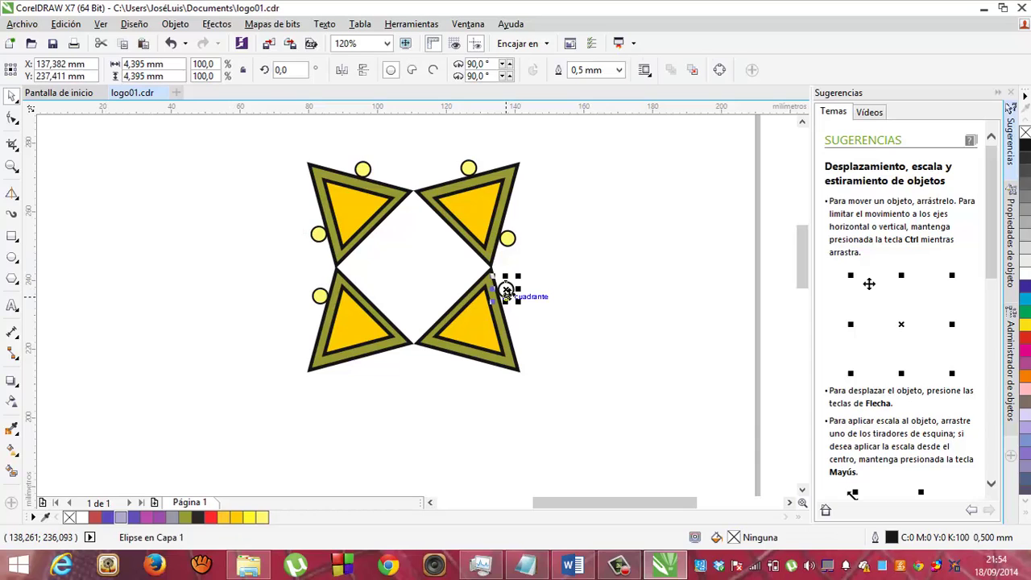
{"action": "key", "text": "Delete"}
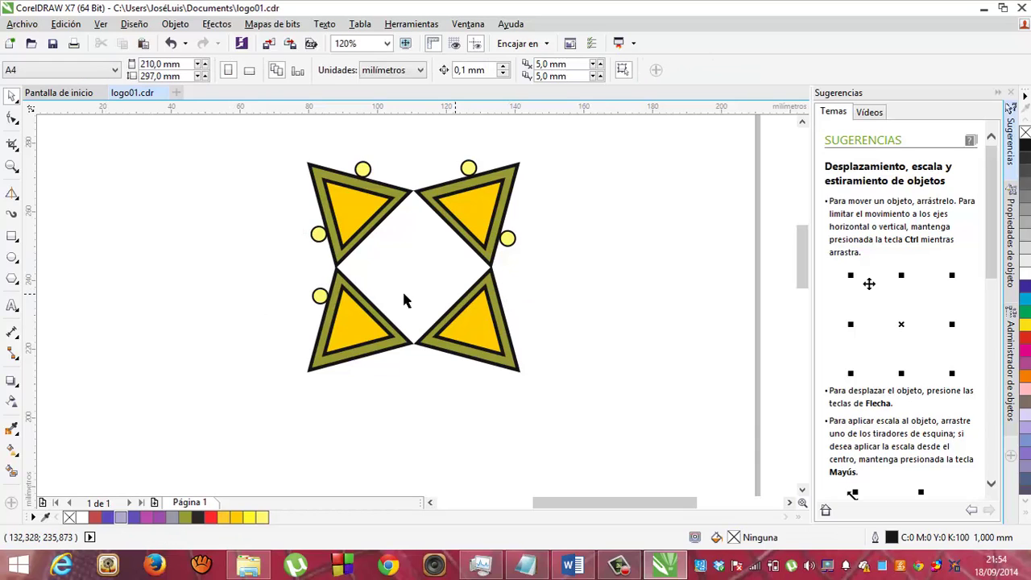
- Copy and paste the yellow circle of the lower-left triangle and move it across to the lower-right triangle's outer edge
{"action": "right_click", "coordinate": [320, 299]}
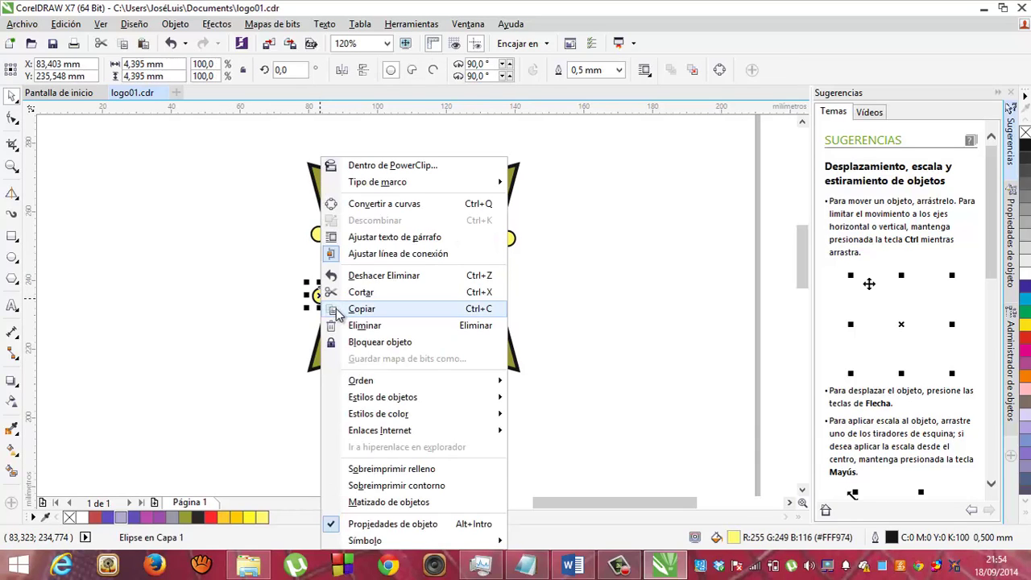
{"action": "left_click", "coordinate": [336, 310]}
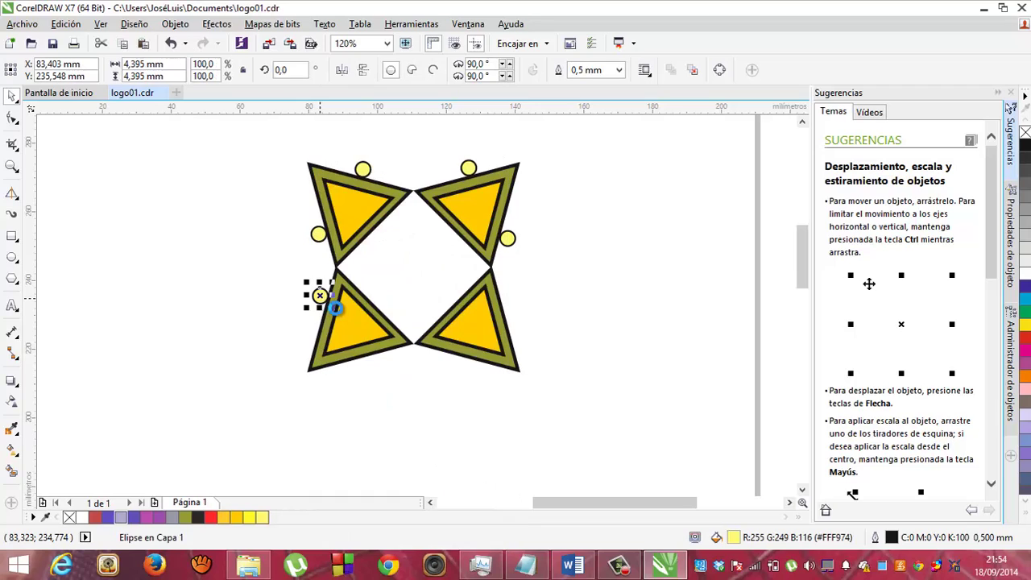
{"action": "left_click", "coordinate": [585, 280]}
{"action": "right_click", "coordinate": [585, 276]}
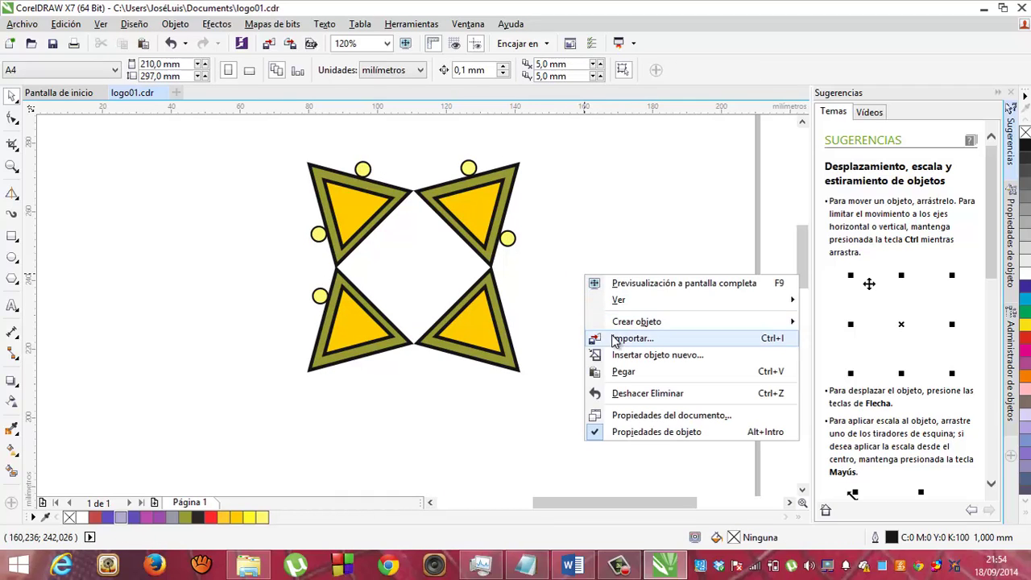
{"action": "left_click", "coordinate": [622, 372]}
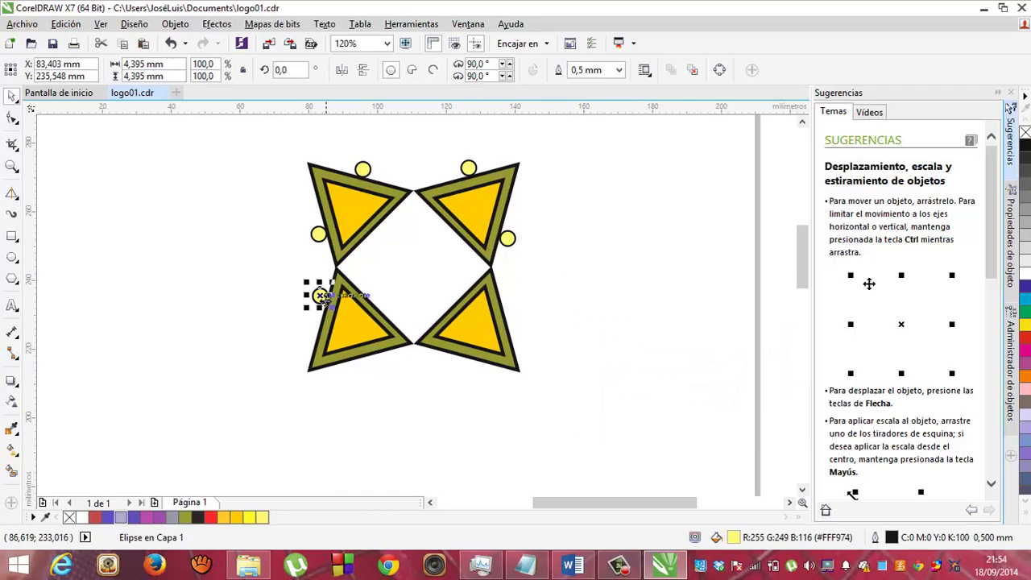
{"action": "left_click_drag", "start_coordinate": [320, 296], "coordinate": [507, 295]}
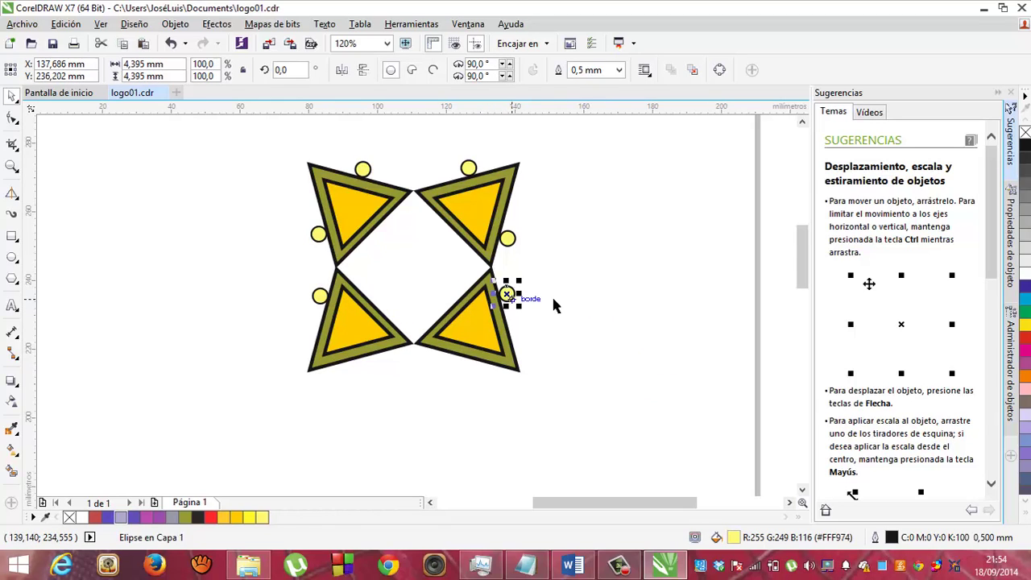
{"action": "left_click", "coordinate": [562, 306]}
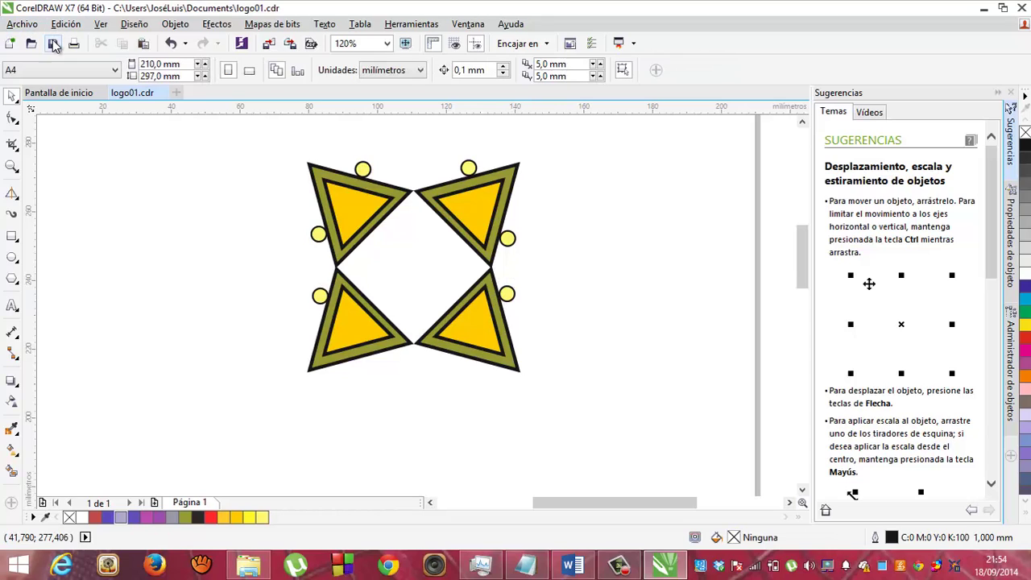